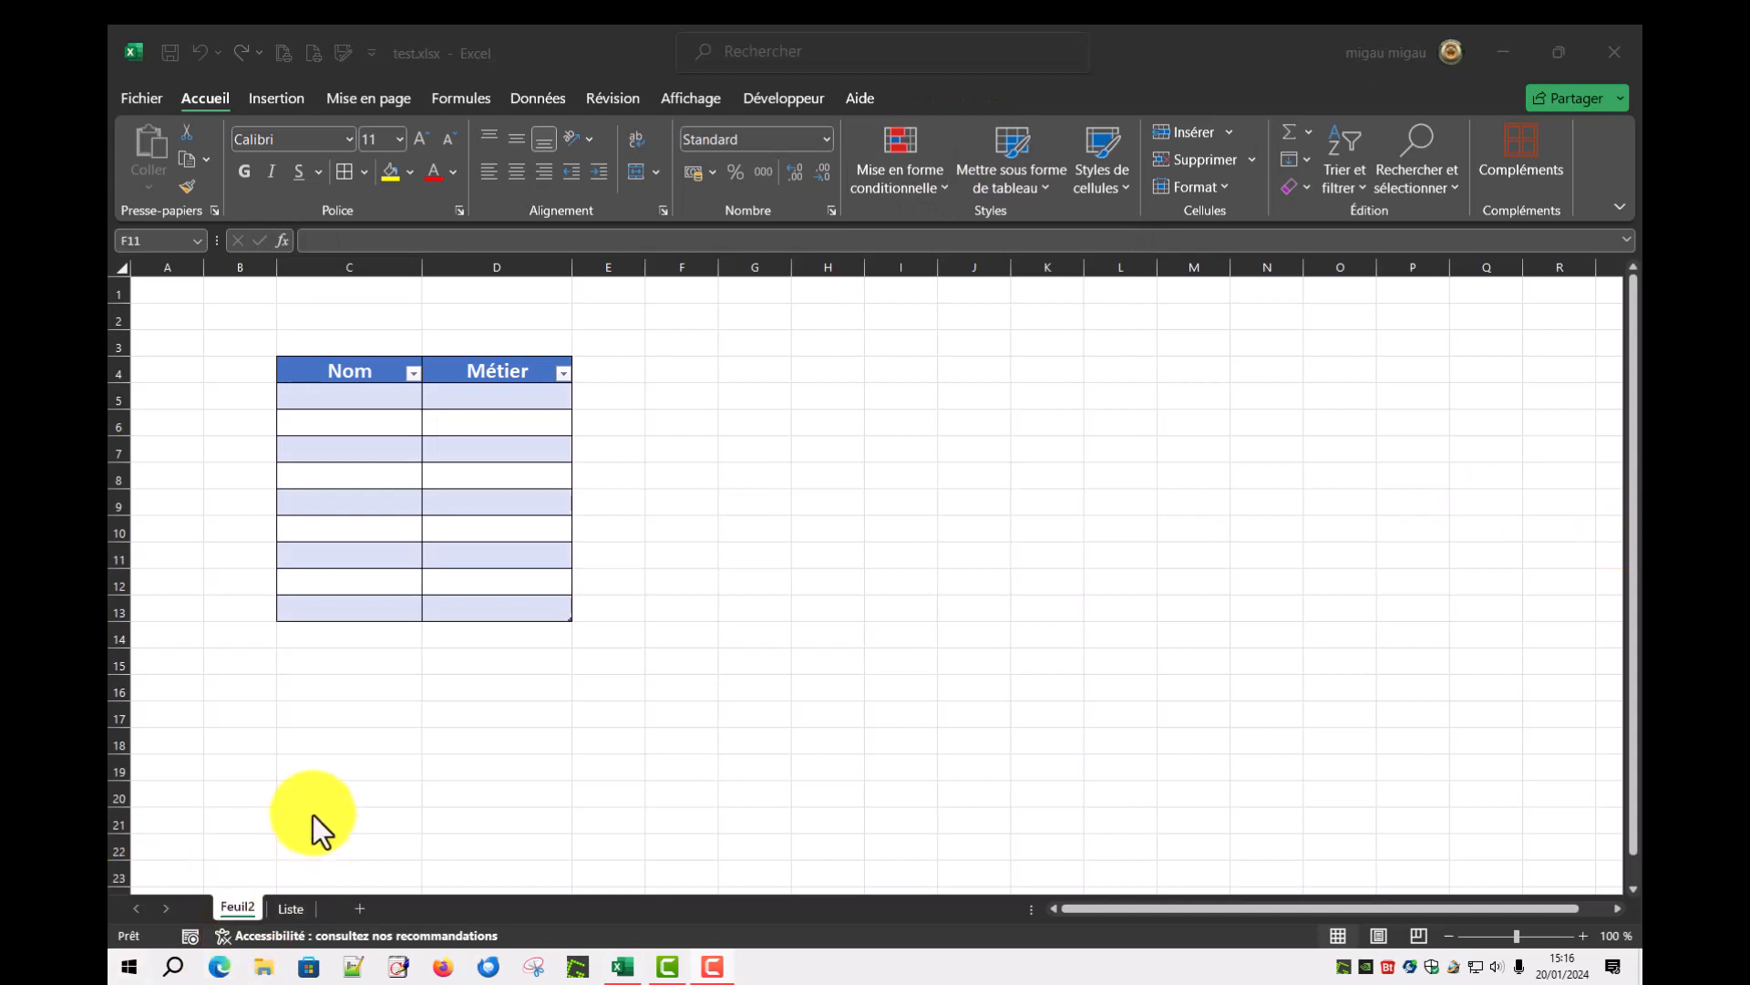
# Review the source names and trades on the Liste sheet and return to Feuil2.
pyautogui.click(291, 908)
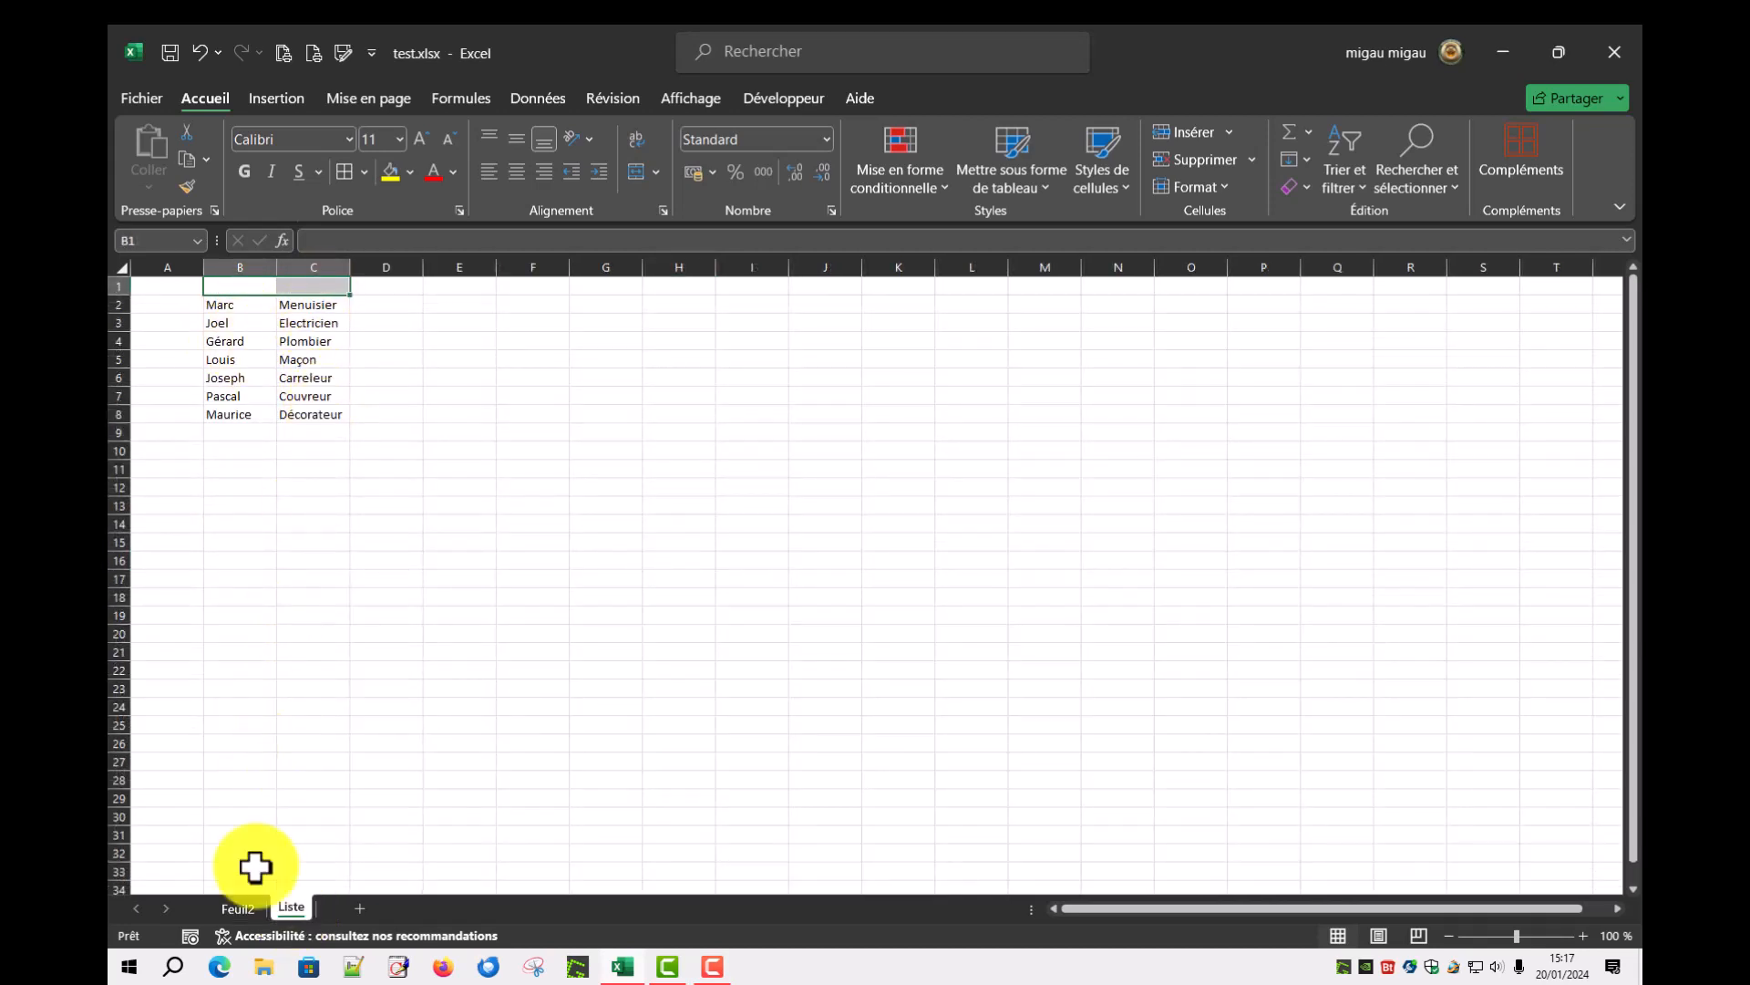
pyautogui.click(231, 907)
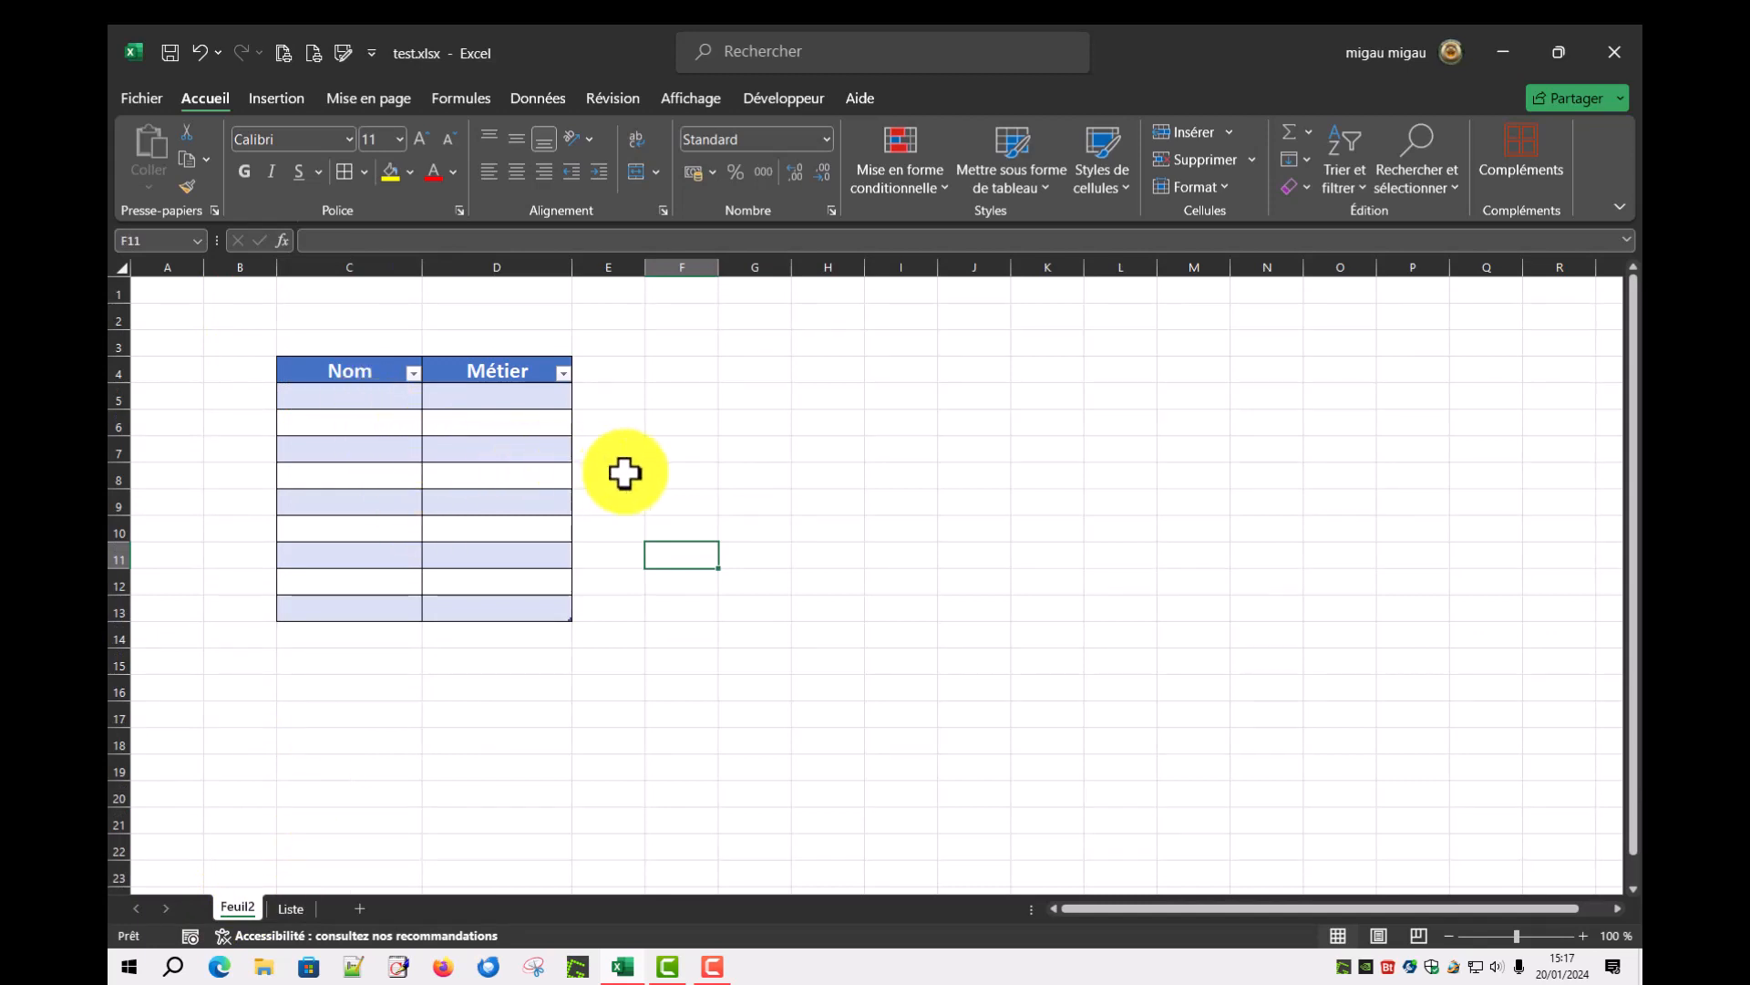
pyautogui.click(662, 471)
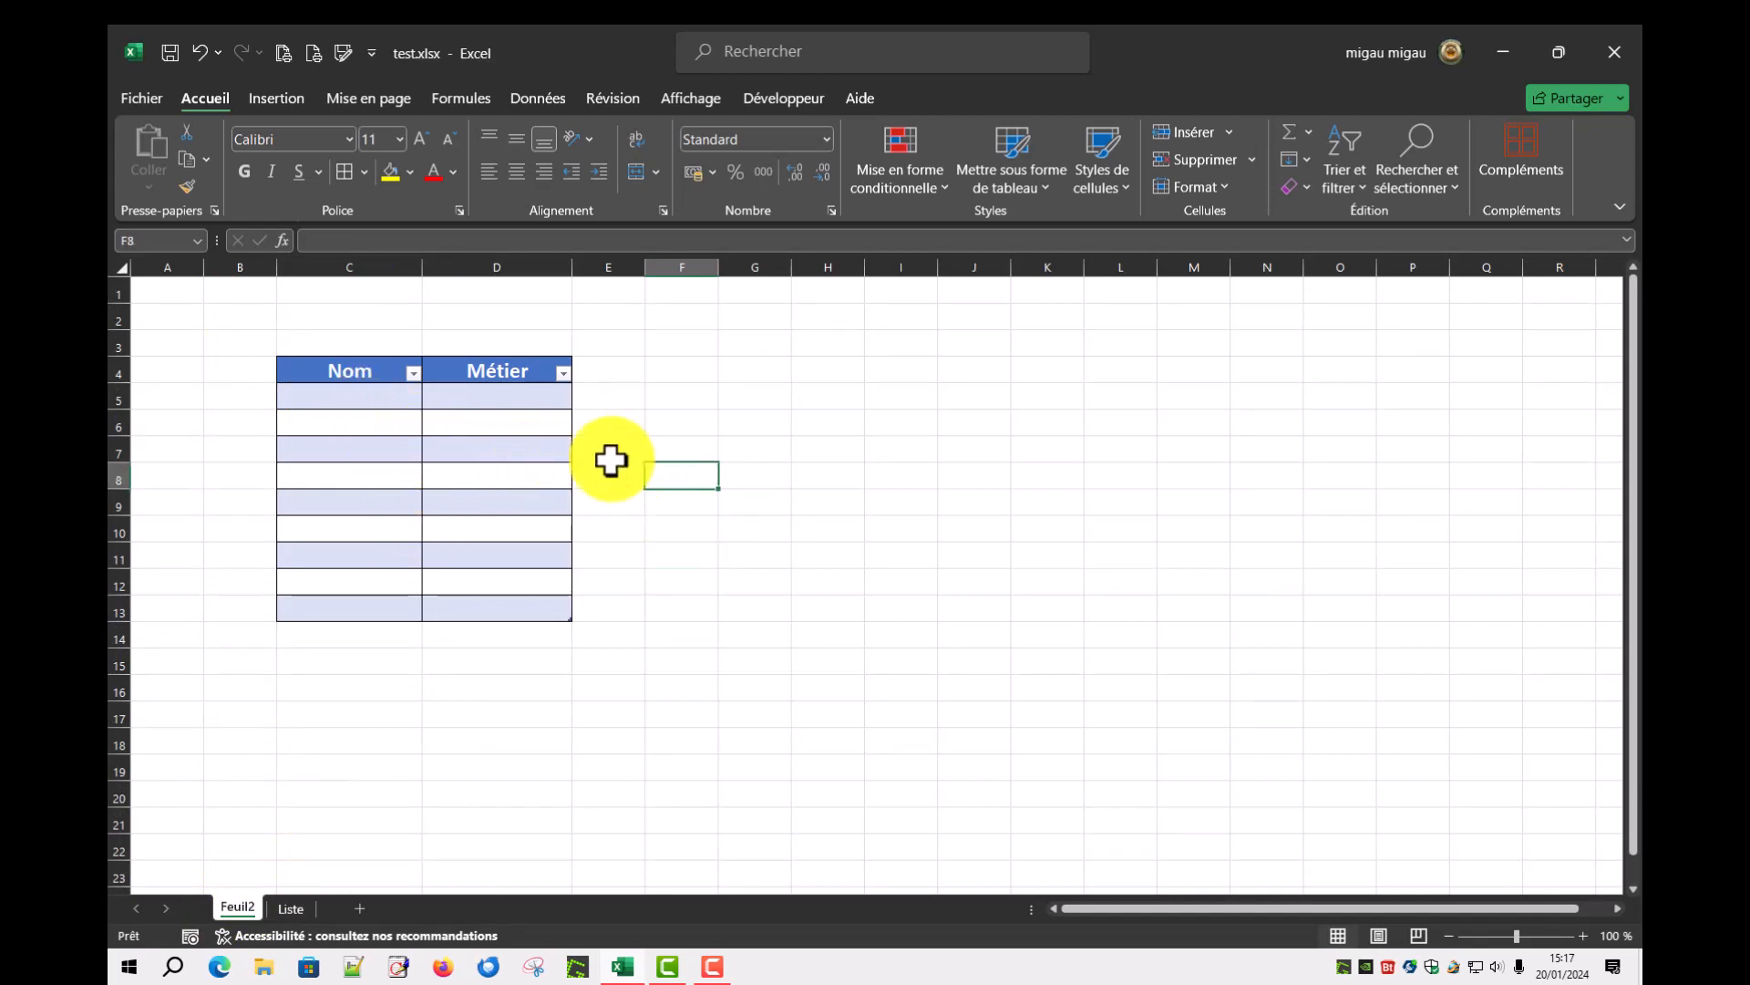
# Open data validation for the Nom column's cells C5:C13 and allow only values from a list (Liste).
pyautogui.click(385, 349)
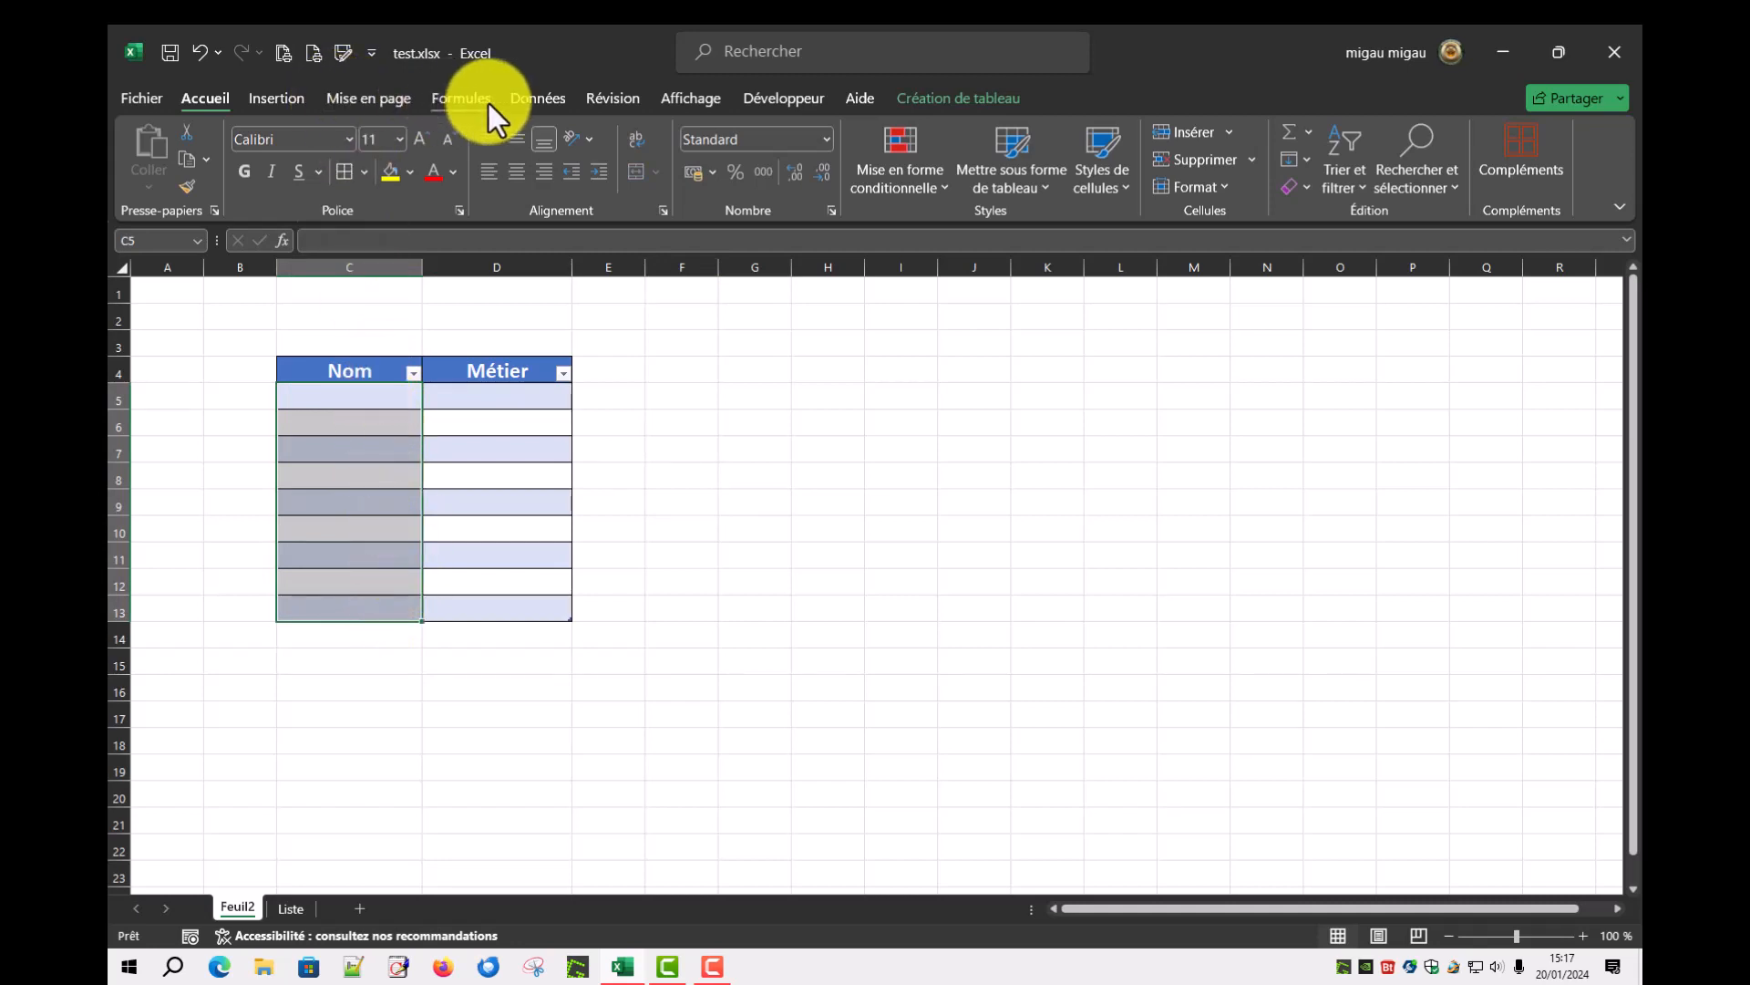
pyautogui.click(544, 96)
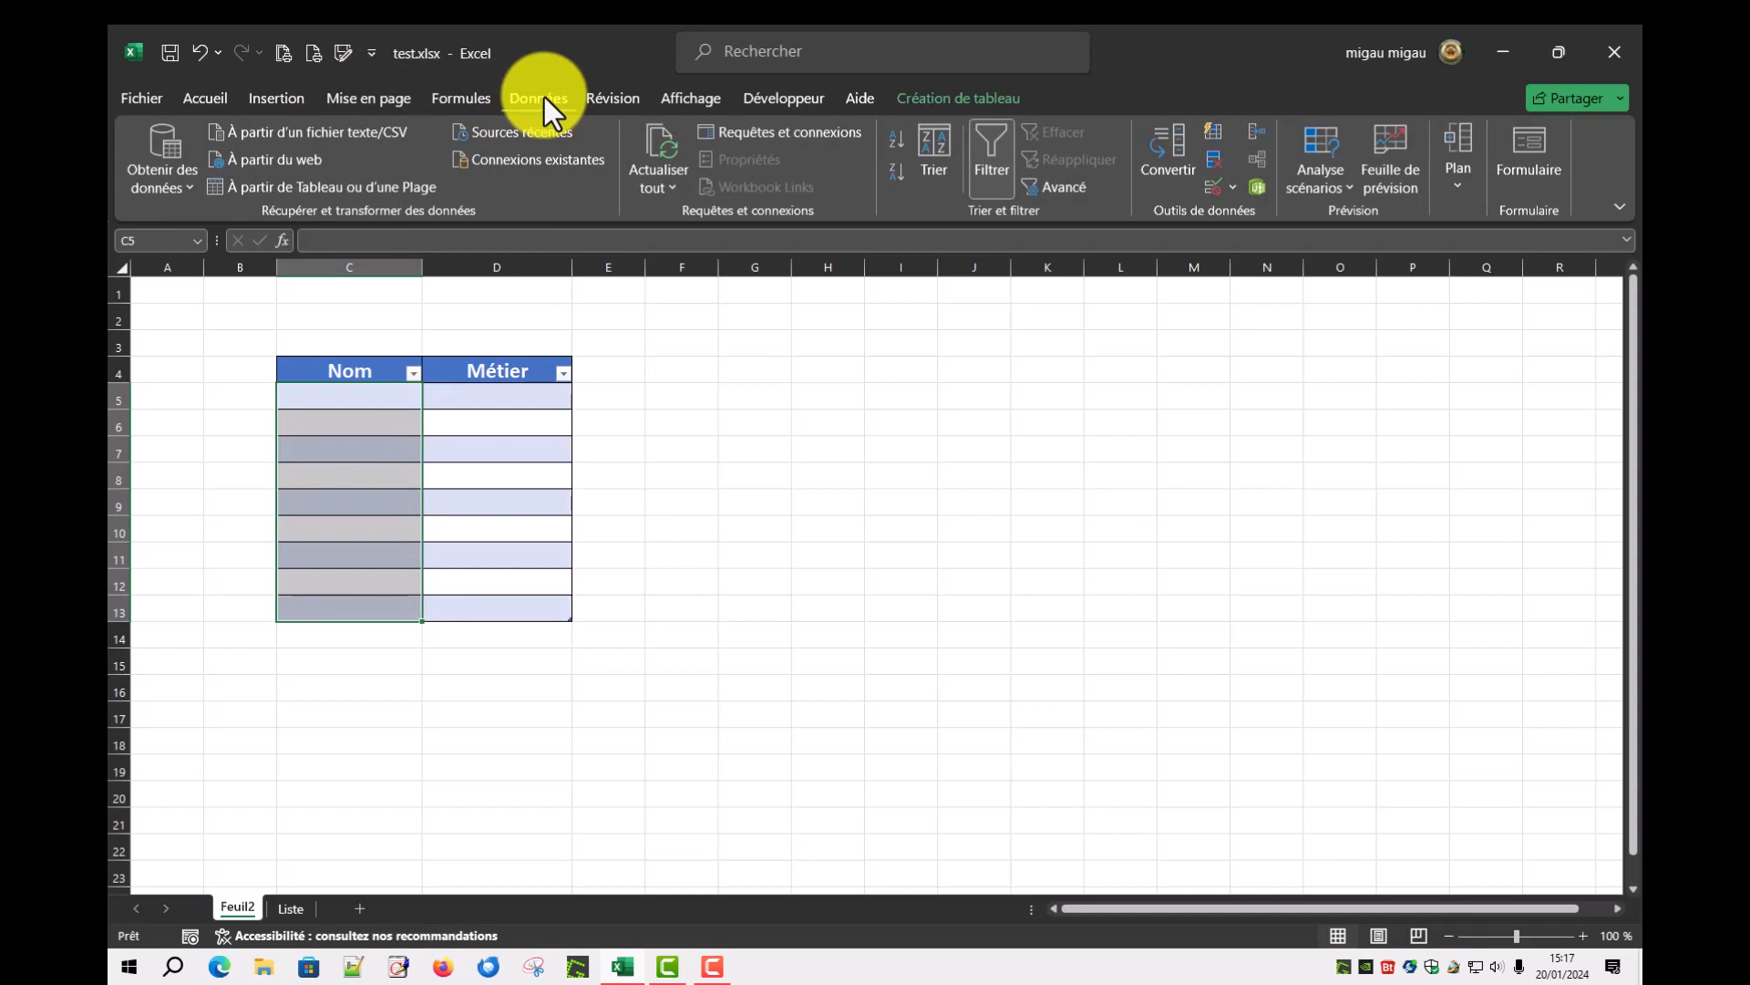
pyautogui.click(1233, 185)
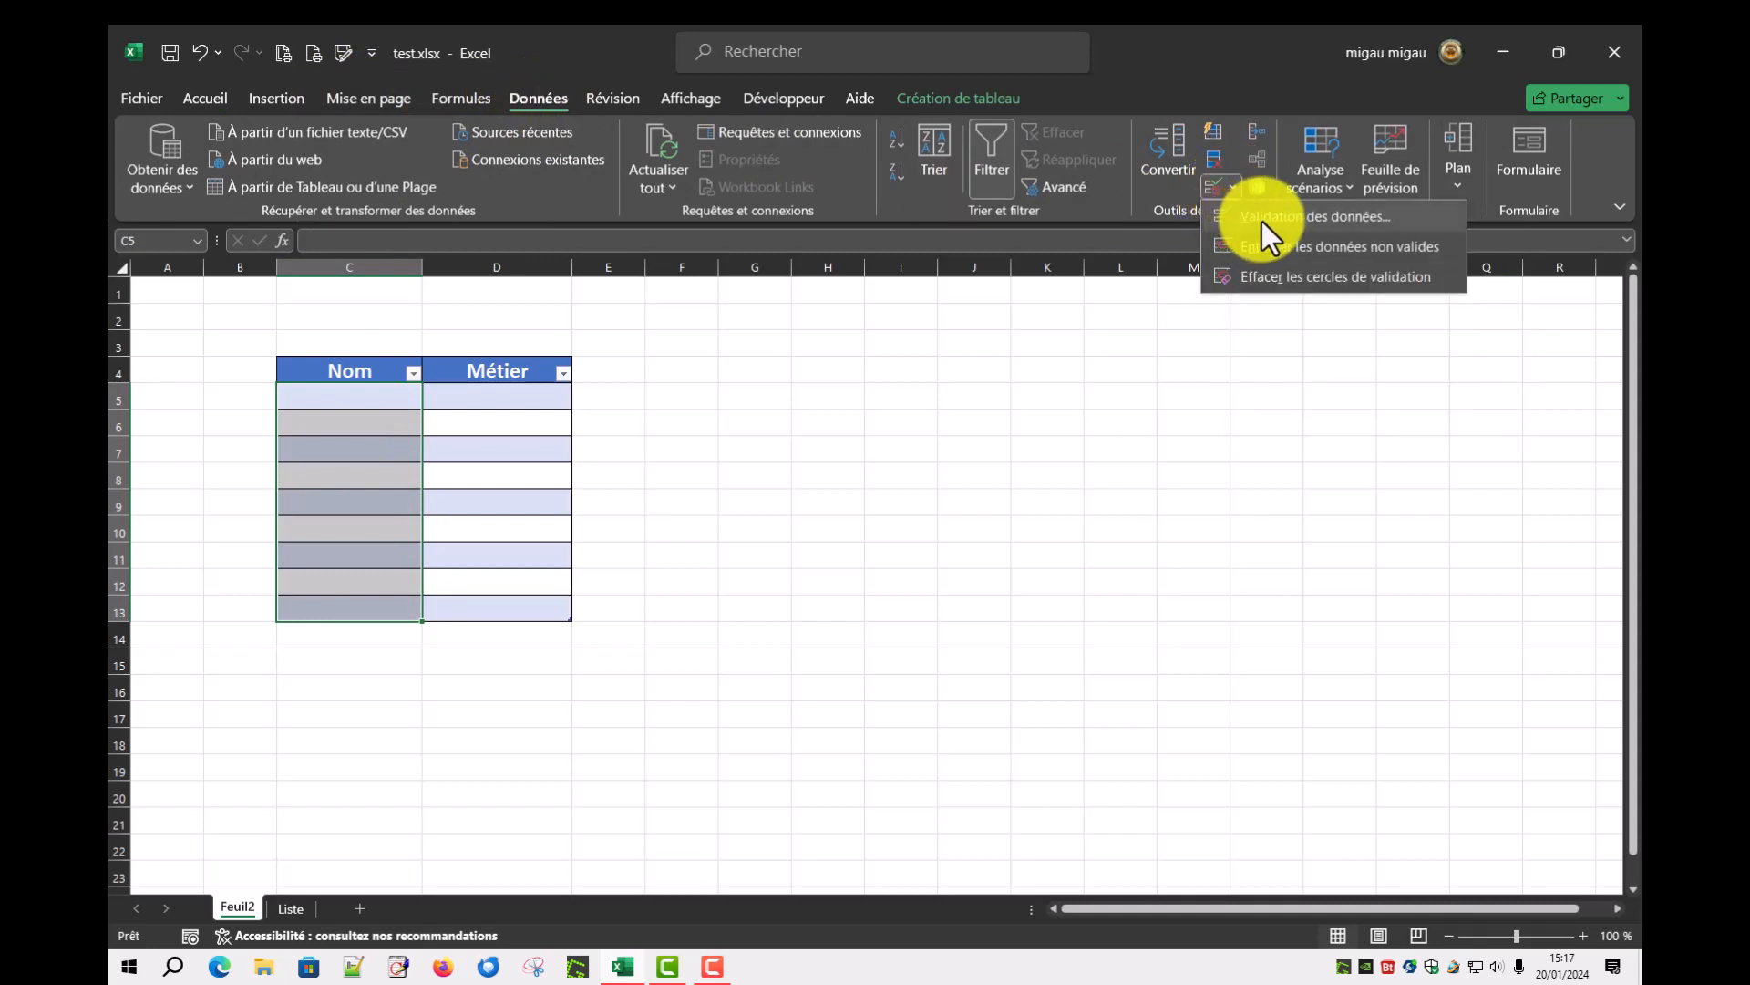
pyautogui.click(1268, 216)
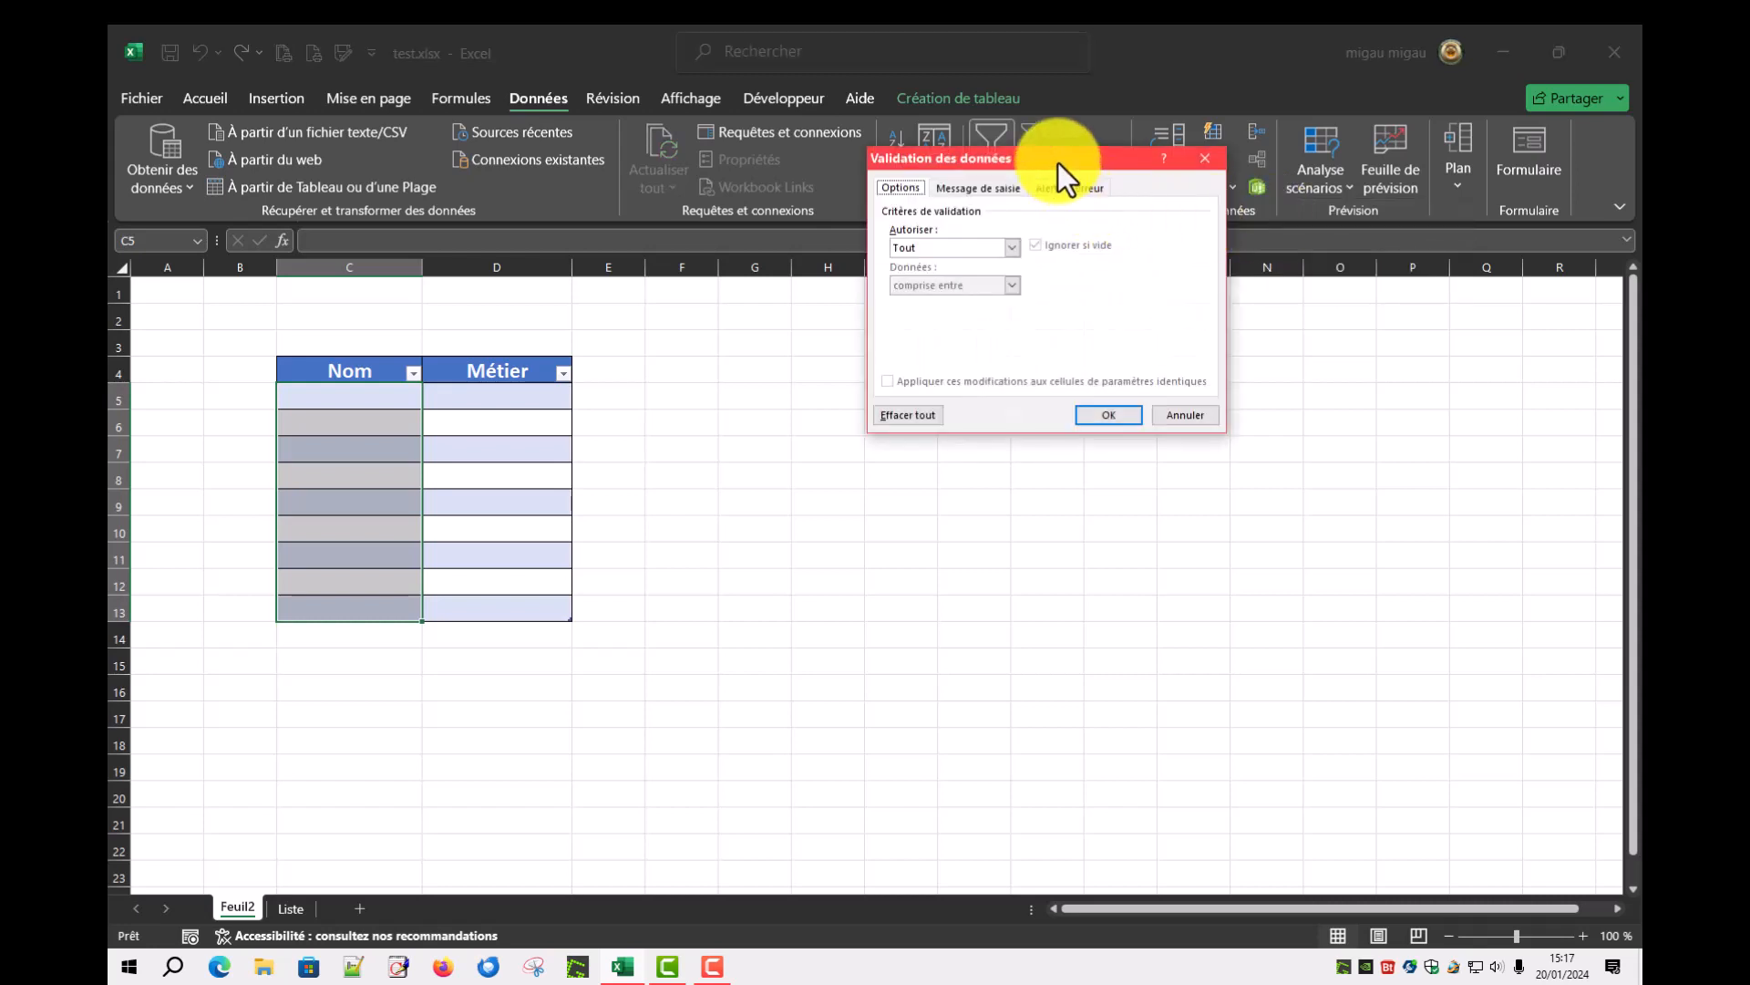
pyautogui.moveTo(1058, 162); pyautogui.dragTo(878, 430)
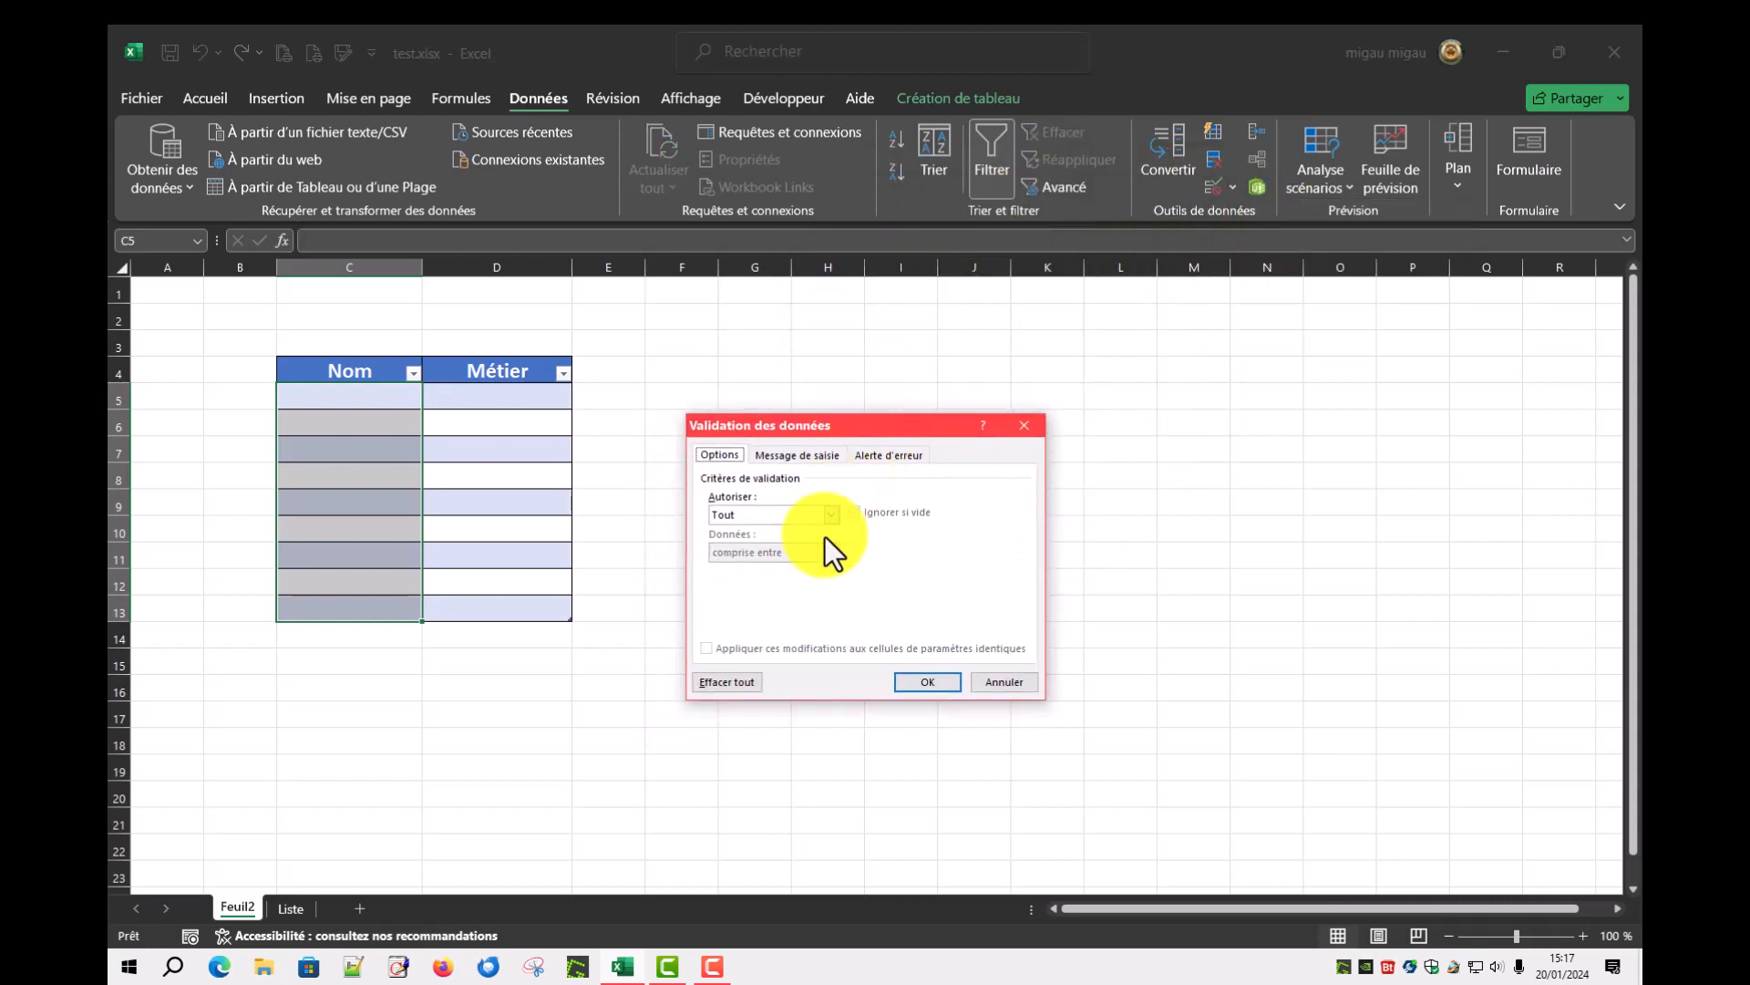
pyautogui.click(830, 514)
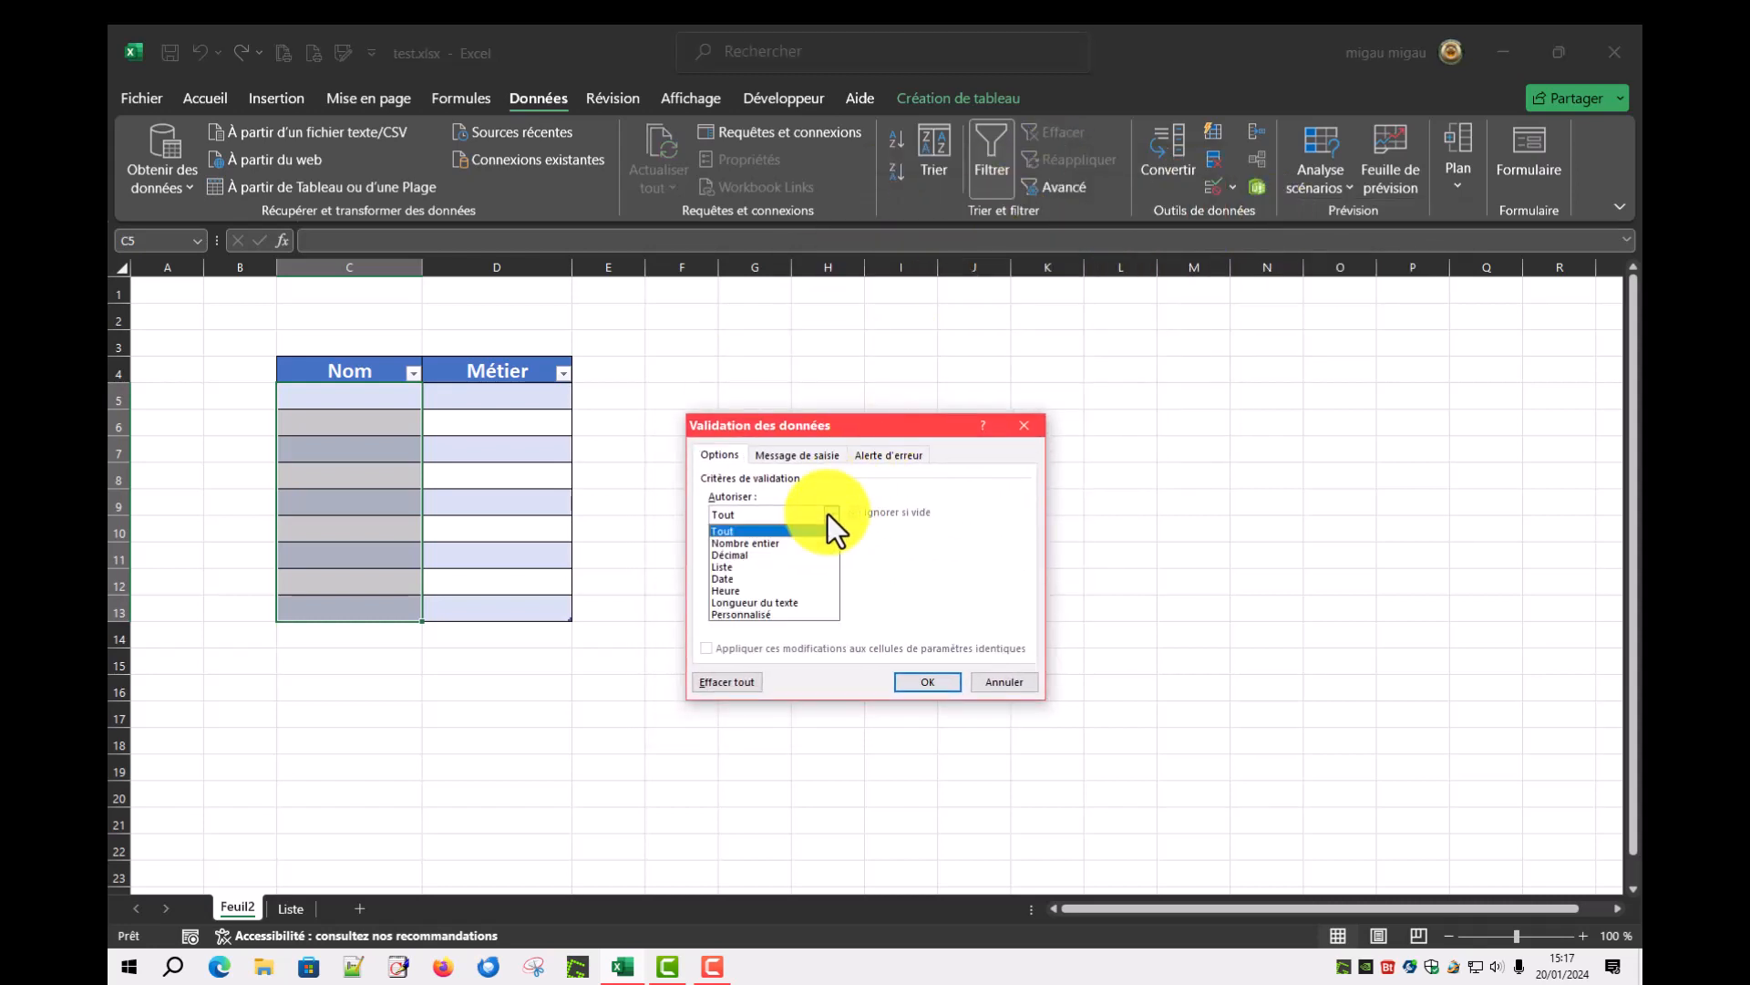
pyautogui.click(740, 566)
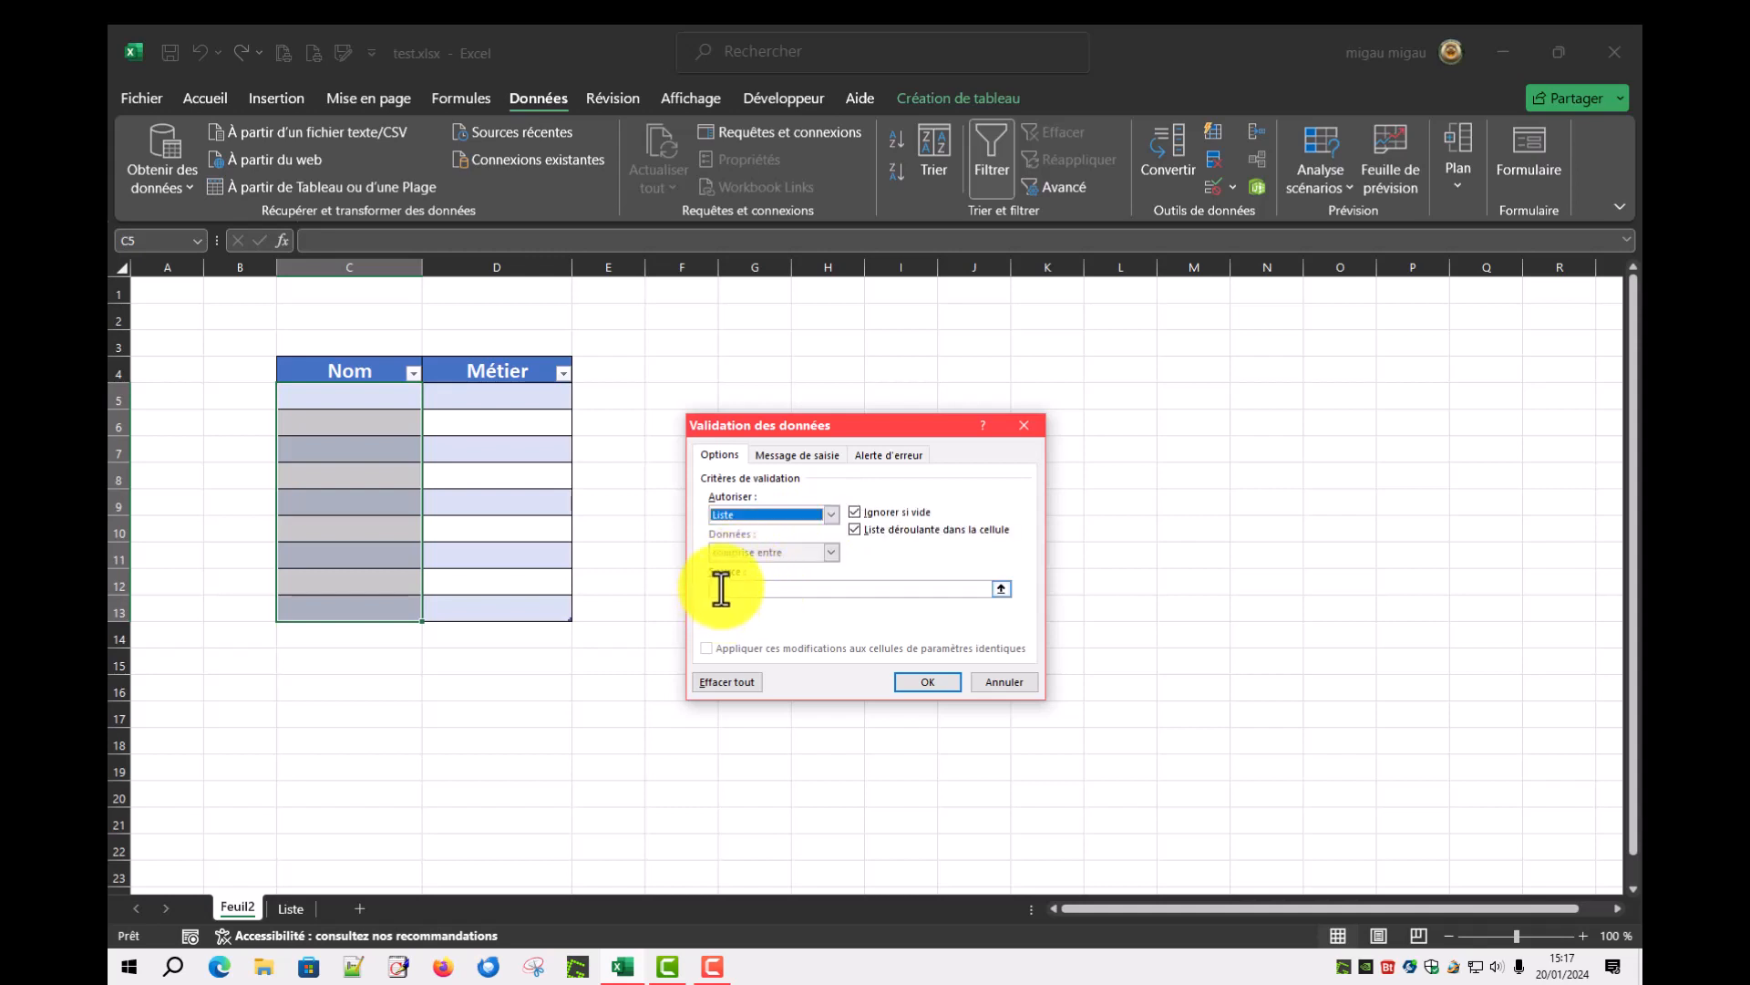
# Set the Nom column's validation source to =Liste!$B$1:$B$8, including the blank first cell, and apply the rule.
pyautogui.click(721, 589)
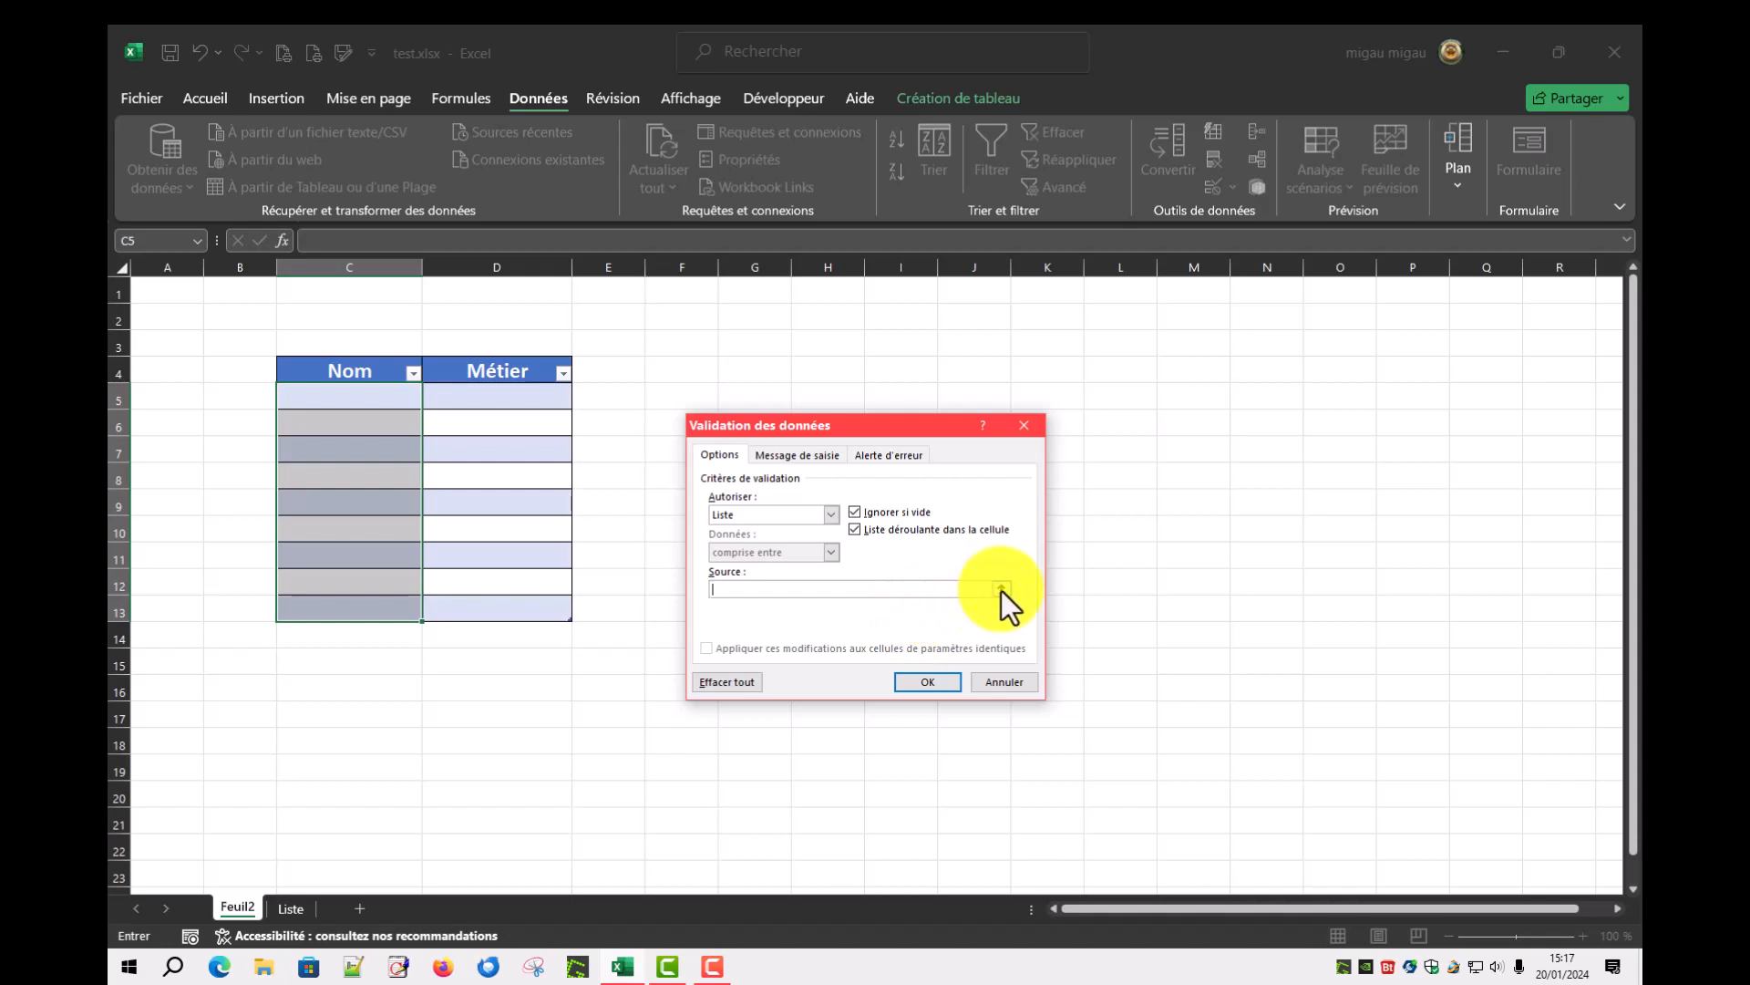
pyautogui.click(1001, 589)
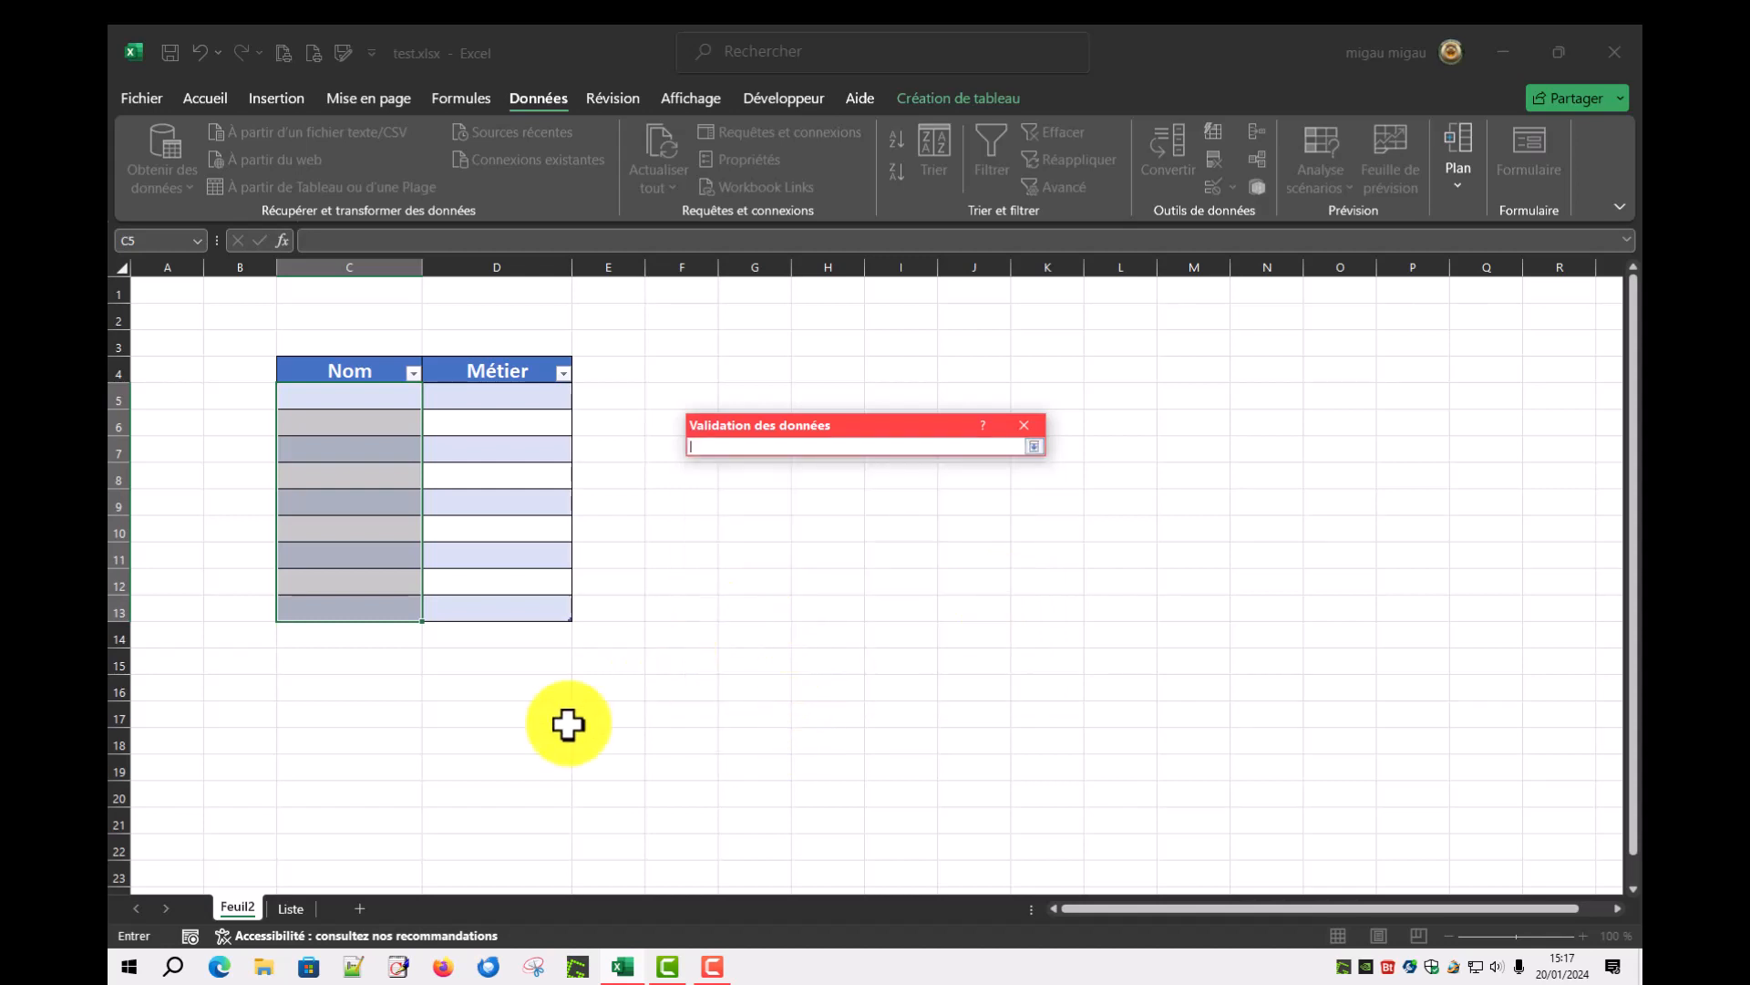
pyautogui.click(288, 906)
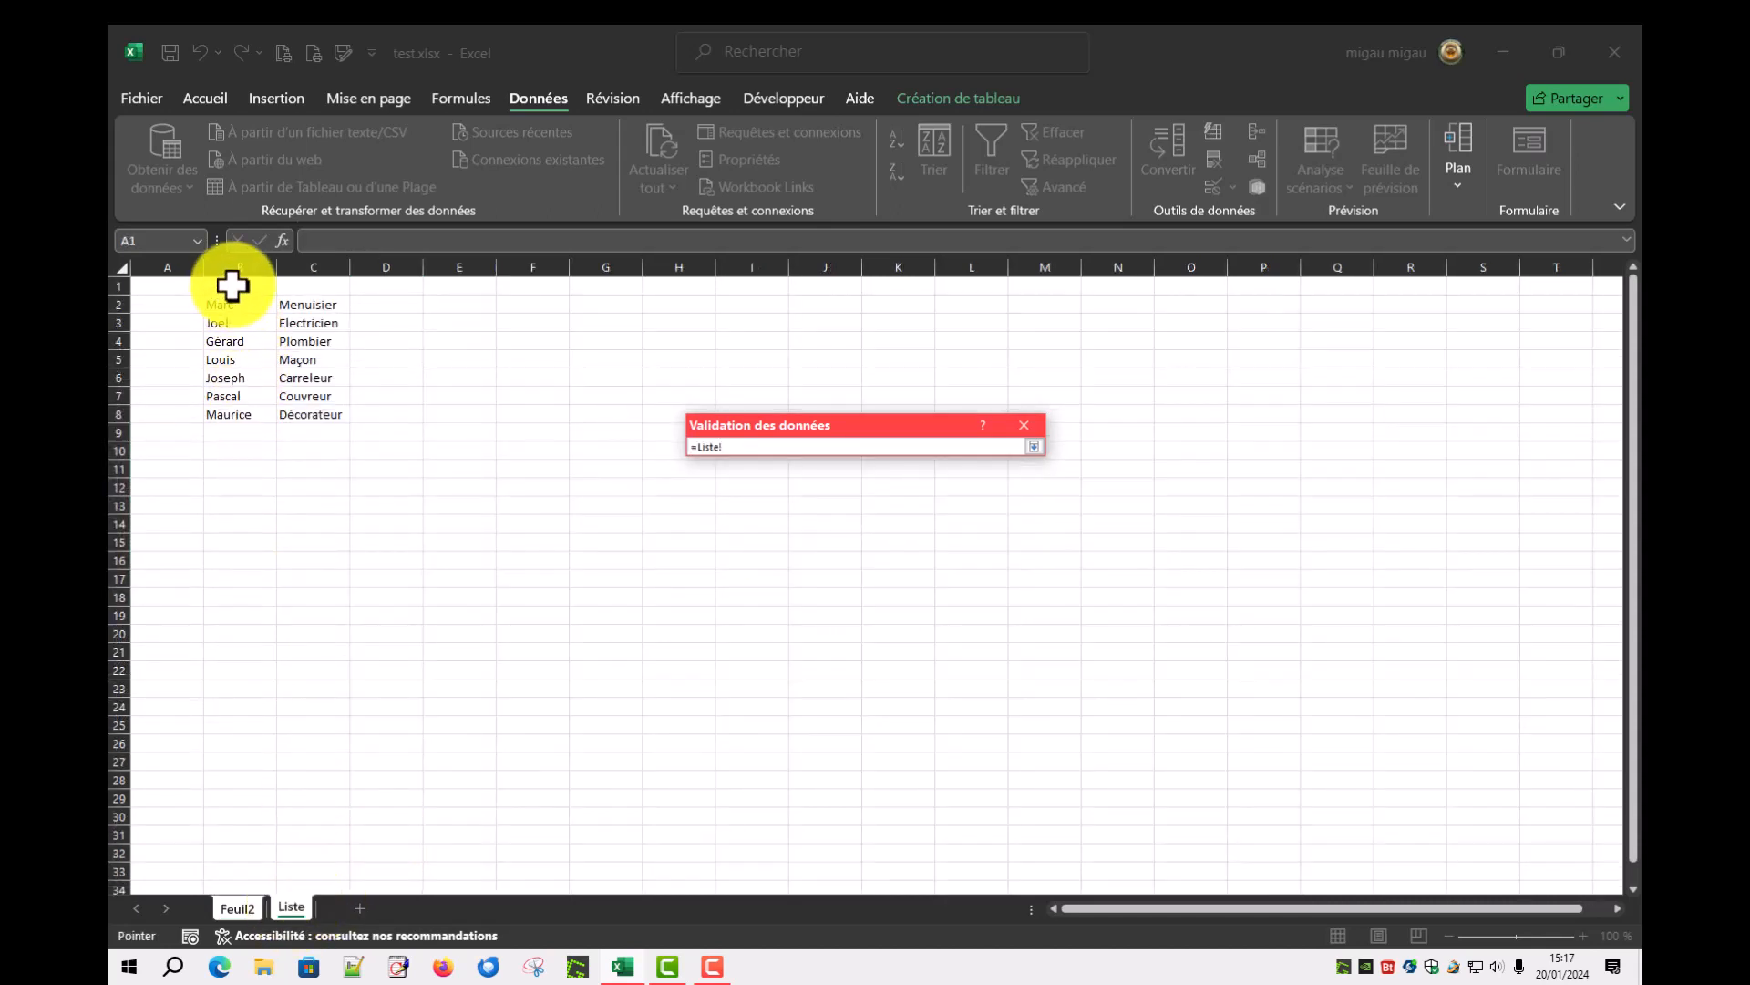
pyautogui.moveTo(233, 285); pyautogui.dragTo(243, 415)
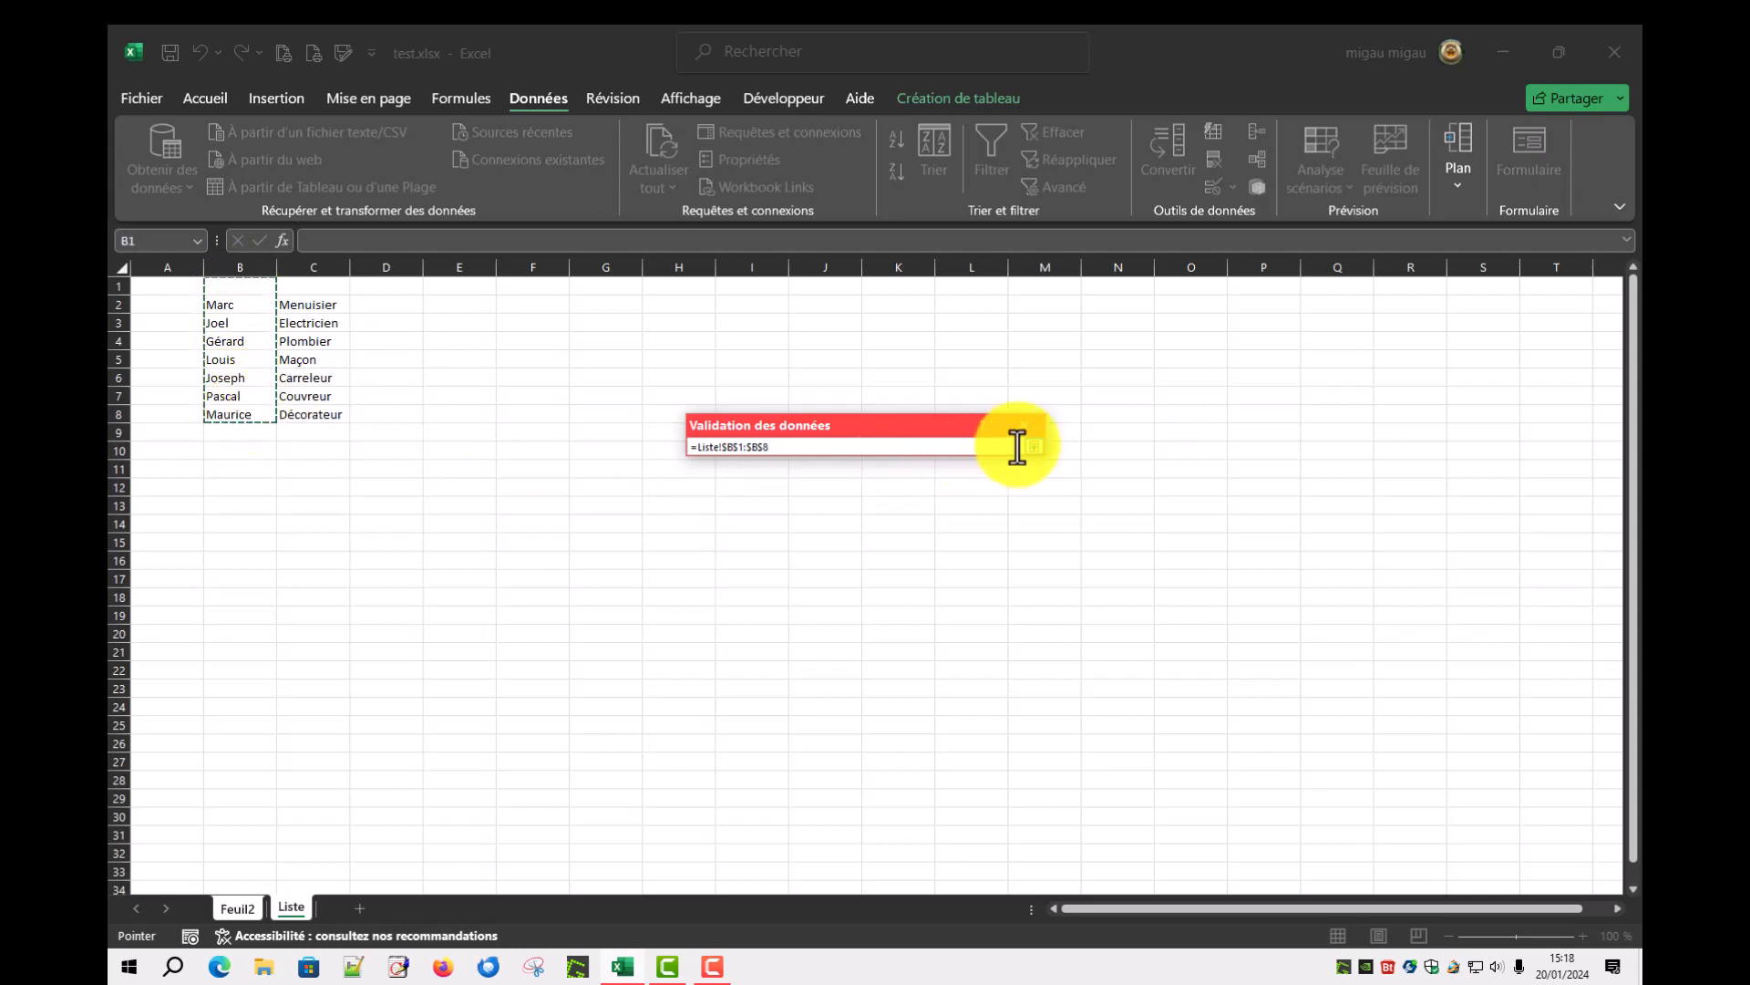
pyautogui.click(1034, 446)
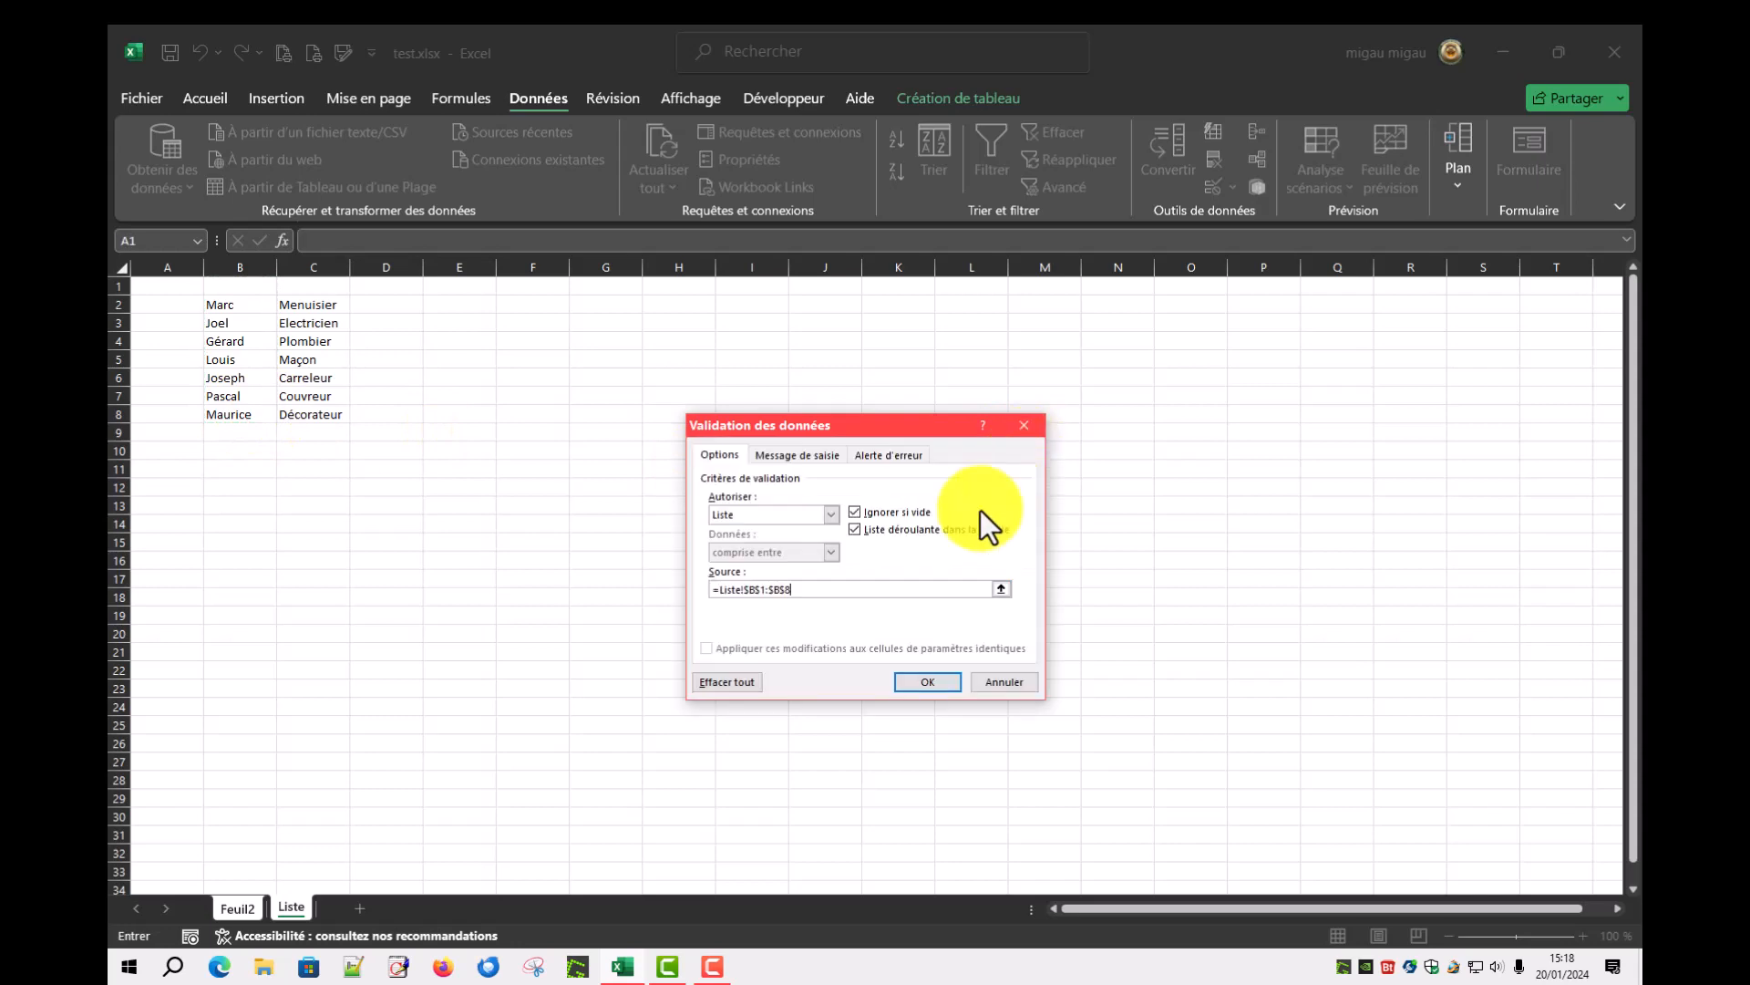
pyautogui.click(928, 679)
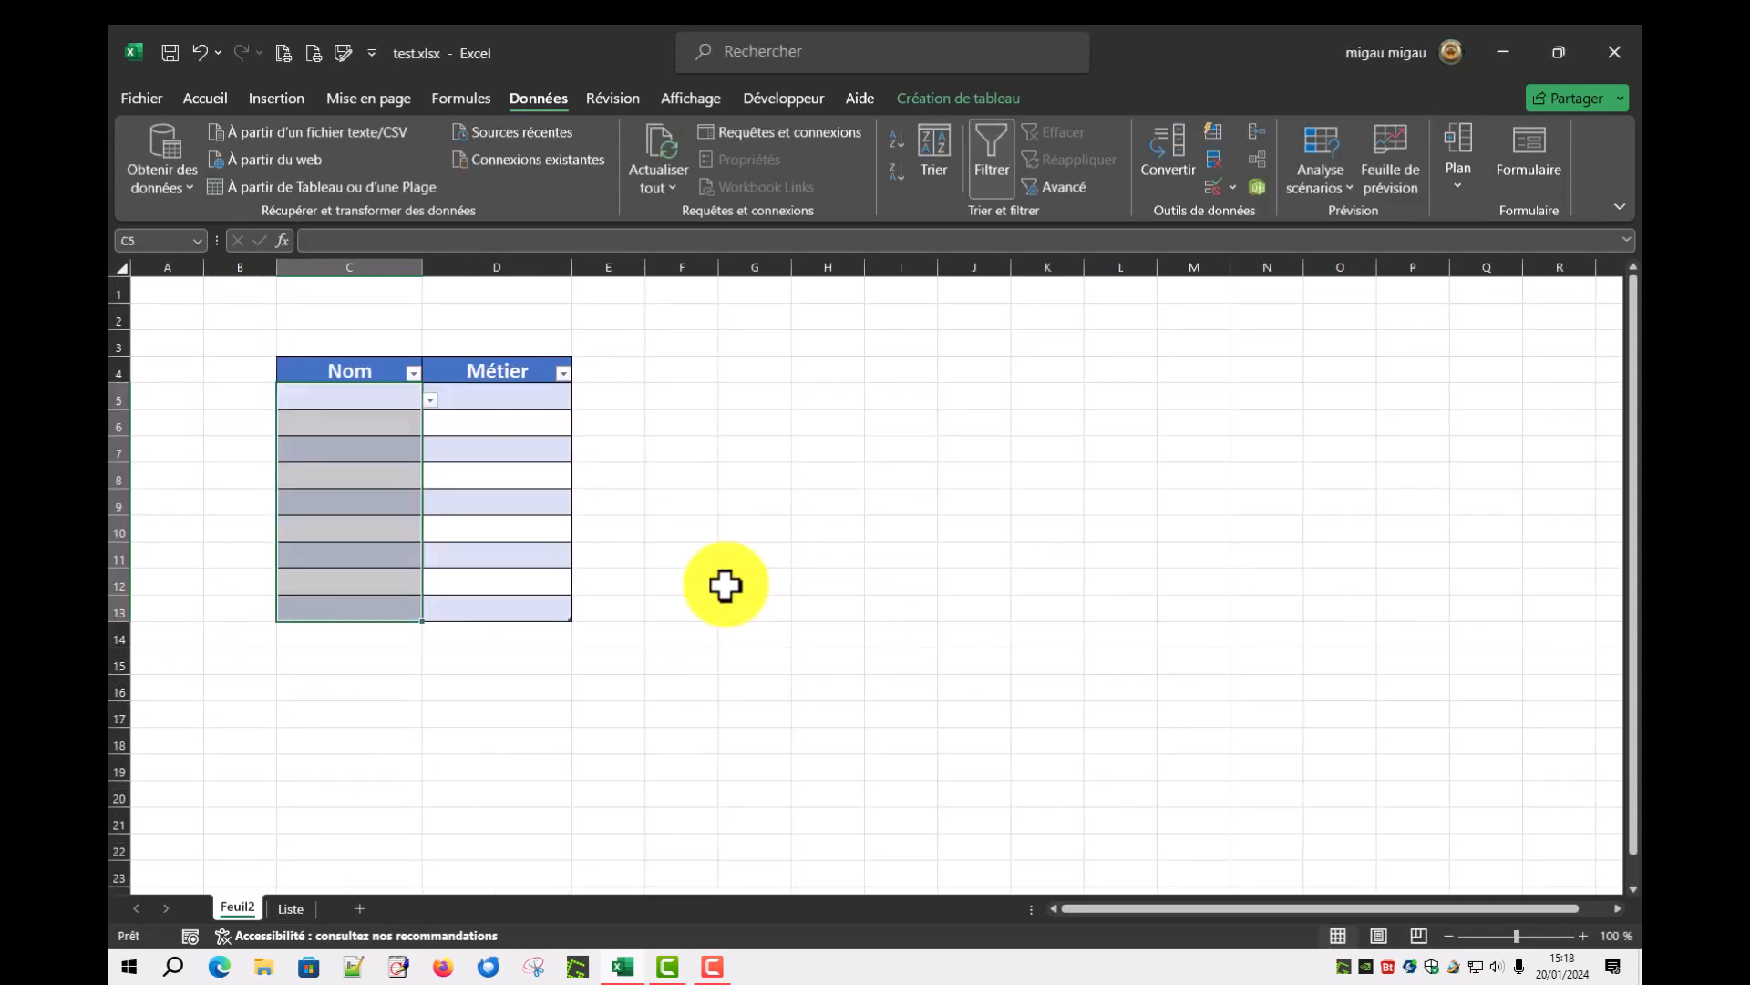
pyautogui.click(501, 356)
pyautogui.click(707, 457)
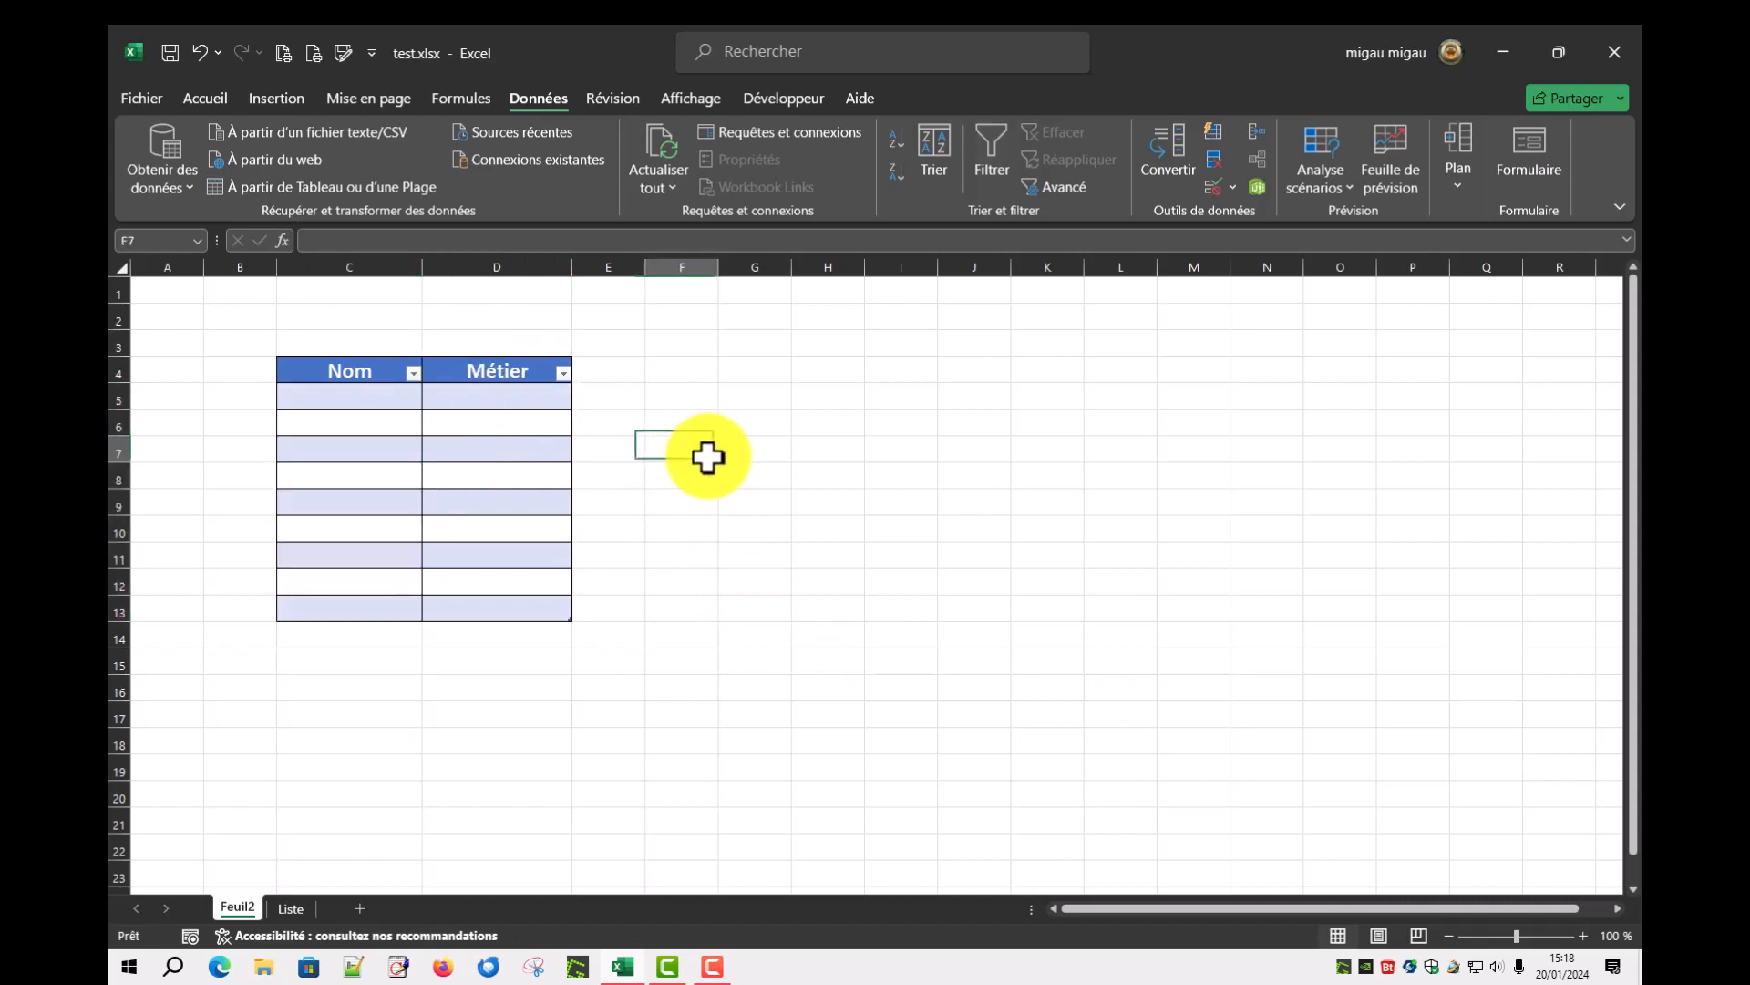
# Open data validation for the Métier column's cells D5:D13 and allow only values from a list (Liste).
pyautogui.click(525, 350)
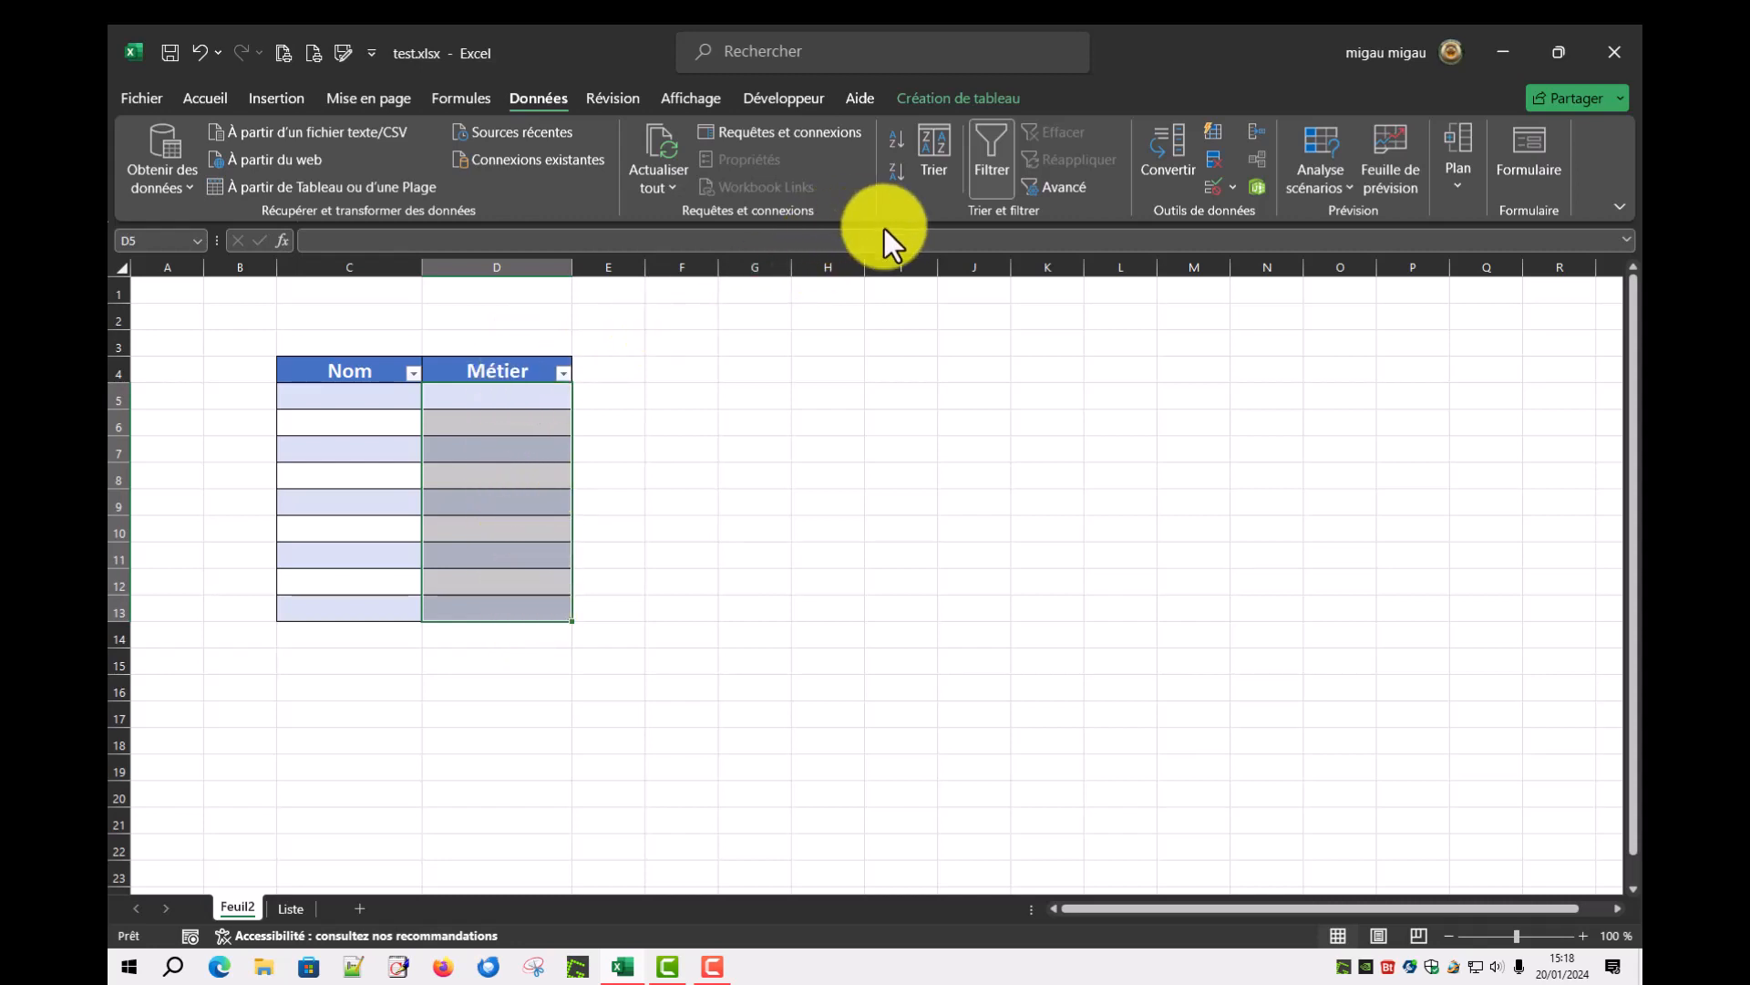
pyautogui.click(1233, 188)
pyautogui.click(1272, 216)
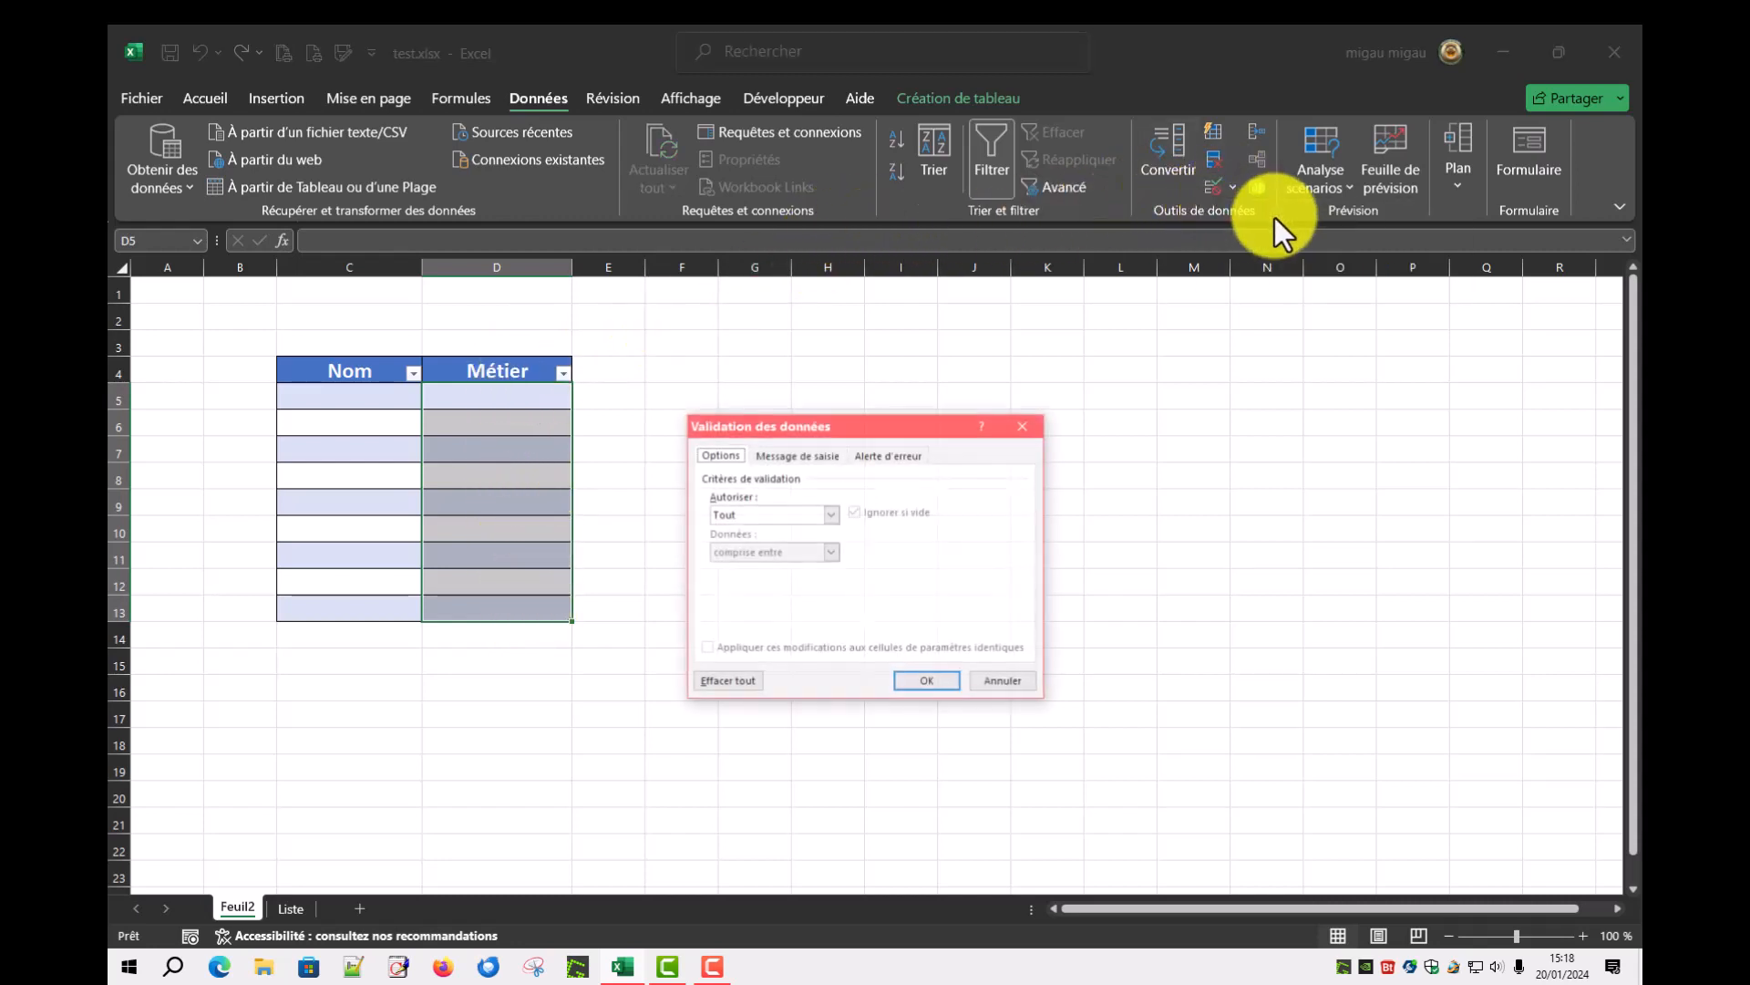
pyautogui.click(830, 516)
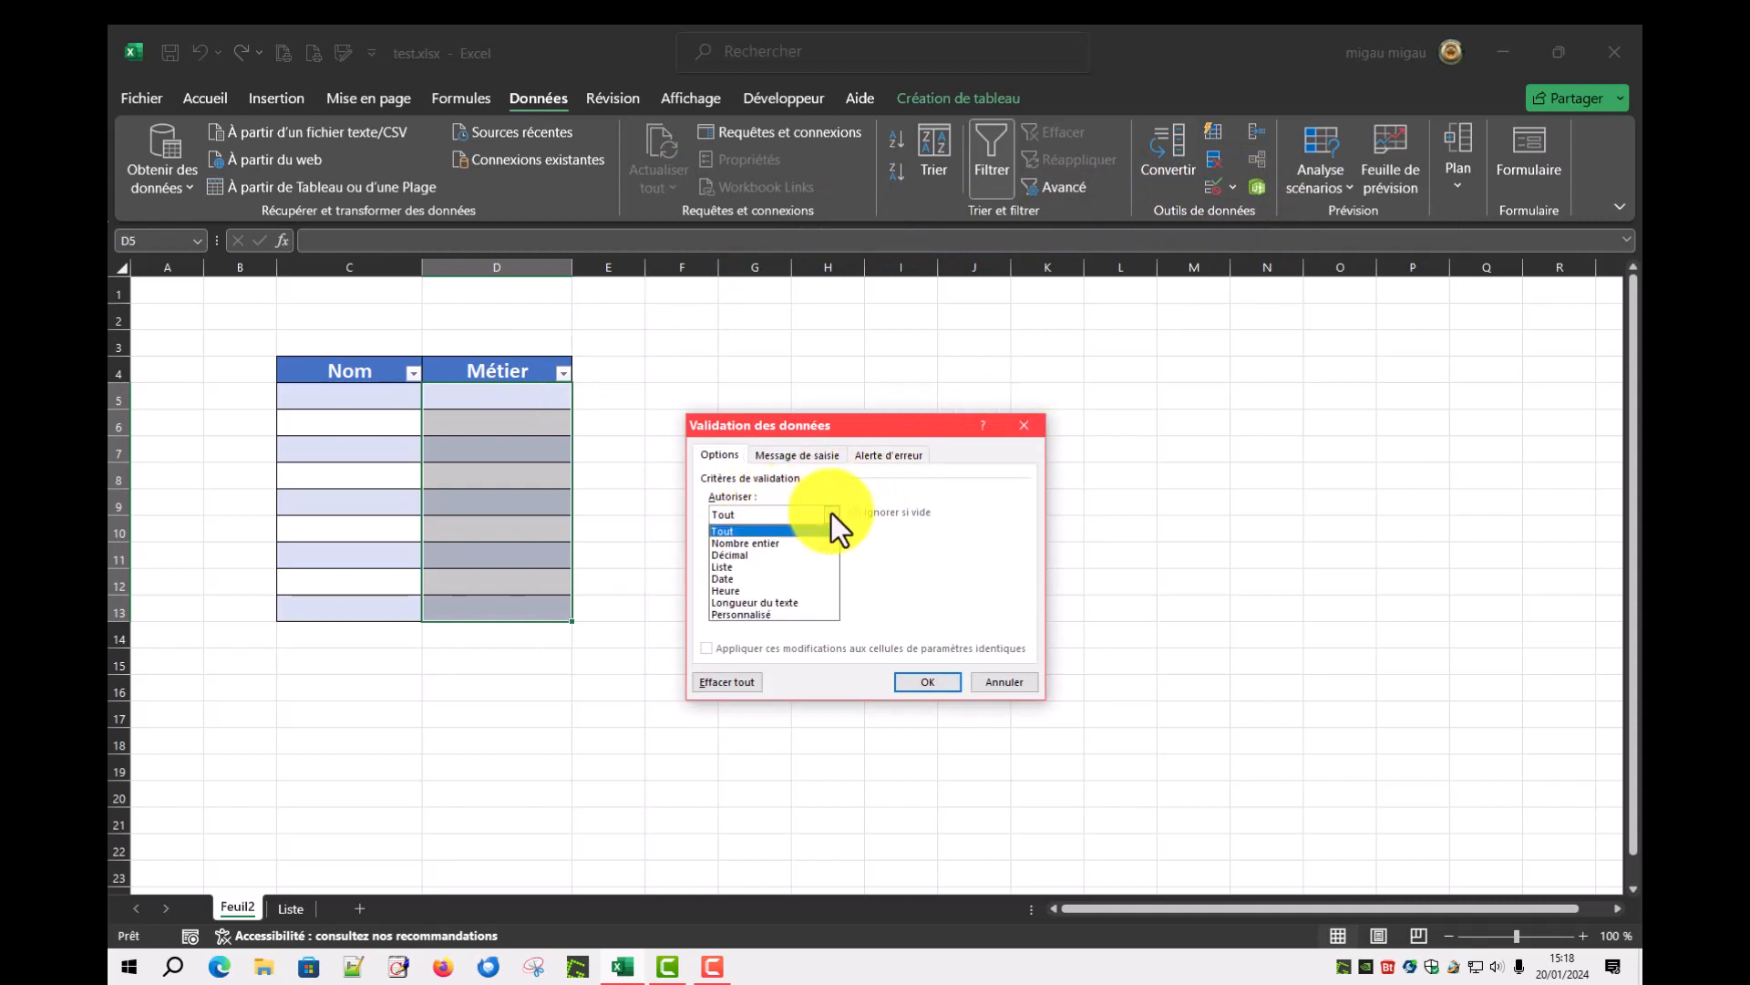
pyautogui.click(727, 572)
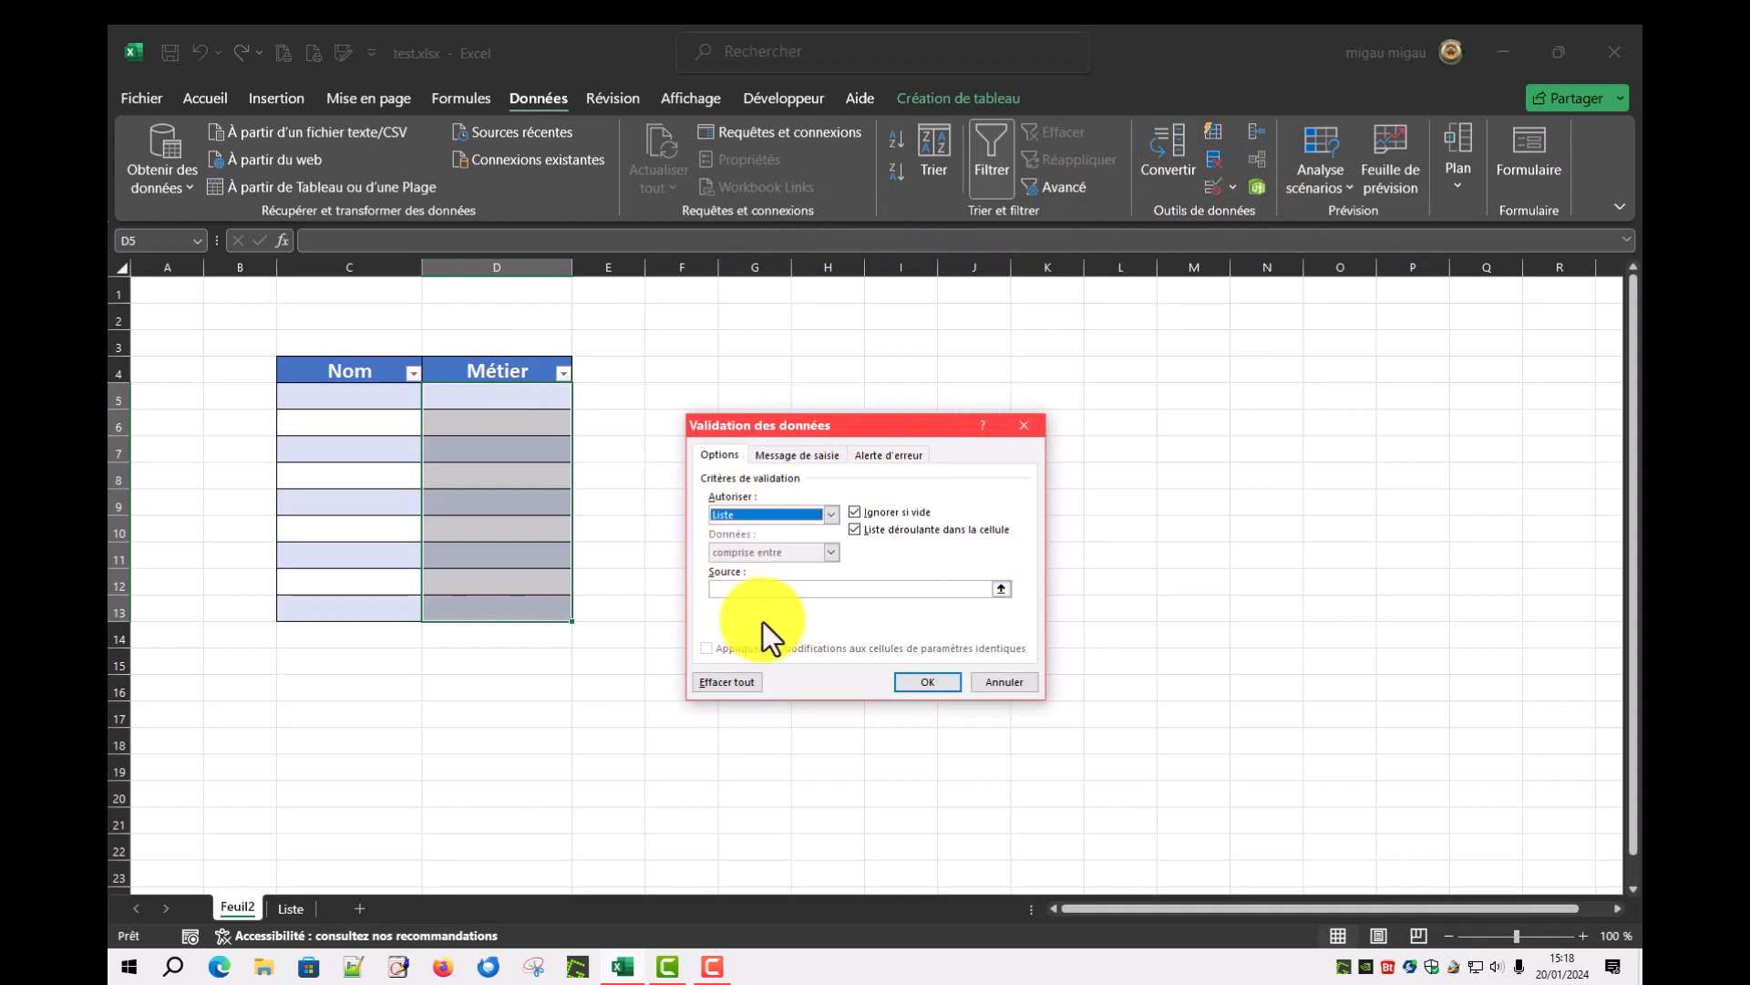
# Set the Métier column's validation source to =Liste!$C$1:$C$8, including the blank first cell, and apply the rule.
pyautogui.click(998, 589)
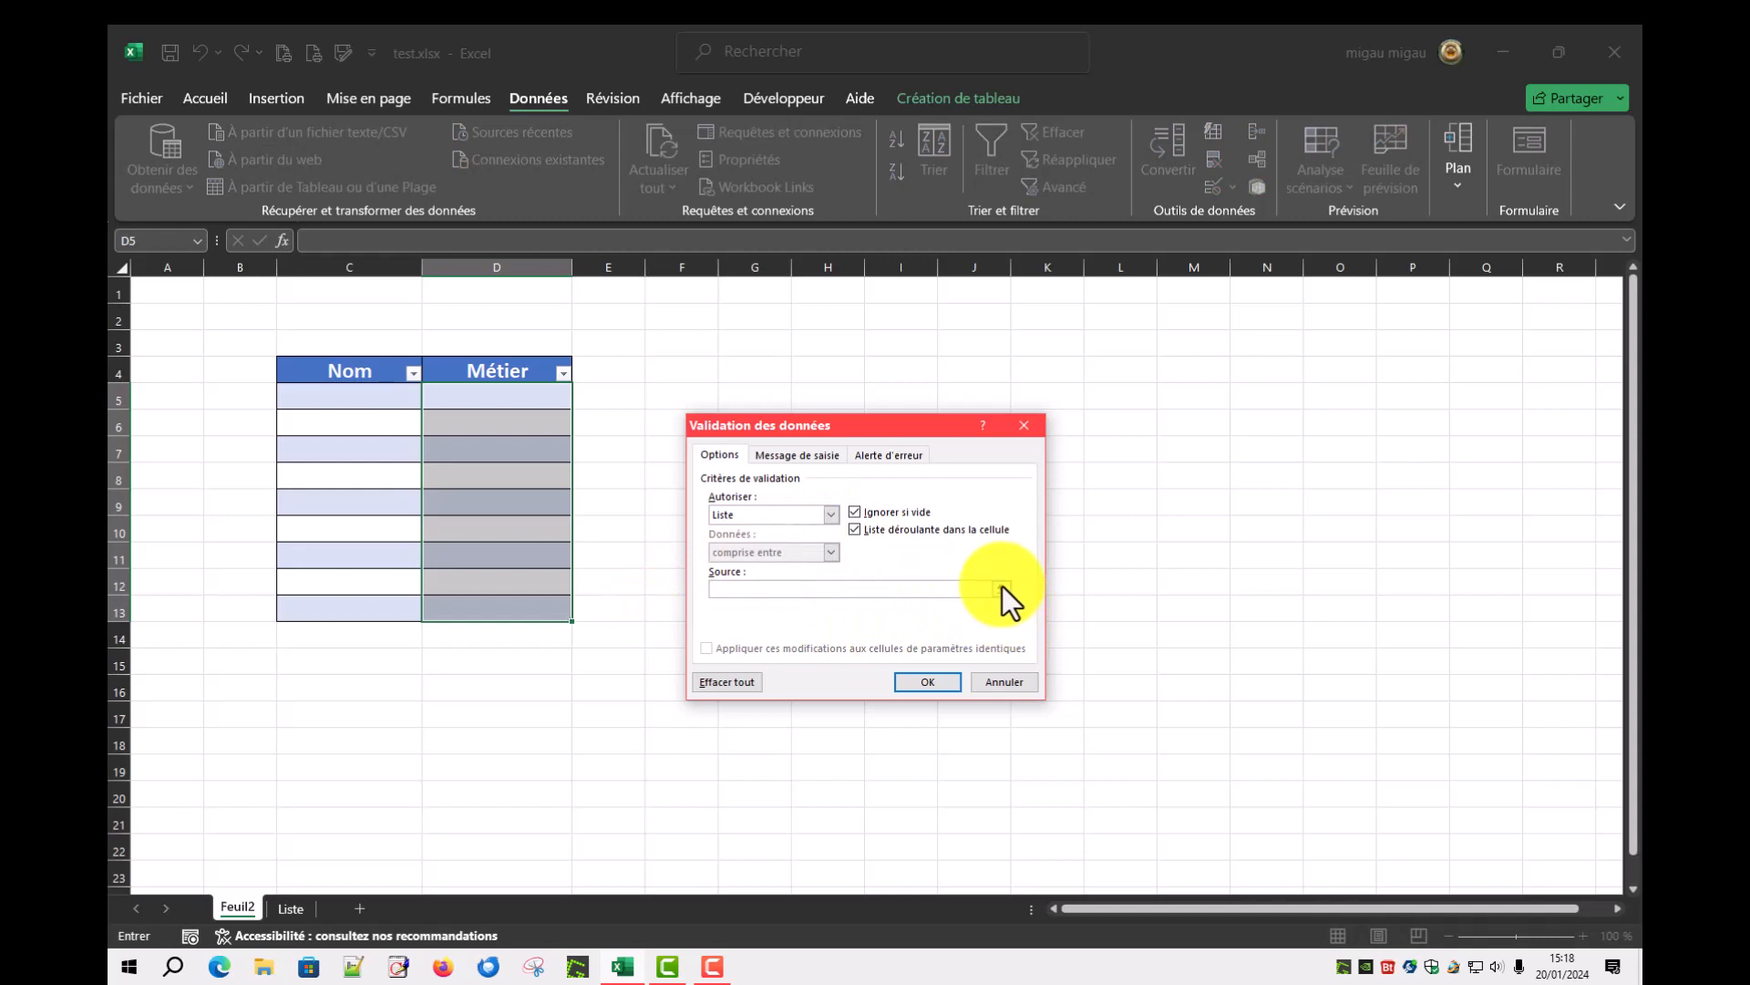
pyautogui.click(1002, 588)
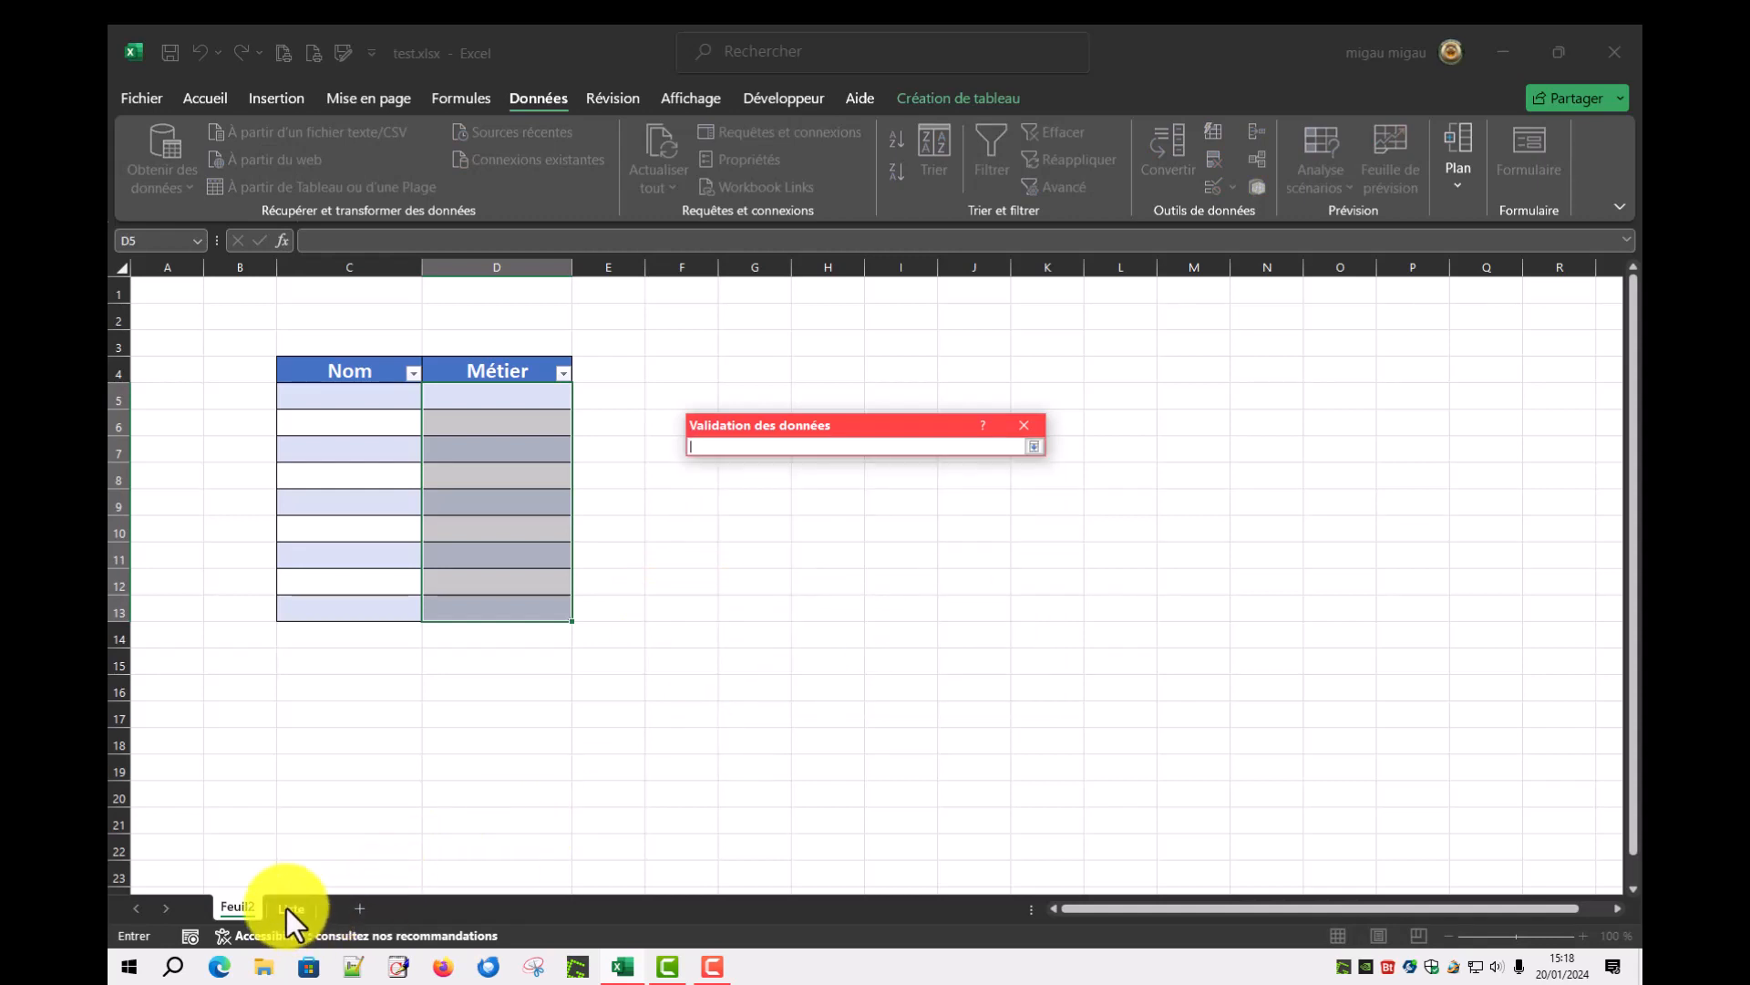
pyautogui.click(287, 908)
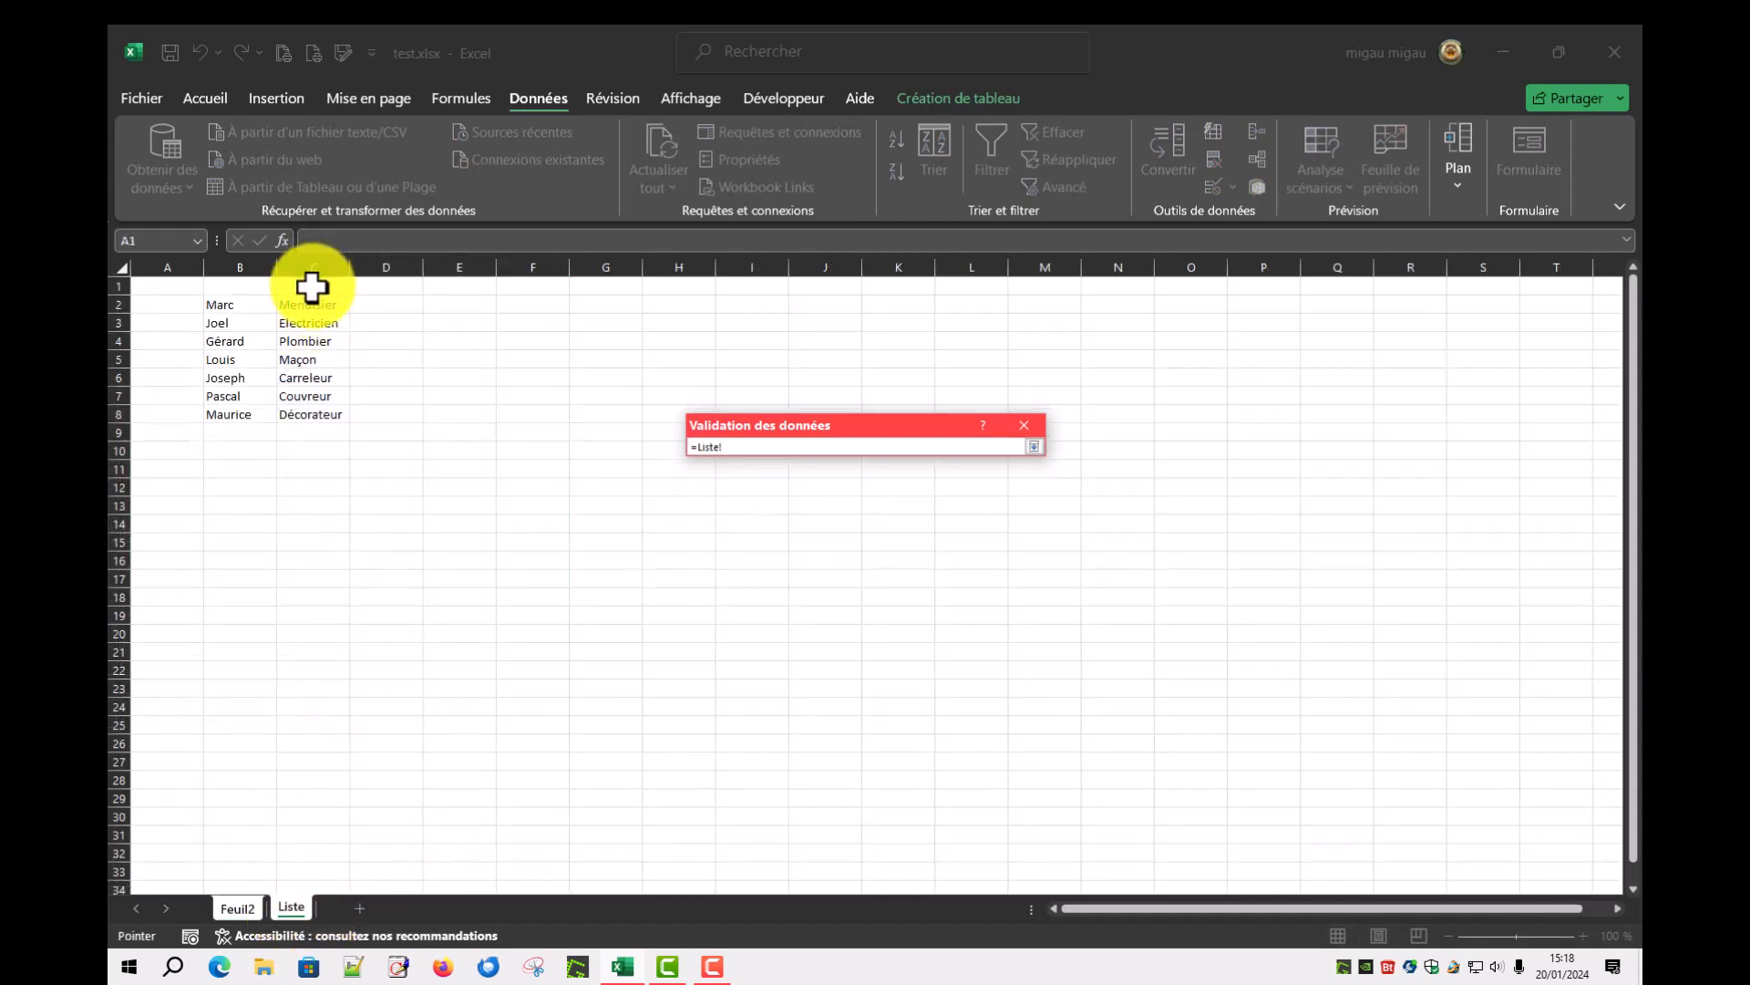
pyautogui.moveTo(311, 287); pyautogui.dragTo(306, 415)
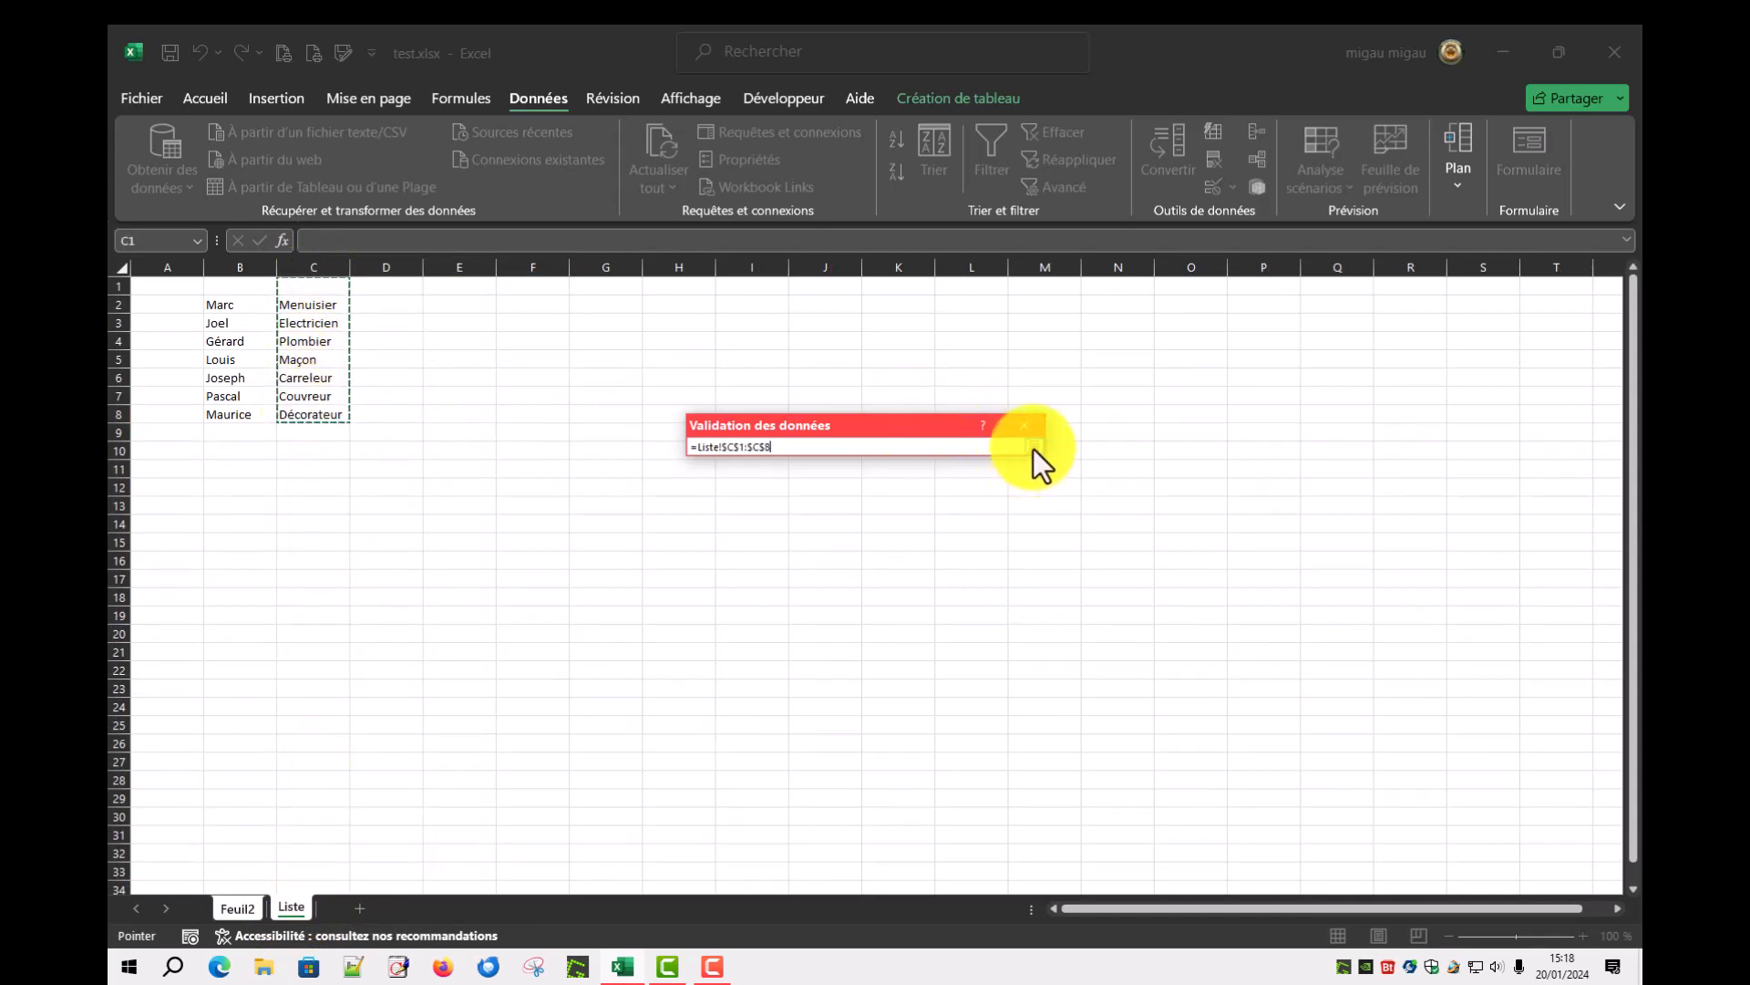
pyautogui.click(1034, 447)
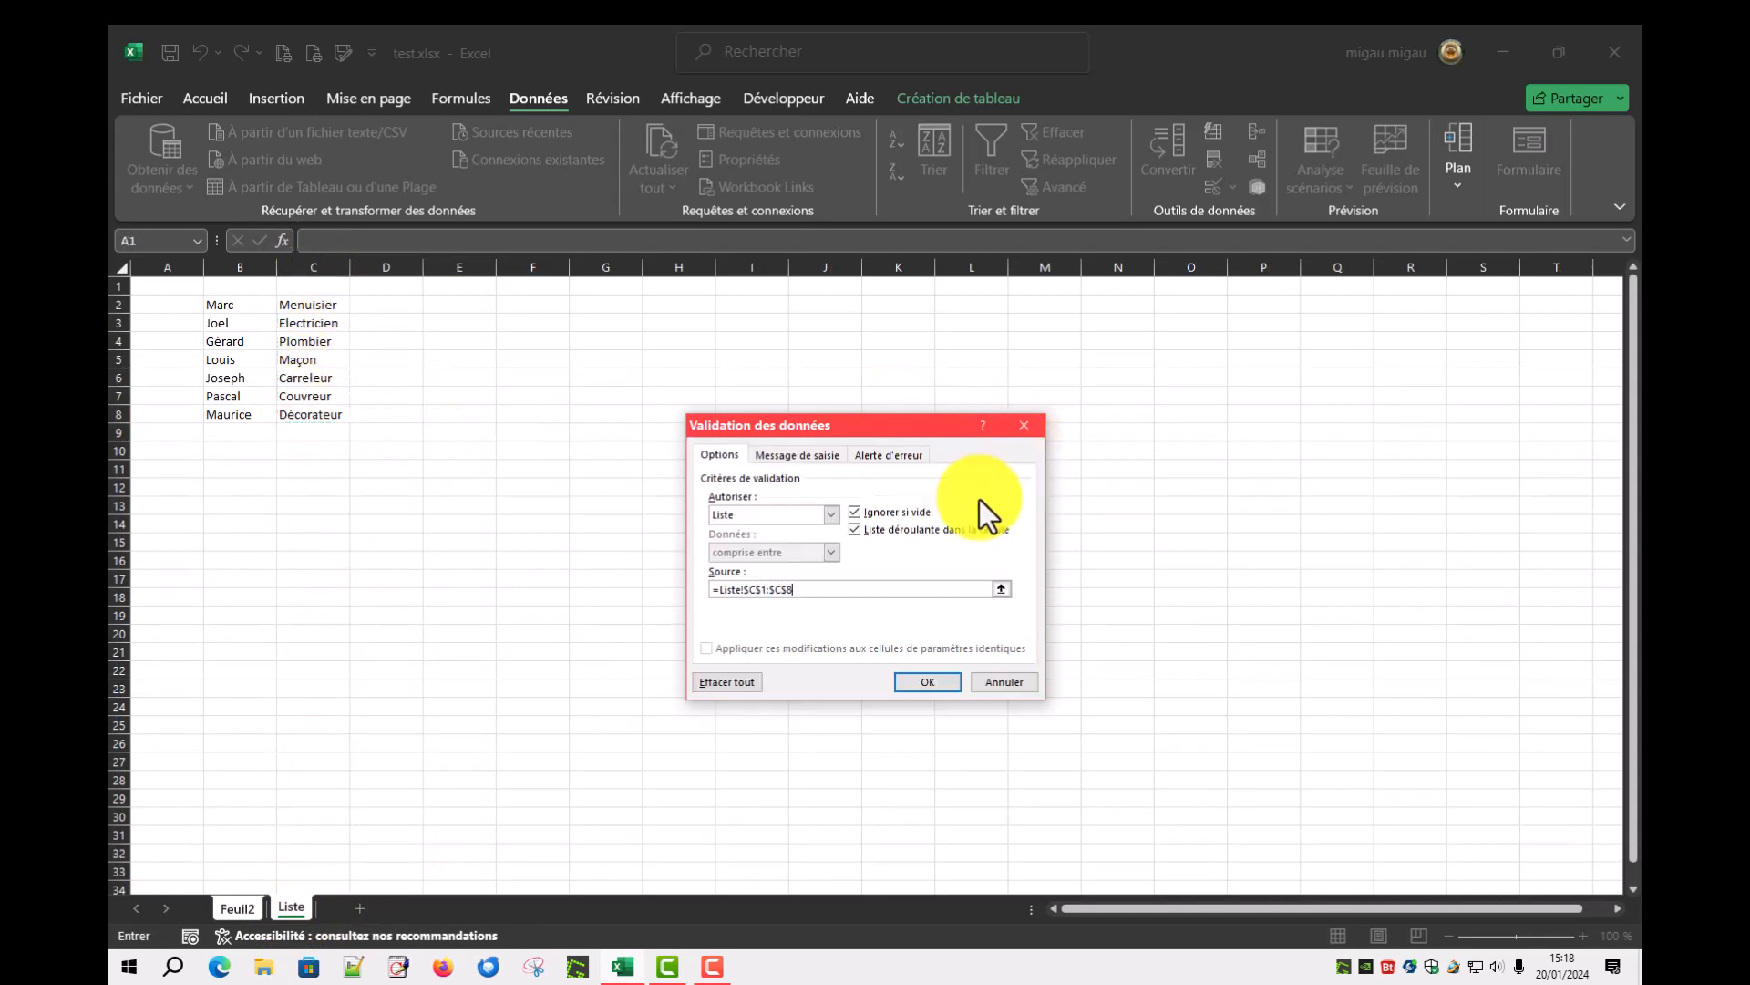
pyautogui.click(928, 680)
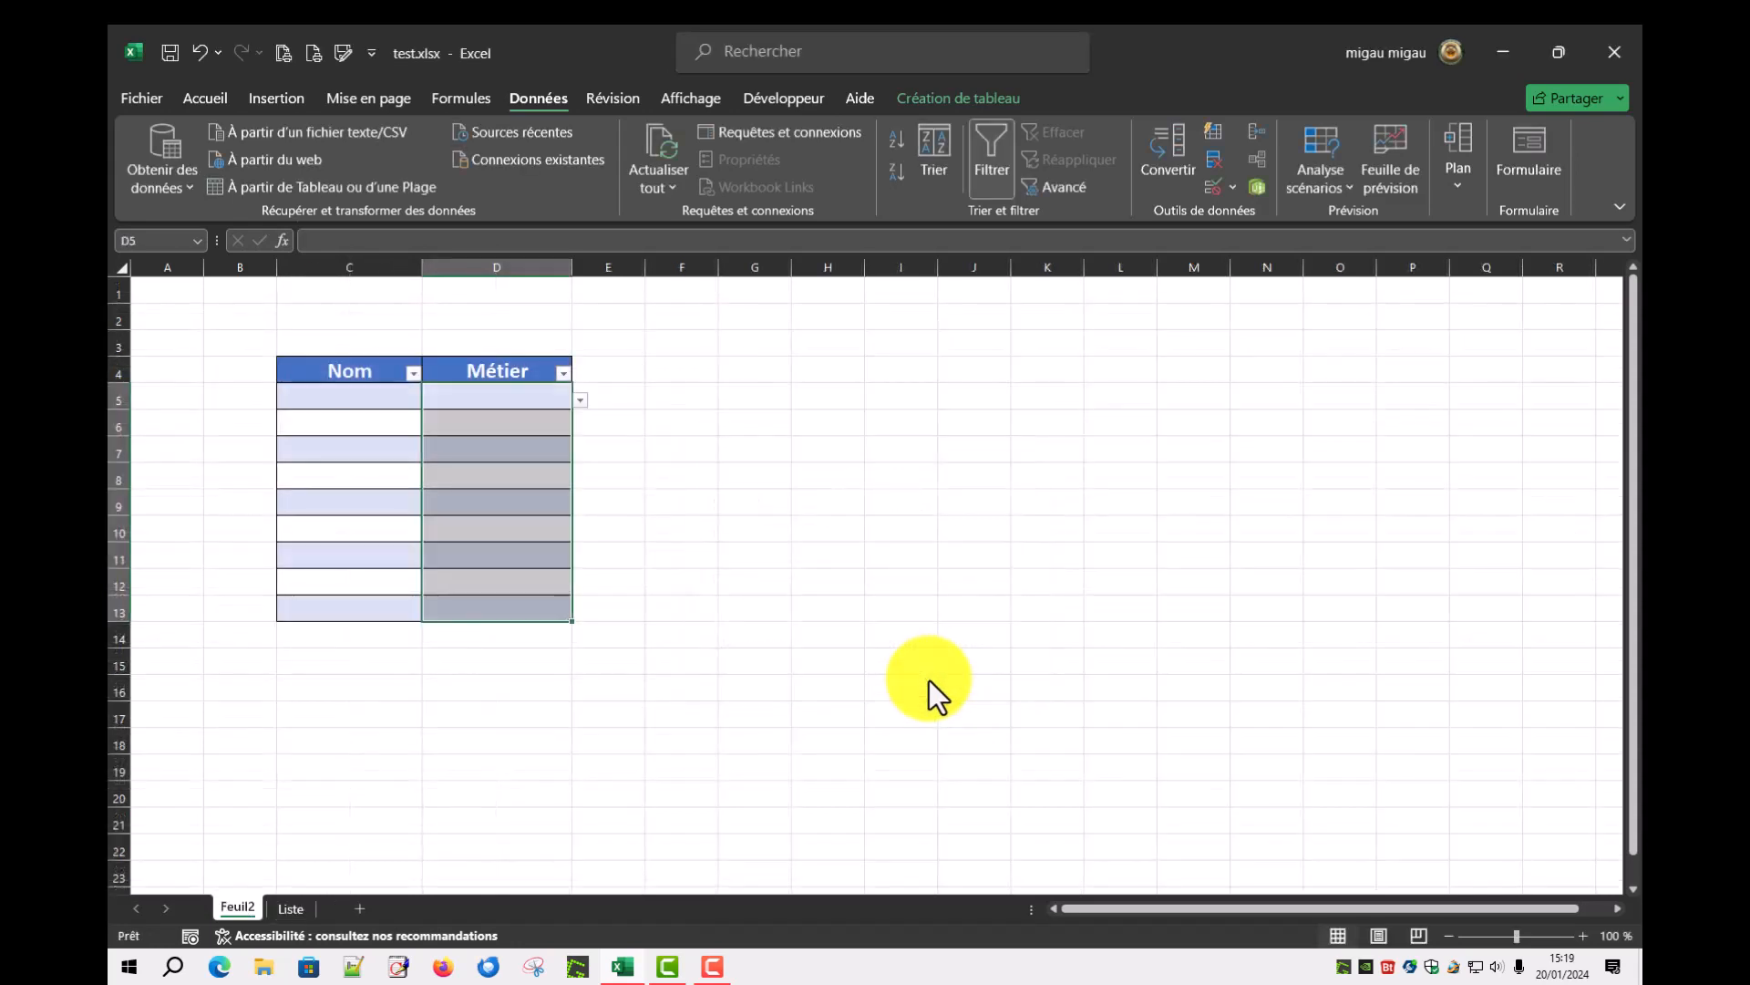
# Check the drop-down choices in Métier cell D9 and Nom cell C5 without picking a value.
pyautogui.click(522, 449)
pyautogui.click(528, 504)
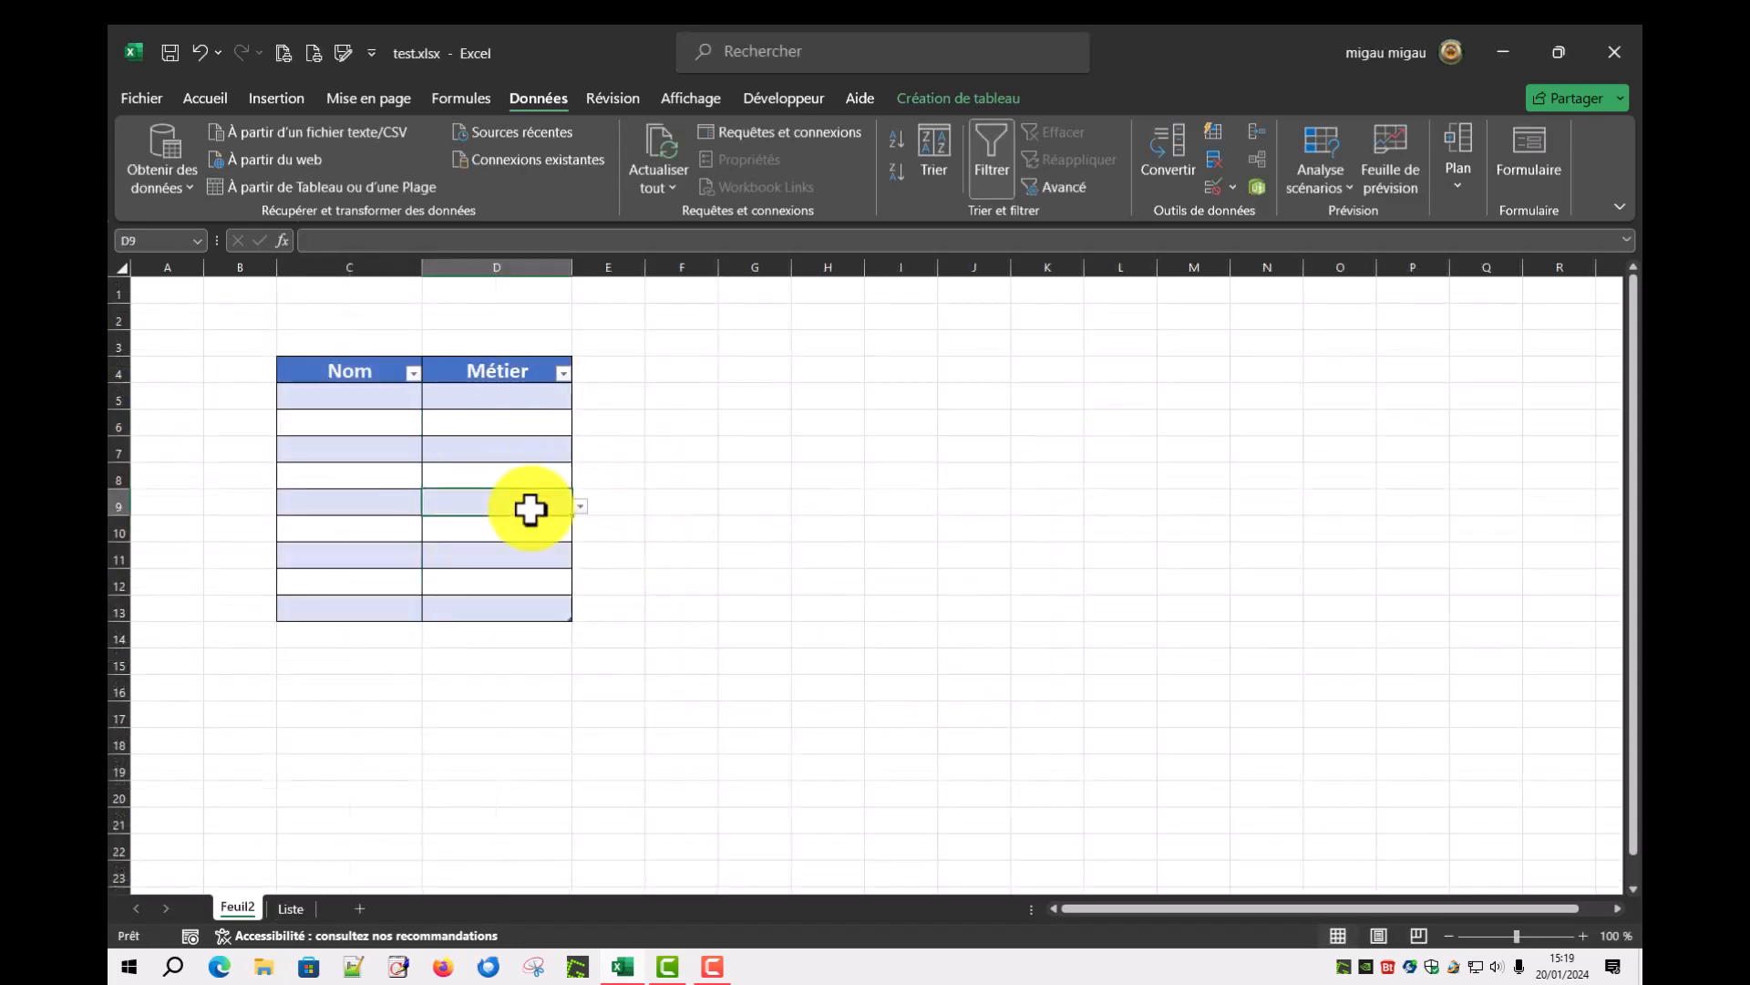
pyautogui.click(580, 506)
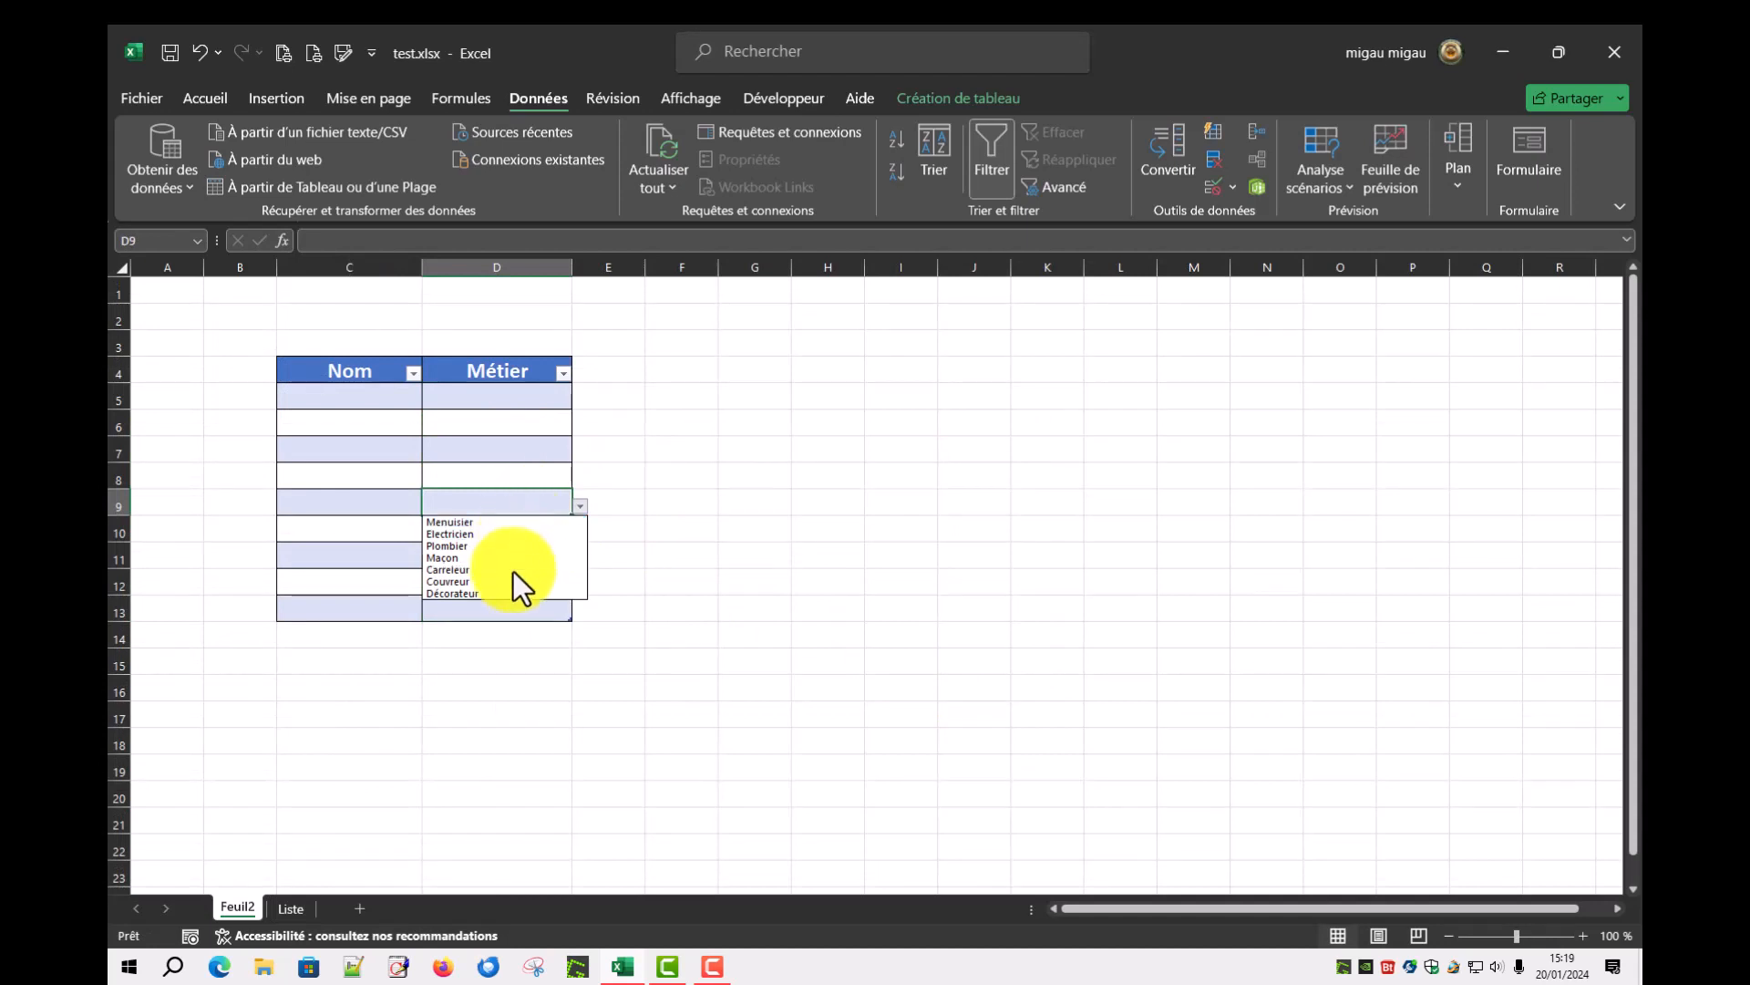
pyautogui.click(342, 397)
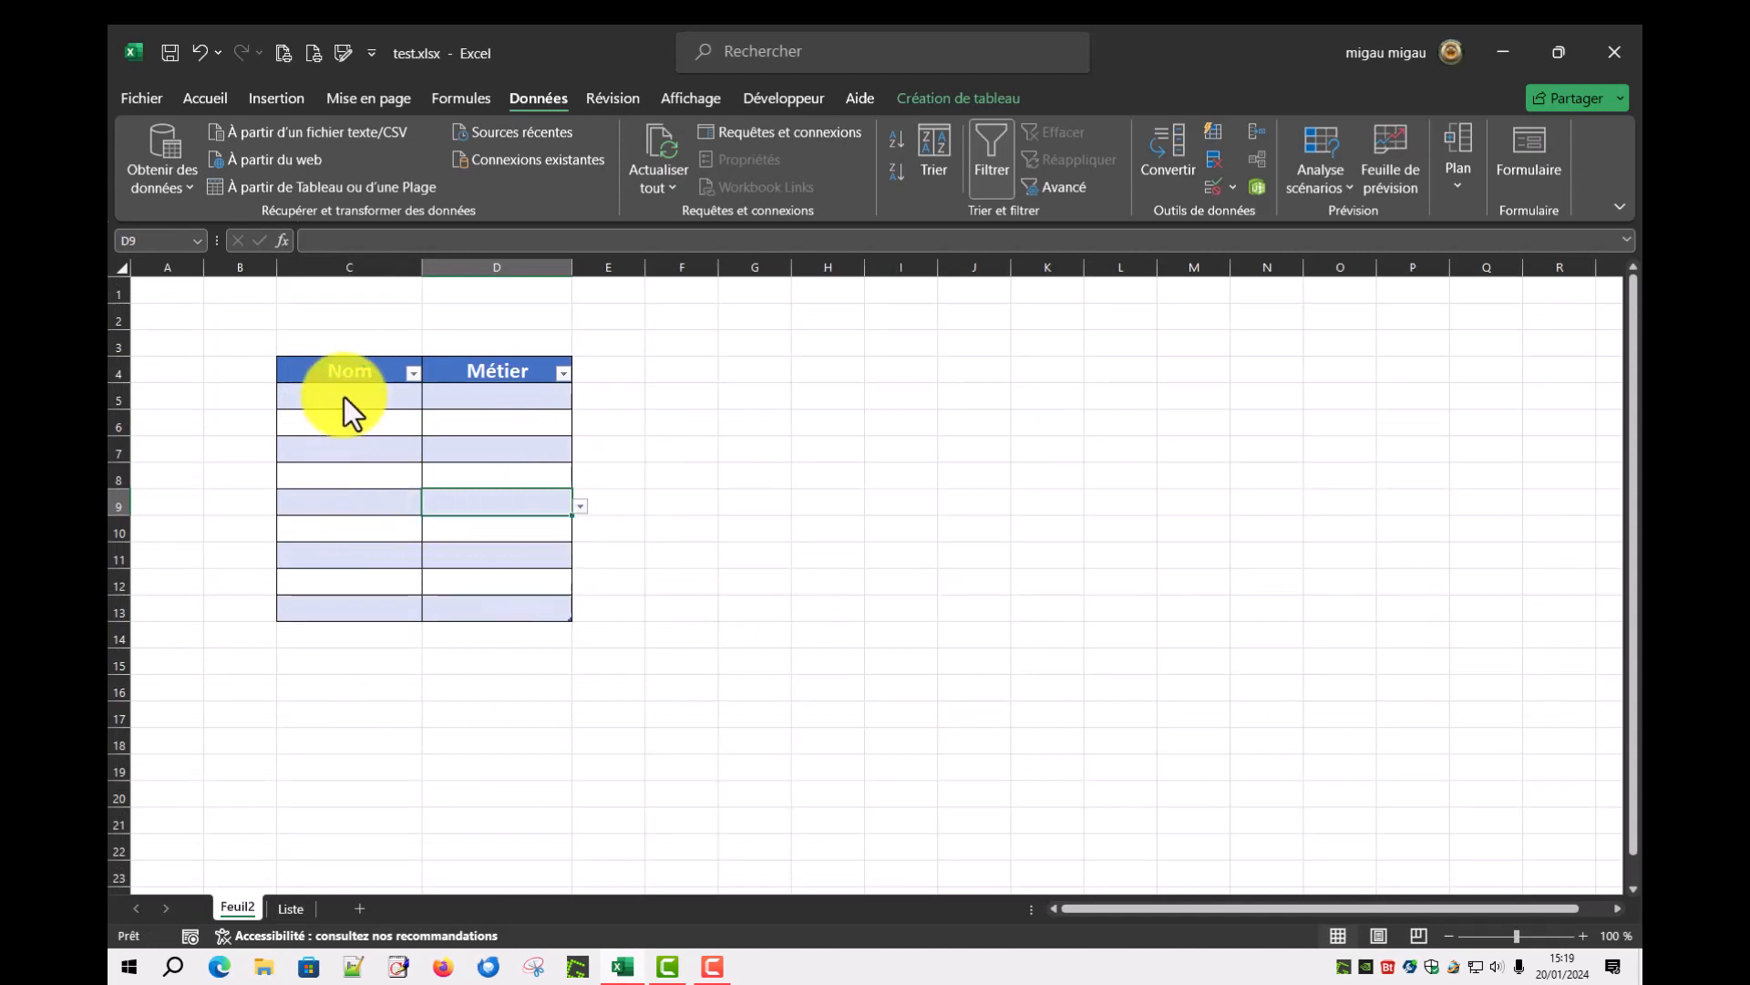
pyautogui.click(343, 396)
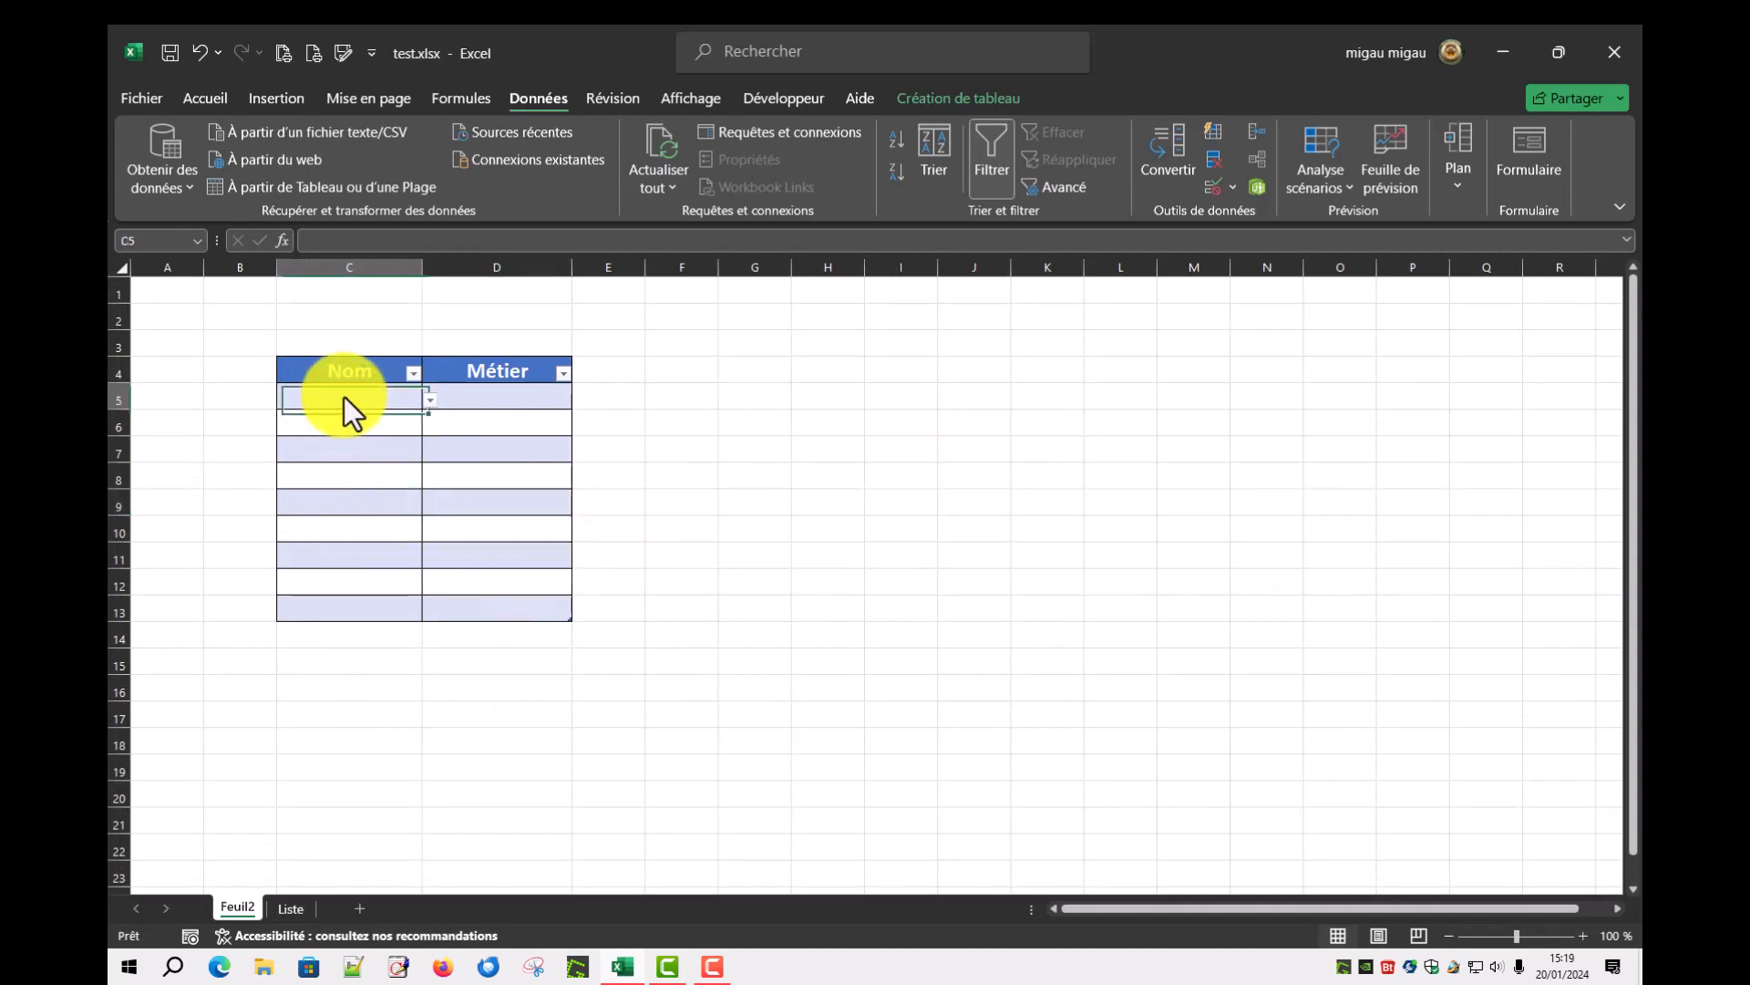
pyautogui.click(430, 399)
pyautogui.click(724, 561)
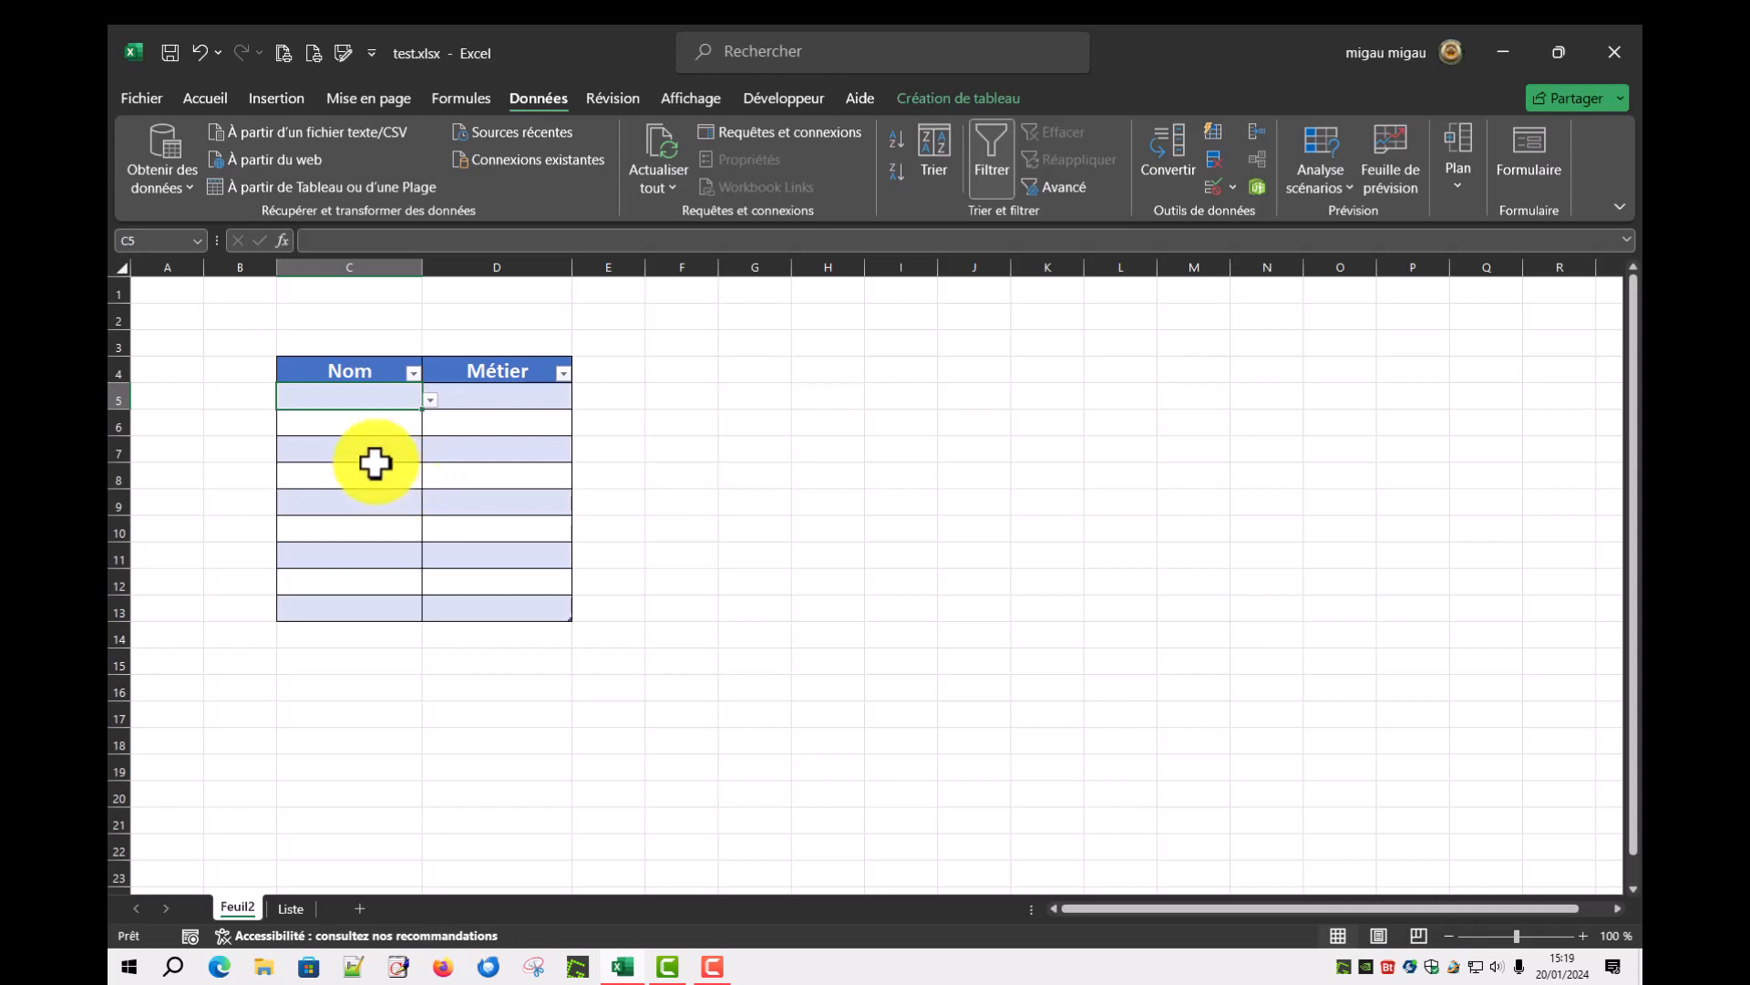
pyautogui.click(199, 97)
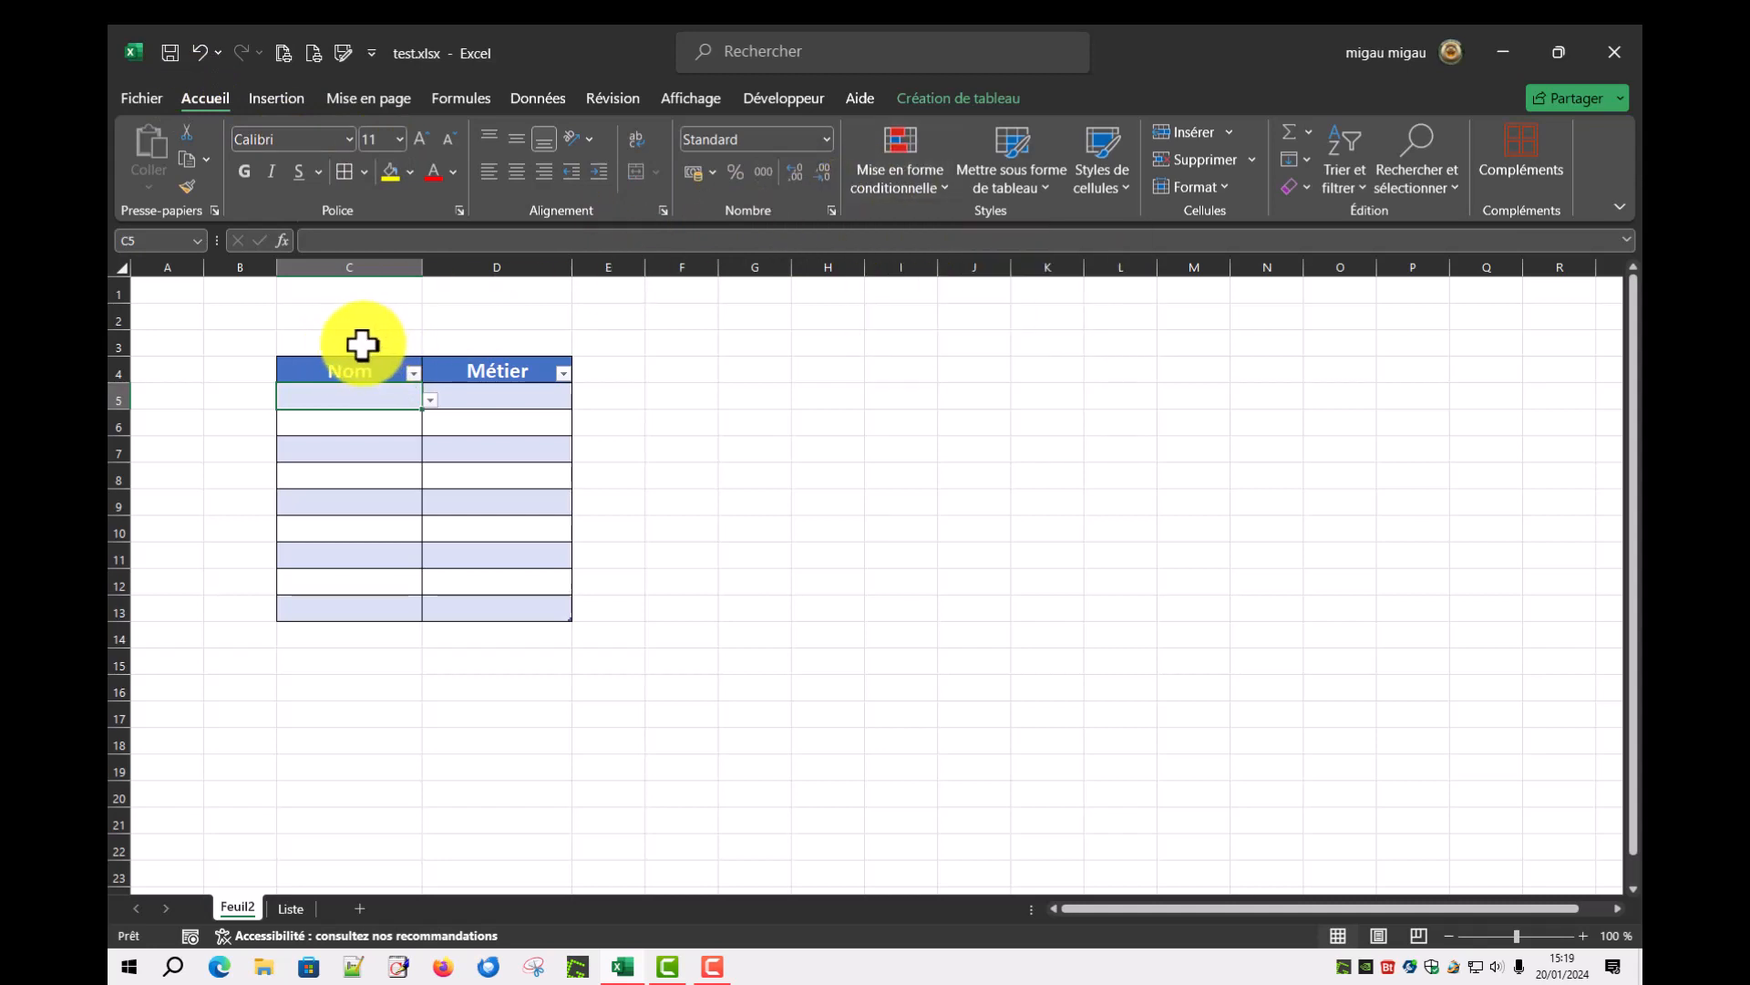
pyautogui.moveTo(792, 474); pyautogui.dragTo(766, 458)
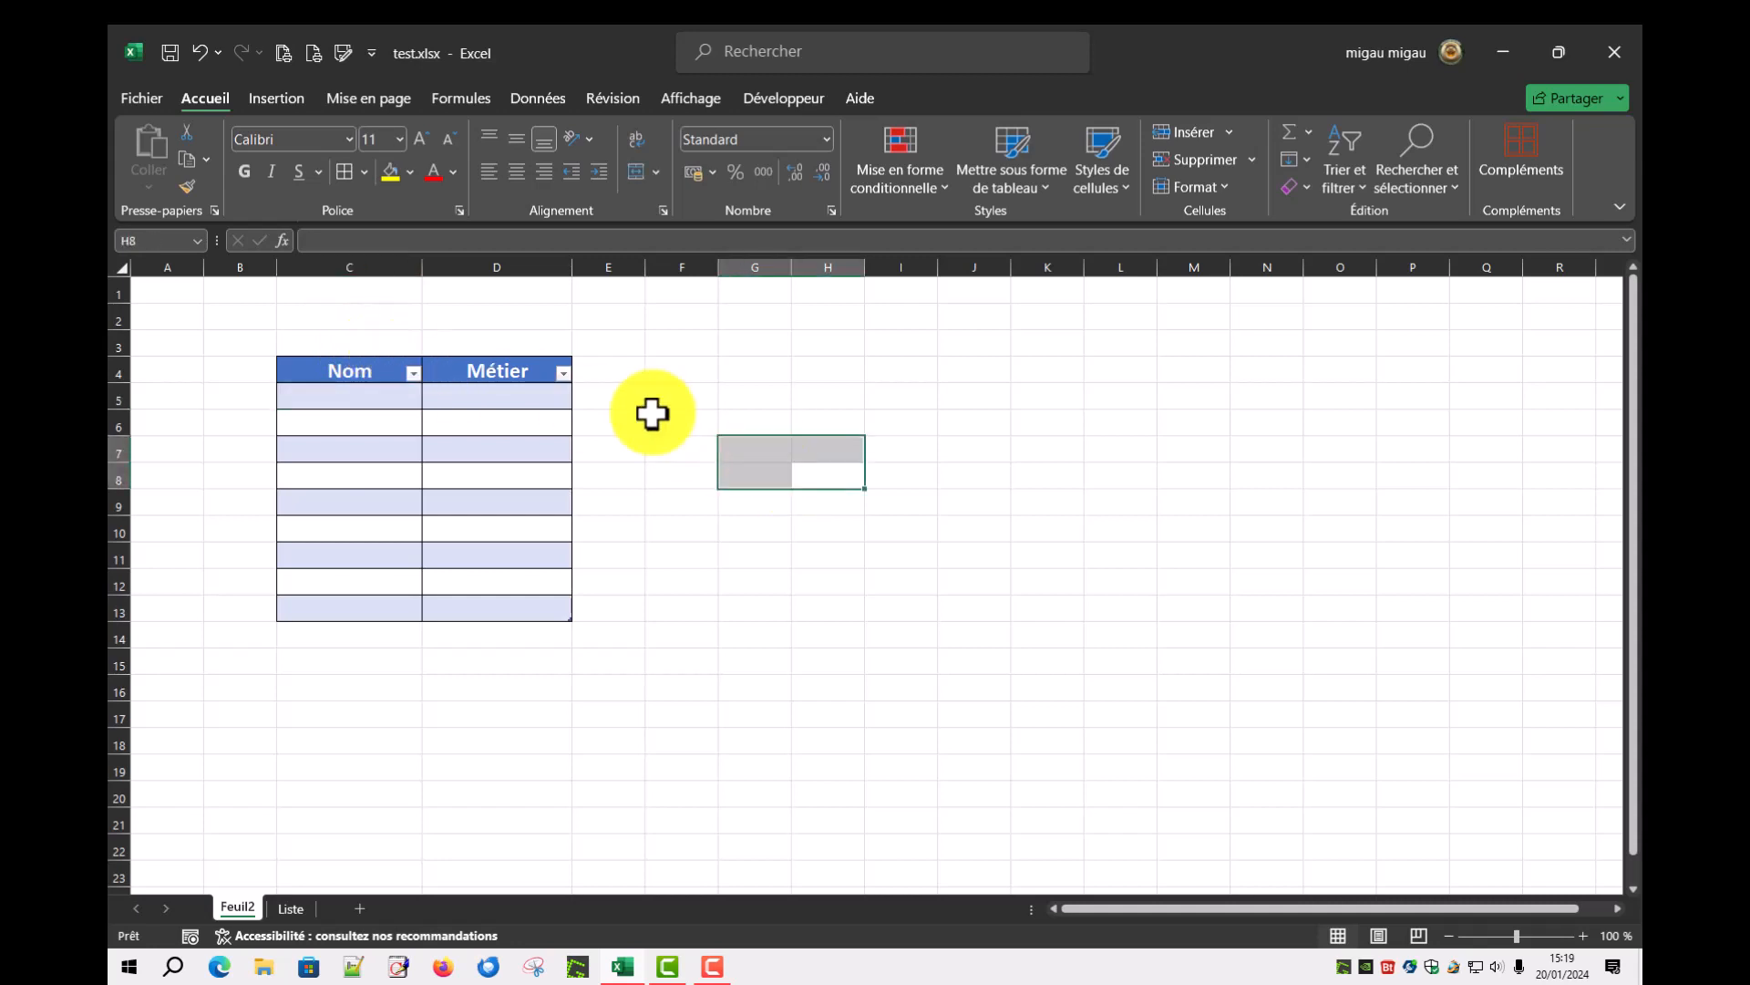
pyautogui.click(699, 465)
pyautogui.moveTo(661, 455); pyautogui.dragTo(653, 452)
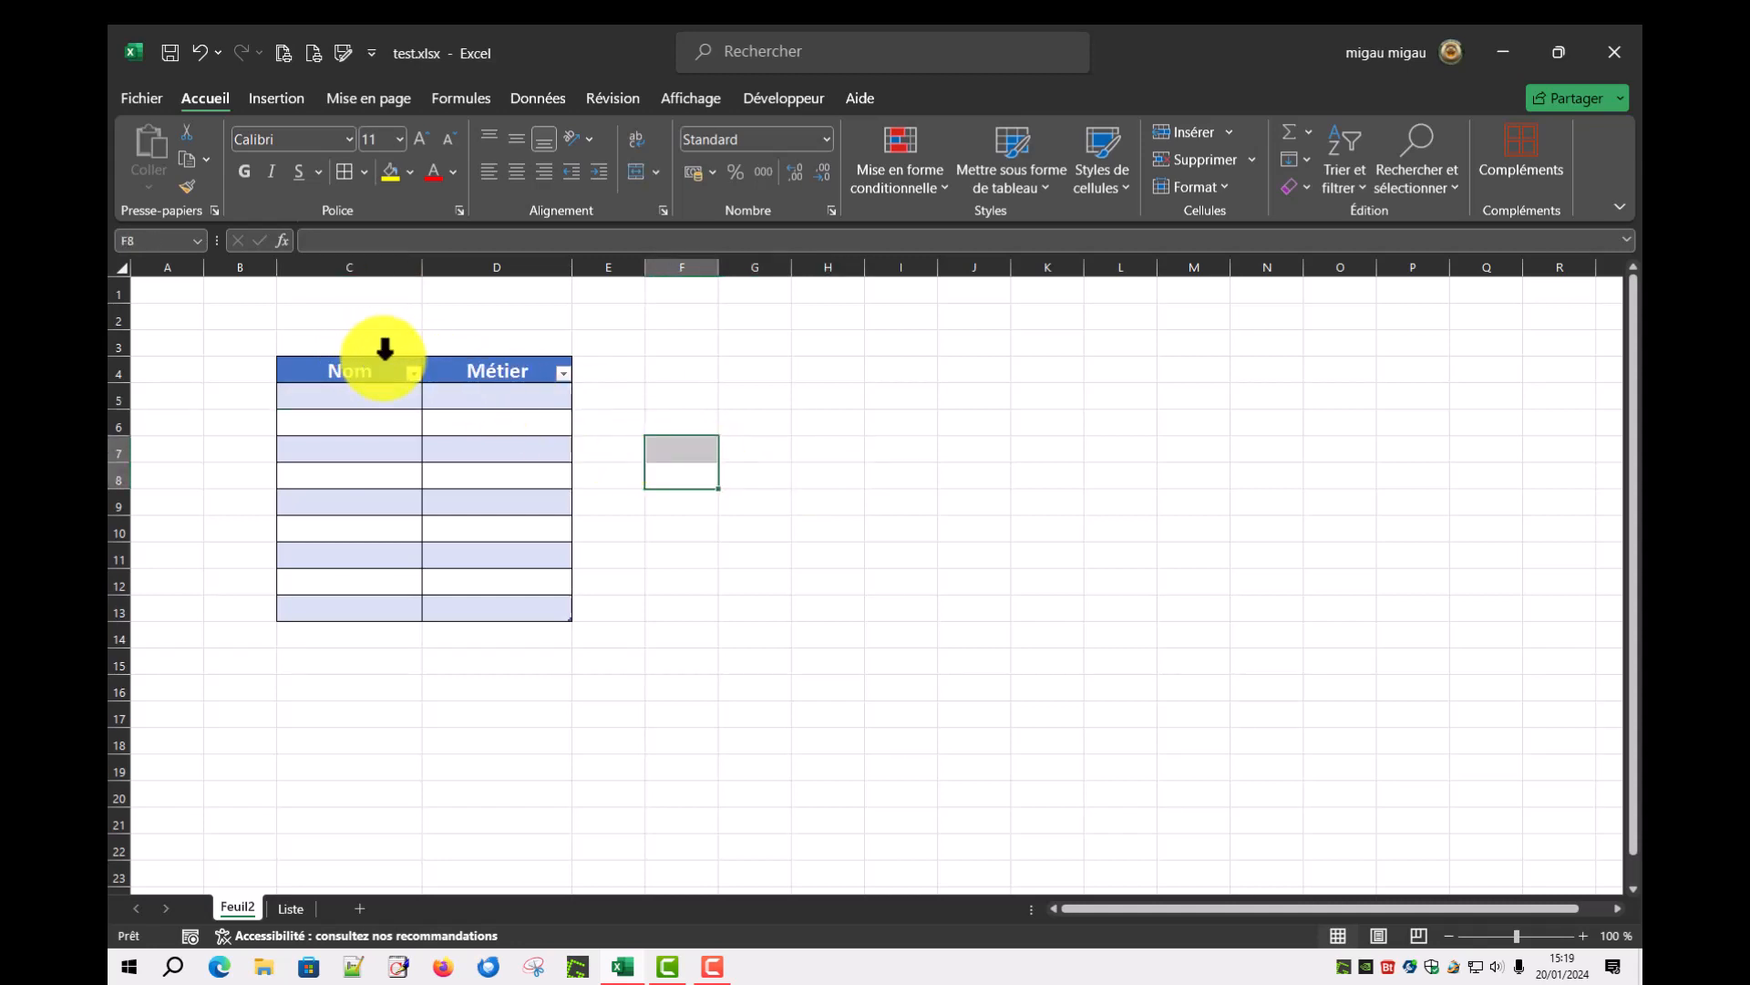
# Start a new conditional formatting rule for table cells C5:D13 that uses a formula to determine which cells to format.
pyautogui.moveTo(386, 350); pyautogui.dragTo(465, 365)
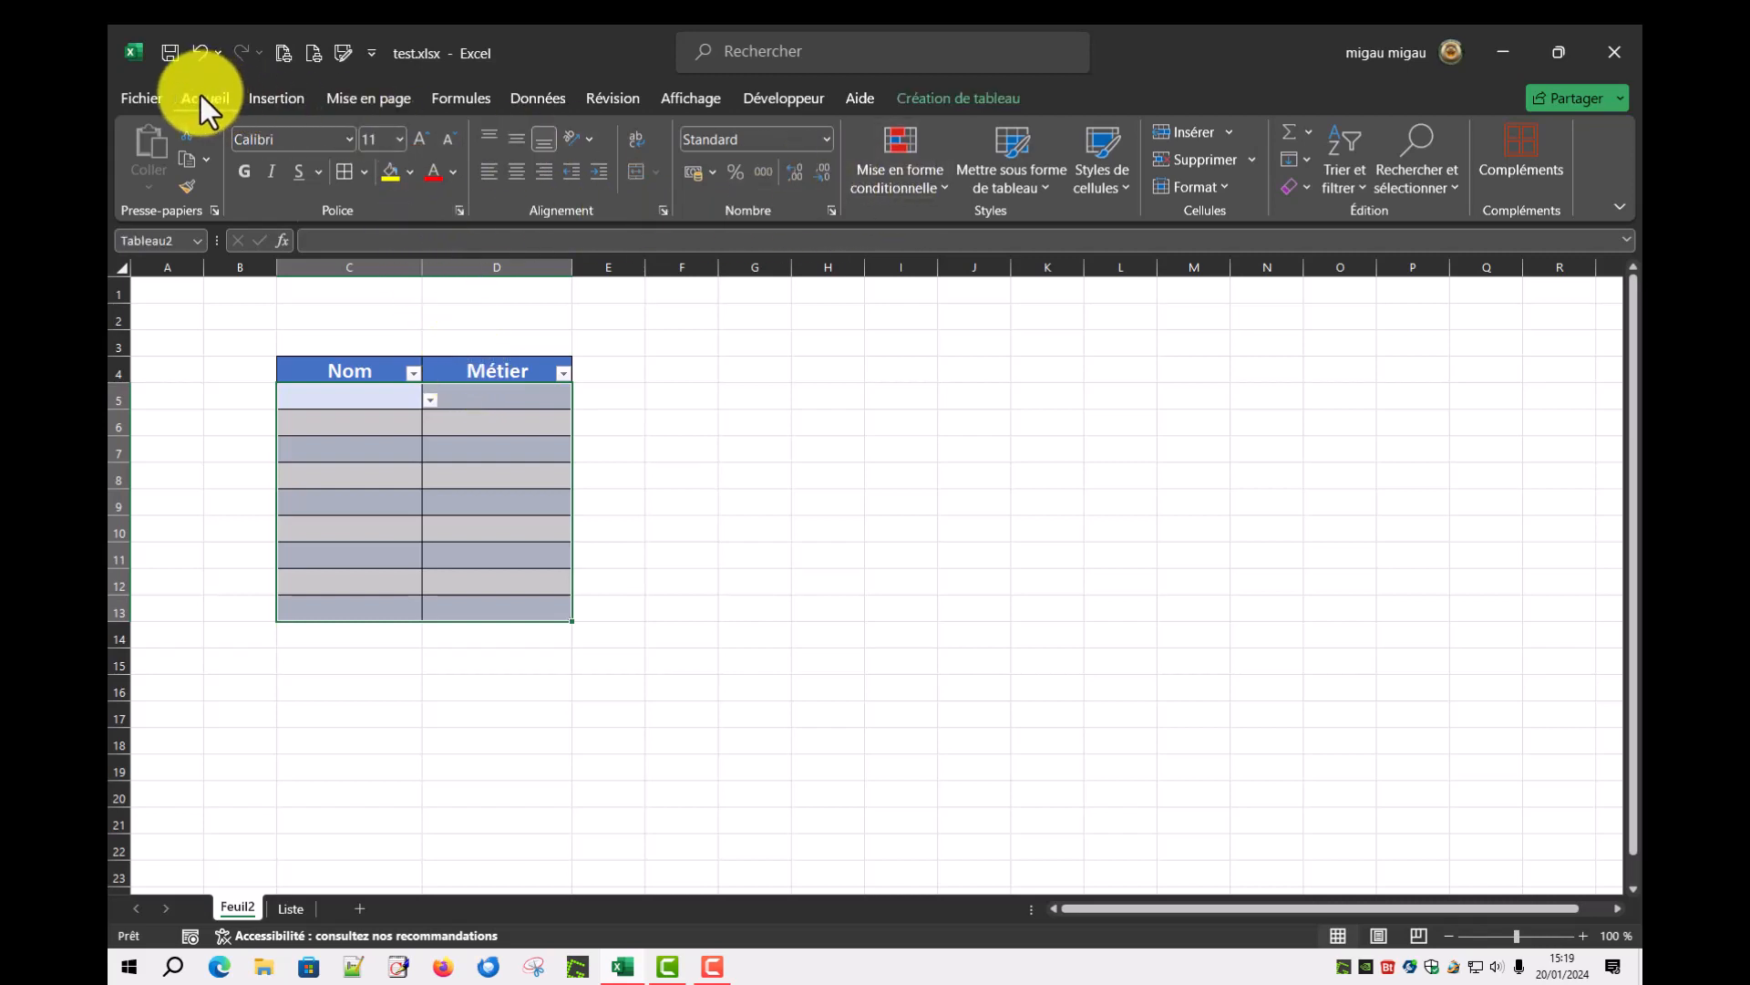
pyautogui.click(943, 189)
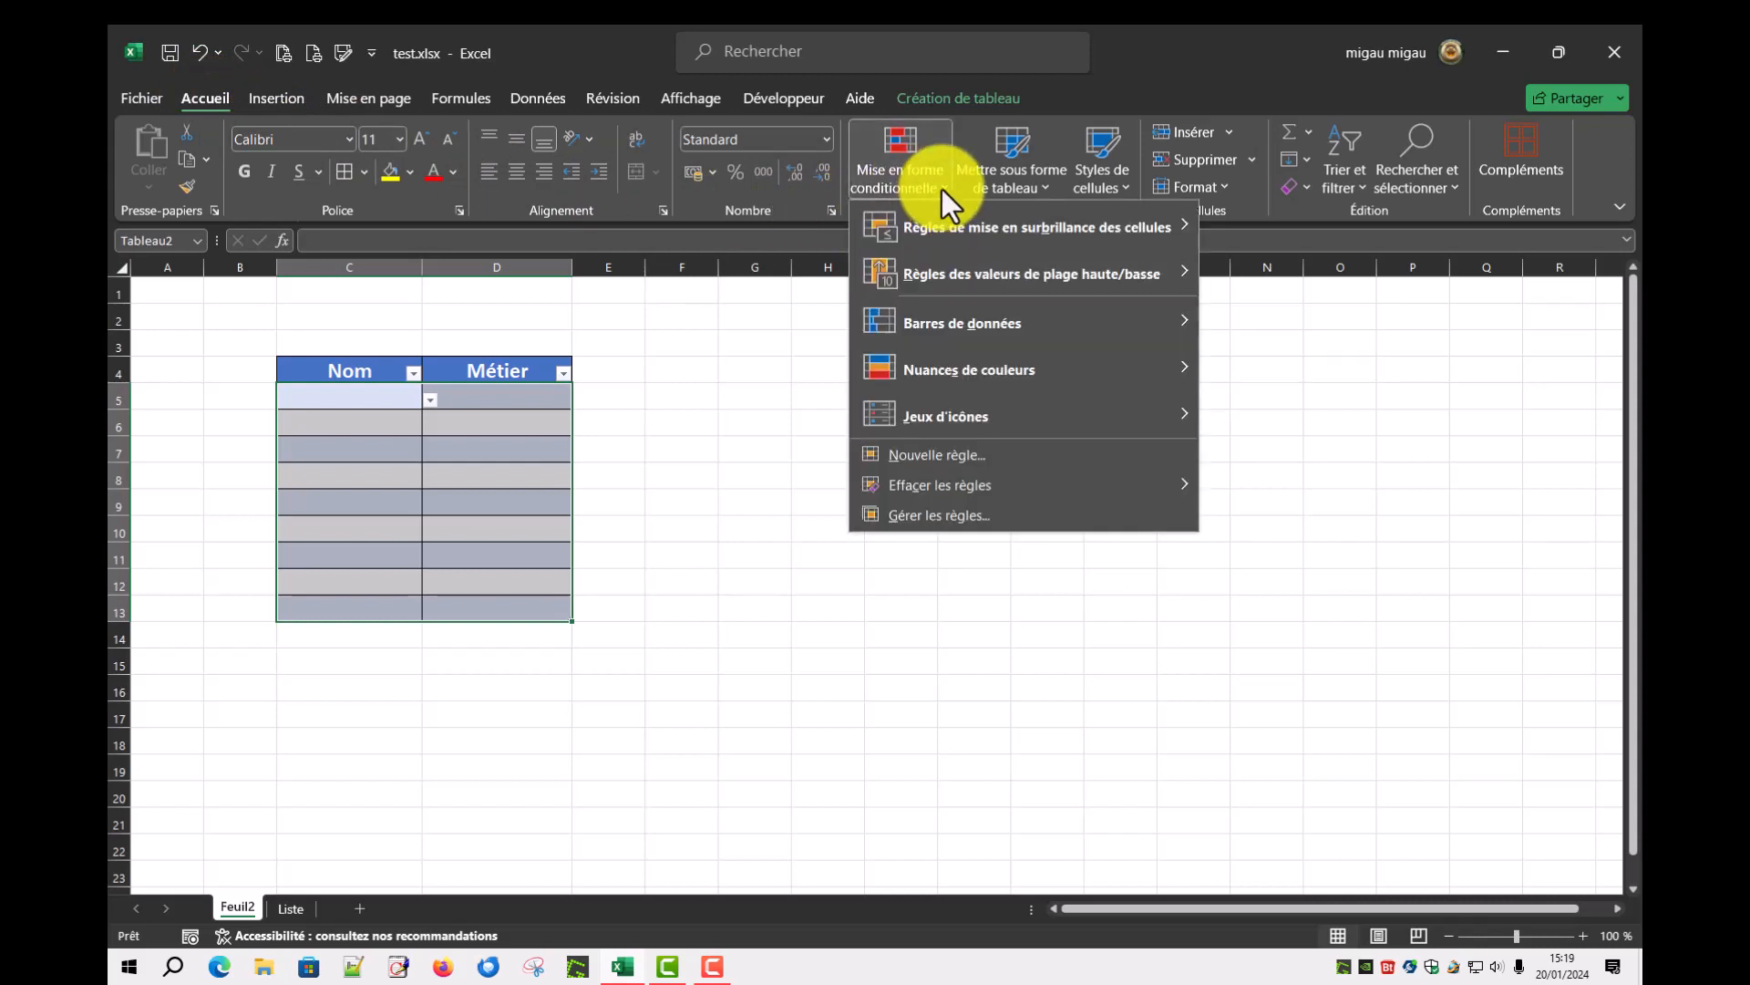
pyautogui.click(971, 451)
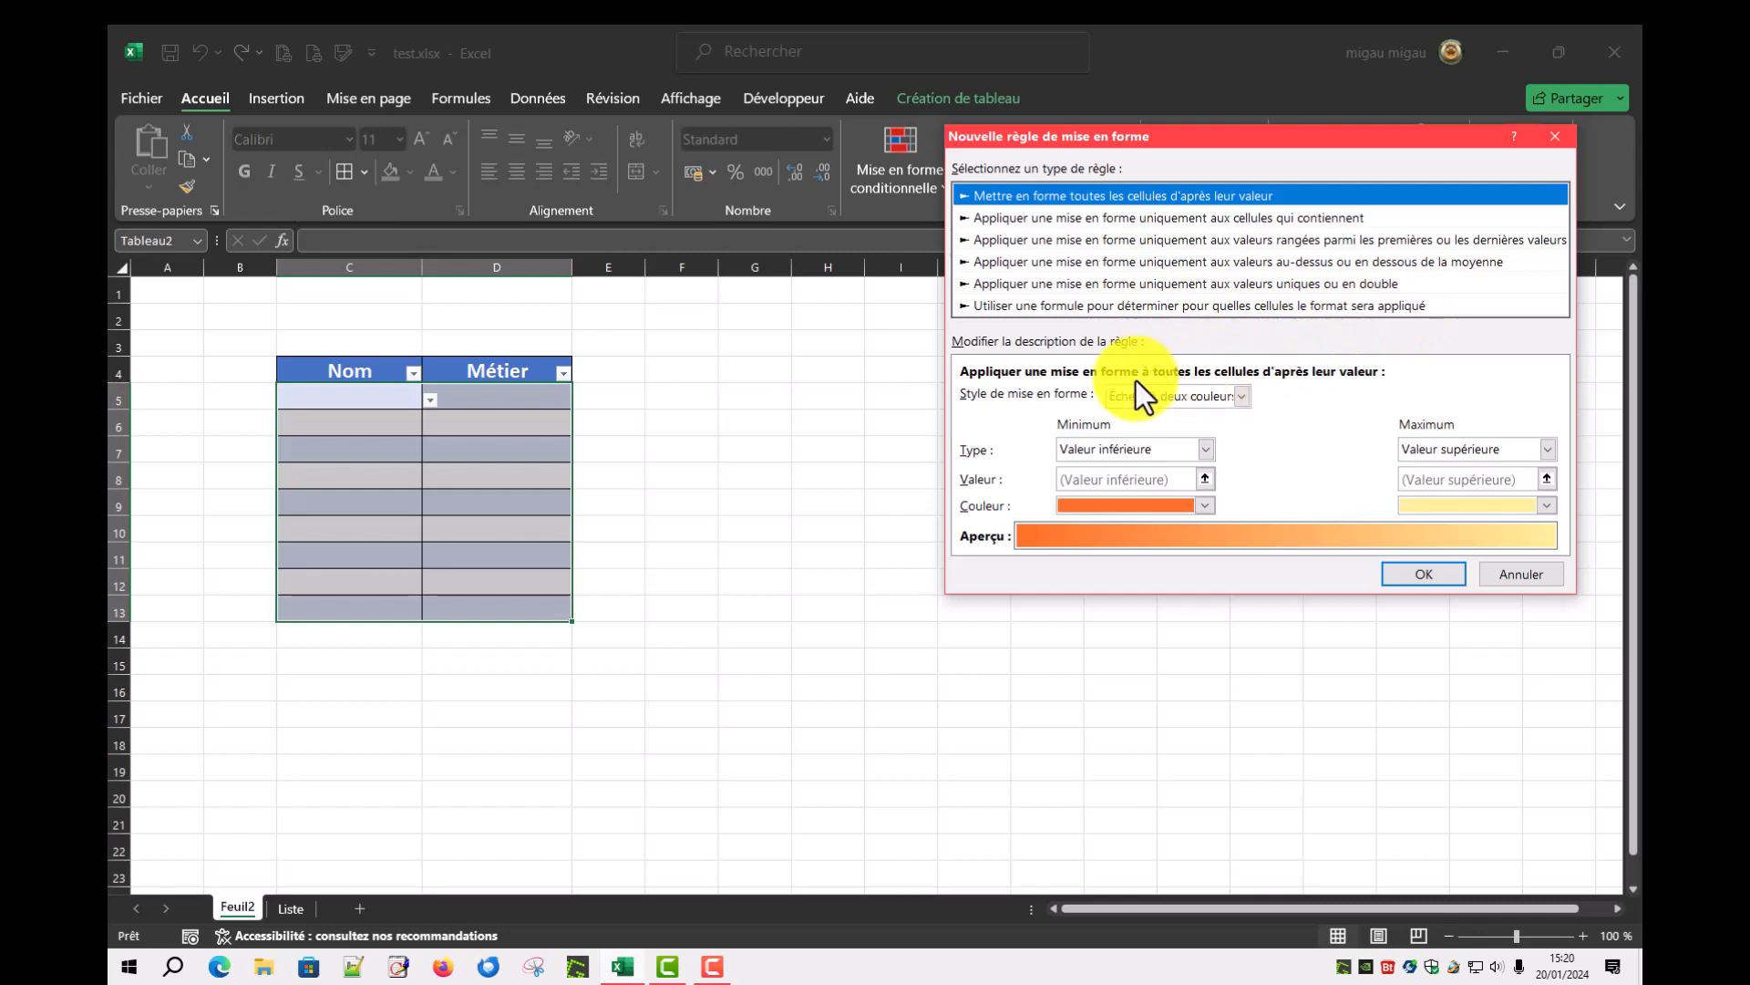
pyautogui.click(1092, 305)
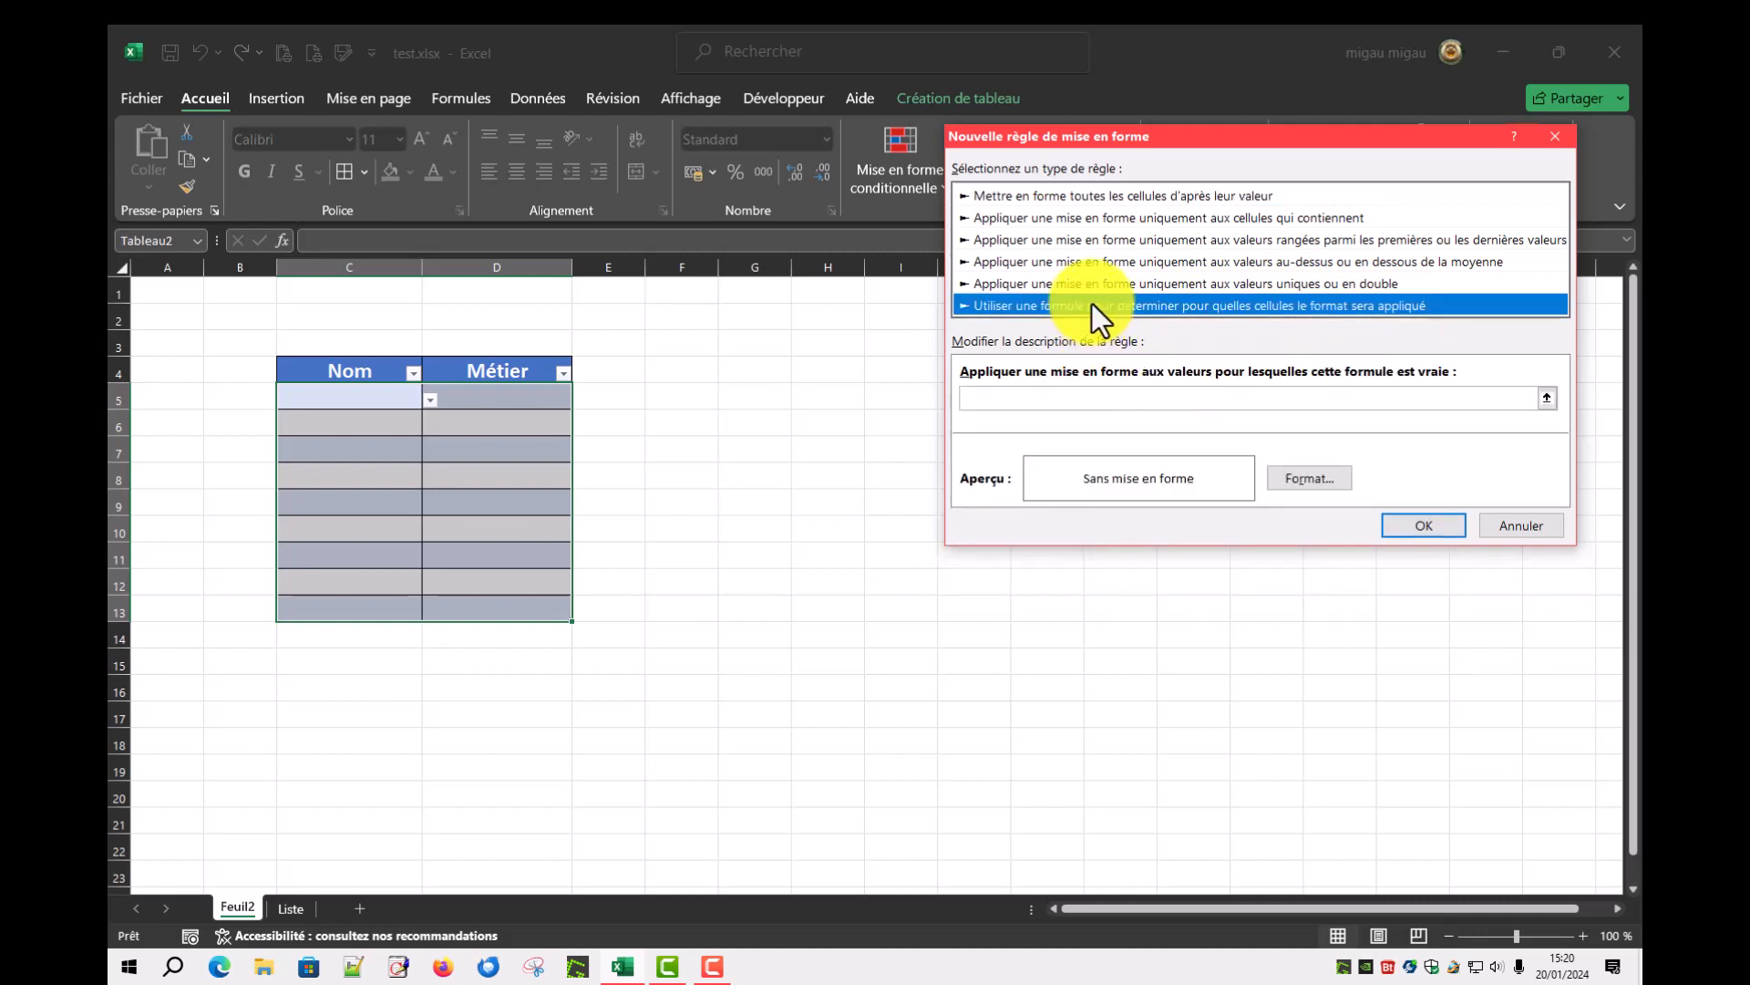
# Enter the rule formula =NB.SI($C$5:$D$13;C5)>1, with an absolute table range and a relative C5 reference.
pyautogui.click(991, 399)
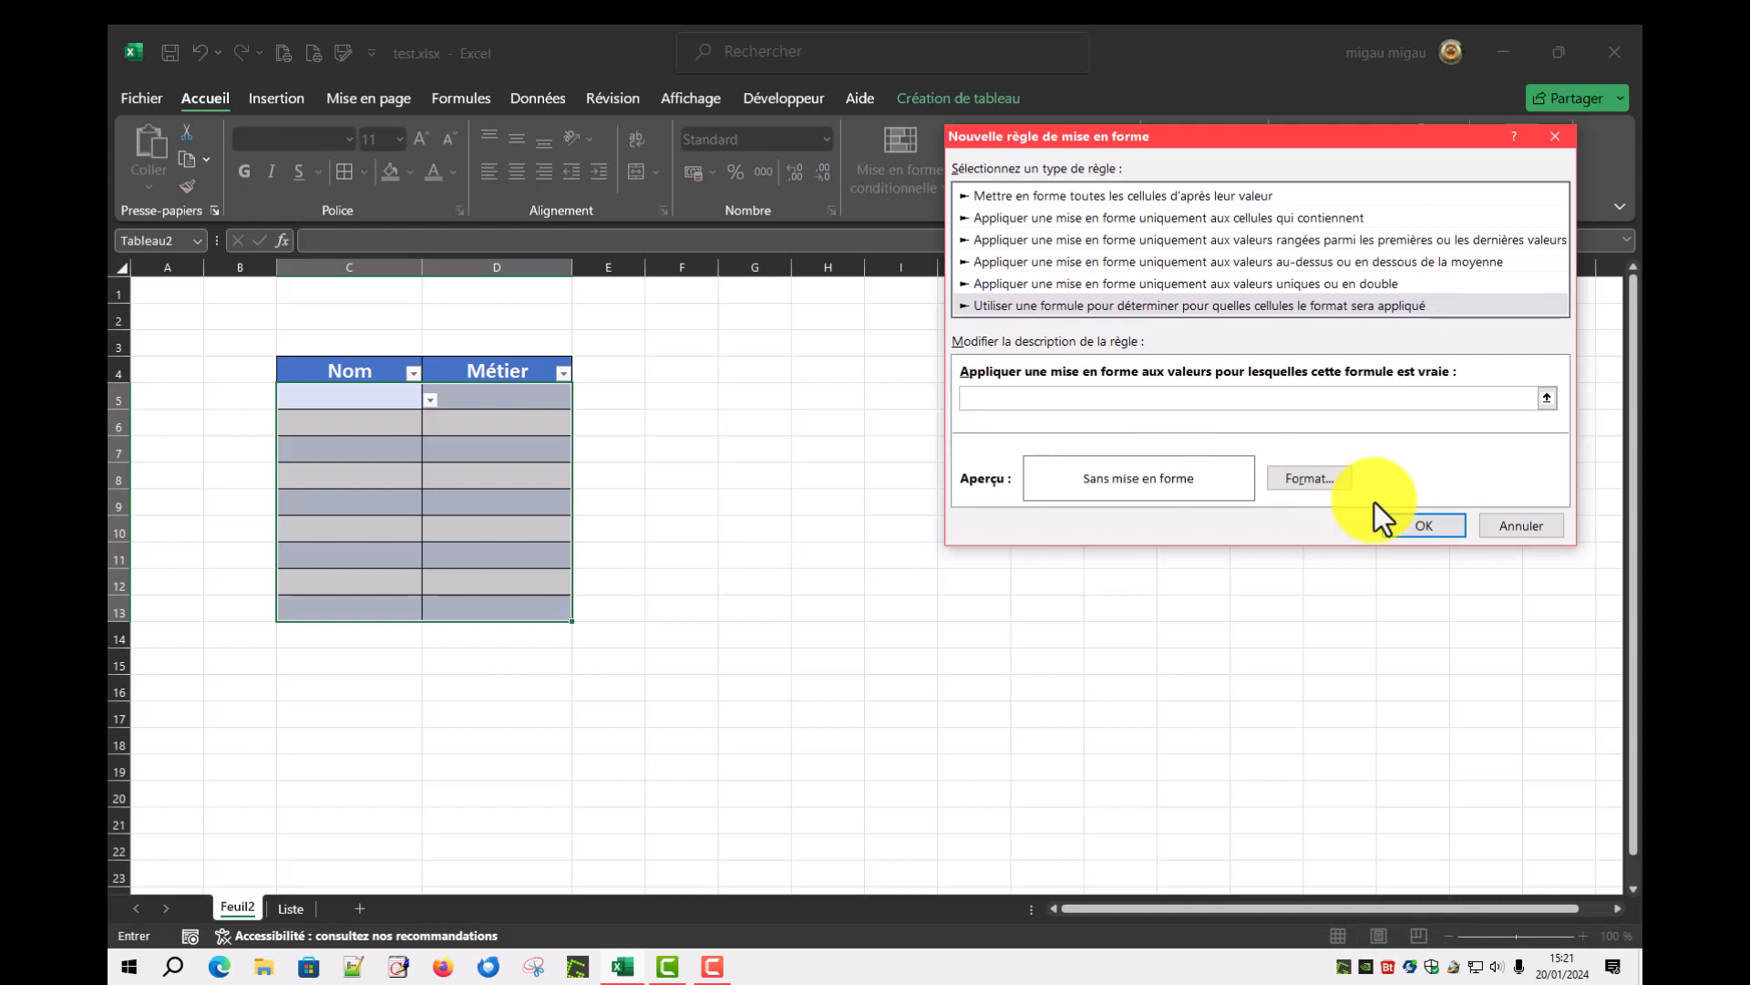
pyautogui.write('=NB.SI(')
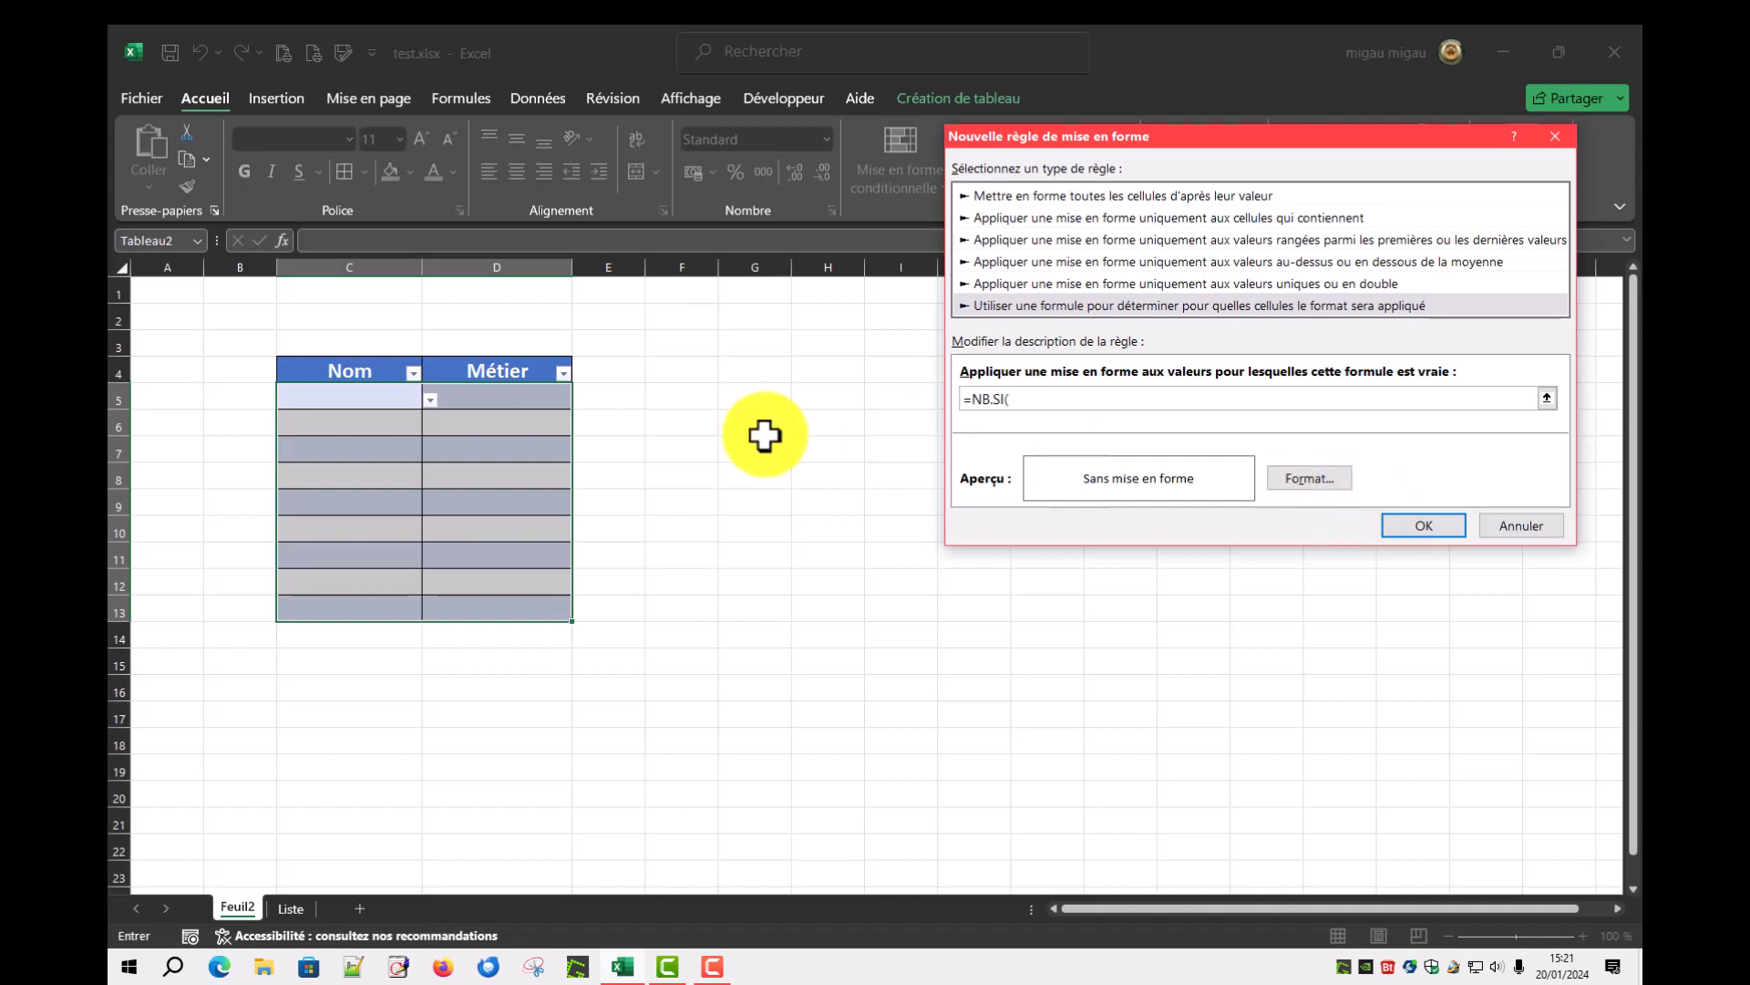
pyautogui.moveTo(344, 391); pyautogui.dragTo(513, 611)
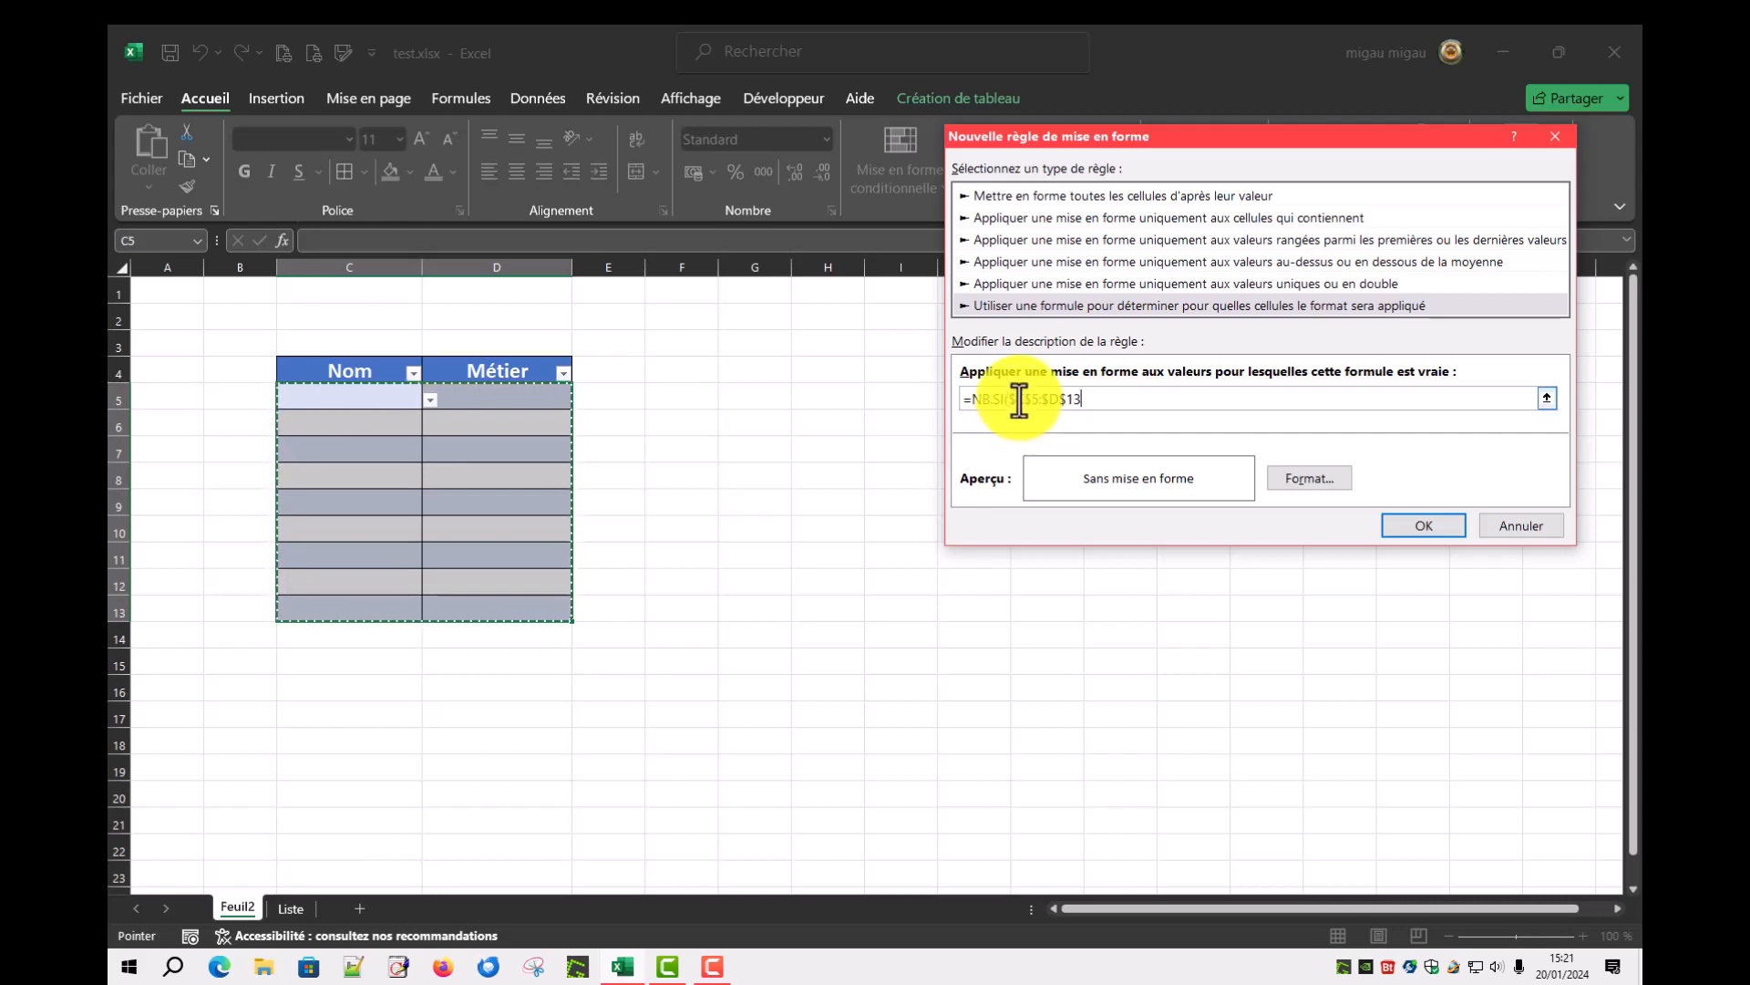
pyautogui.click(1088, 399)
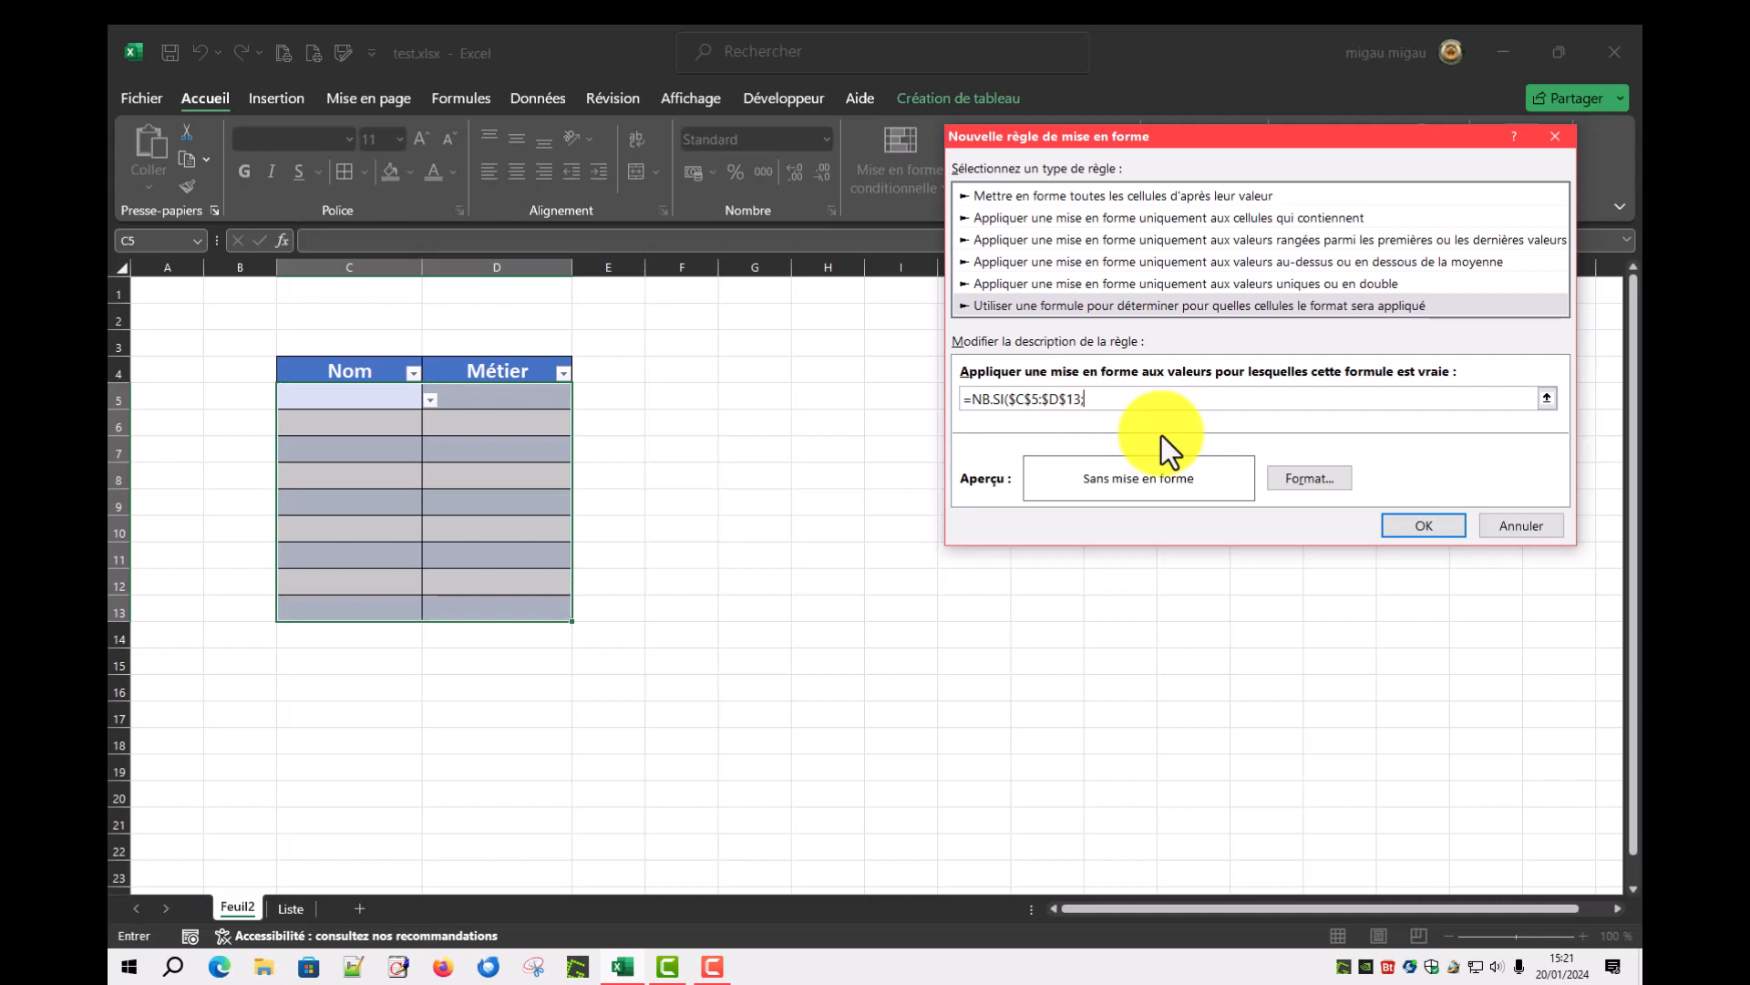
pyautogui.click(371, 398)
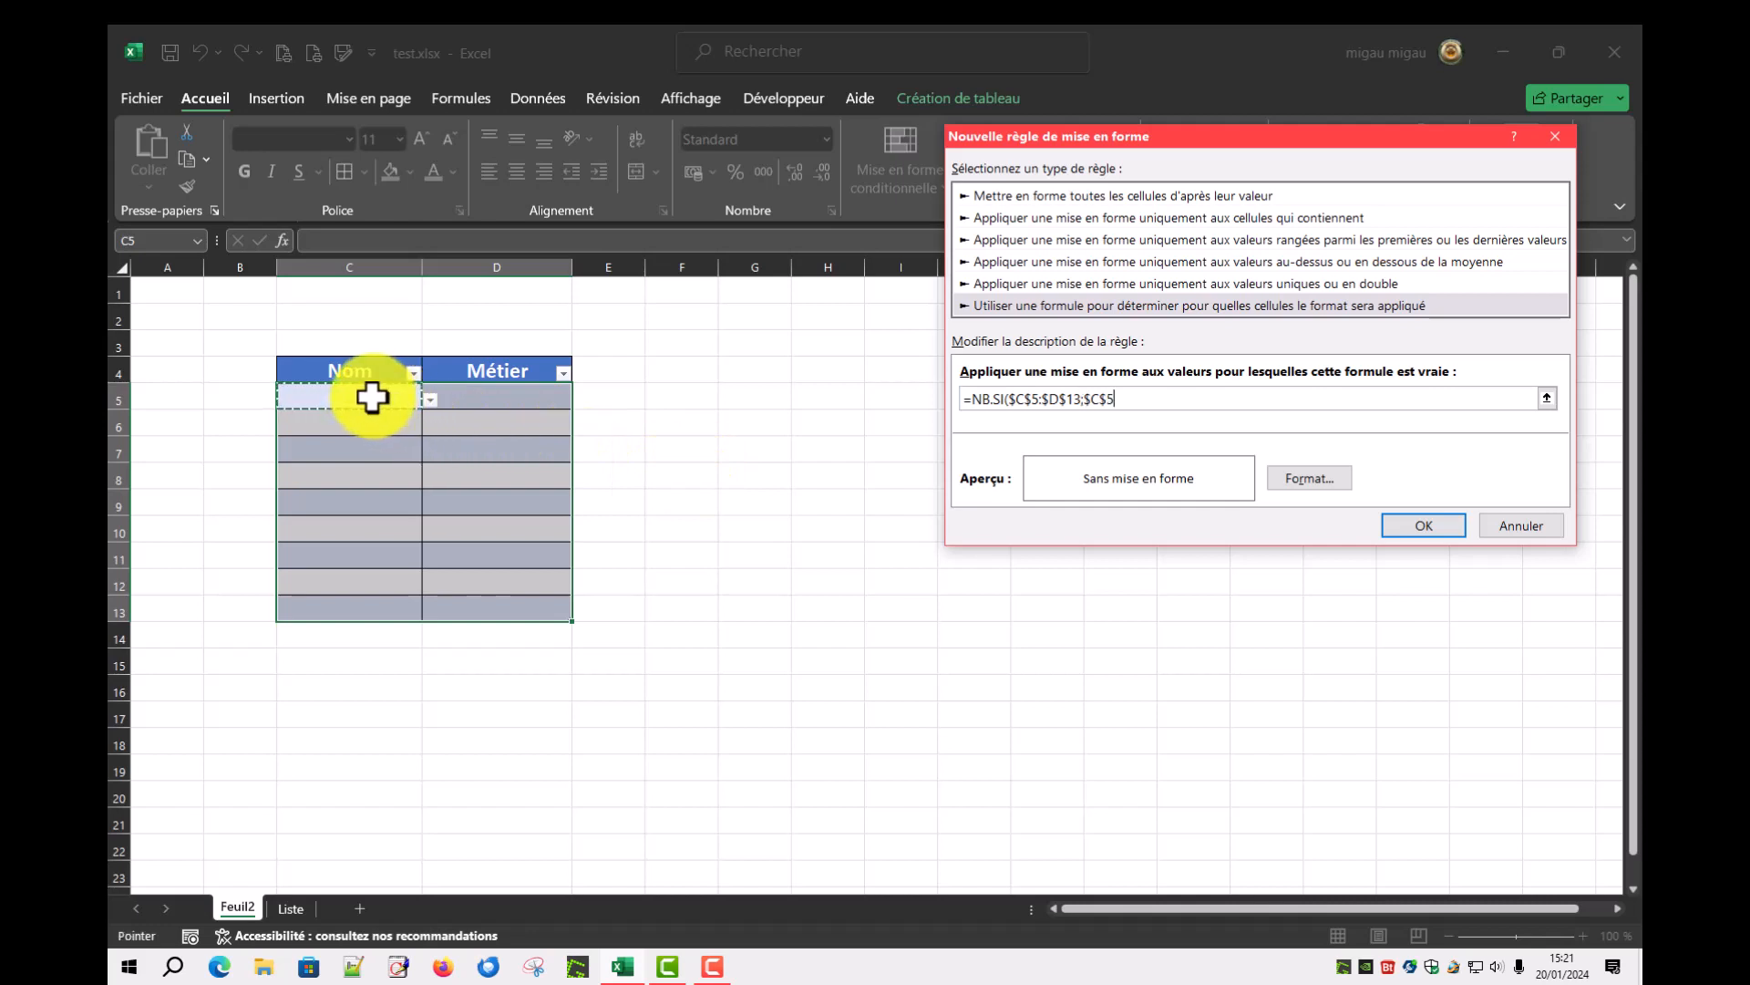
pyautogui.click(1086, 402)
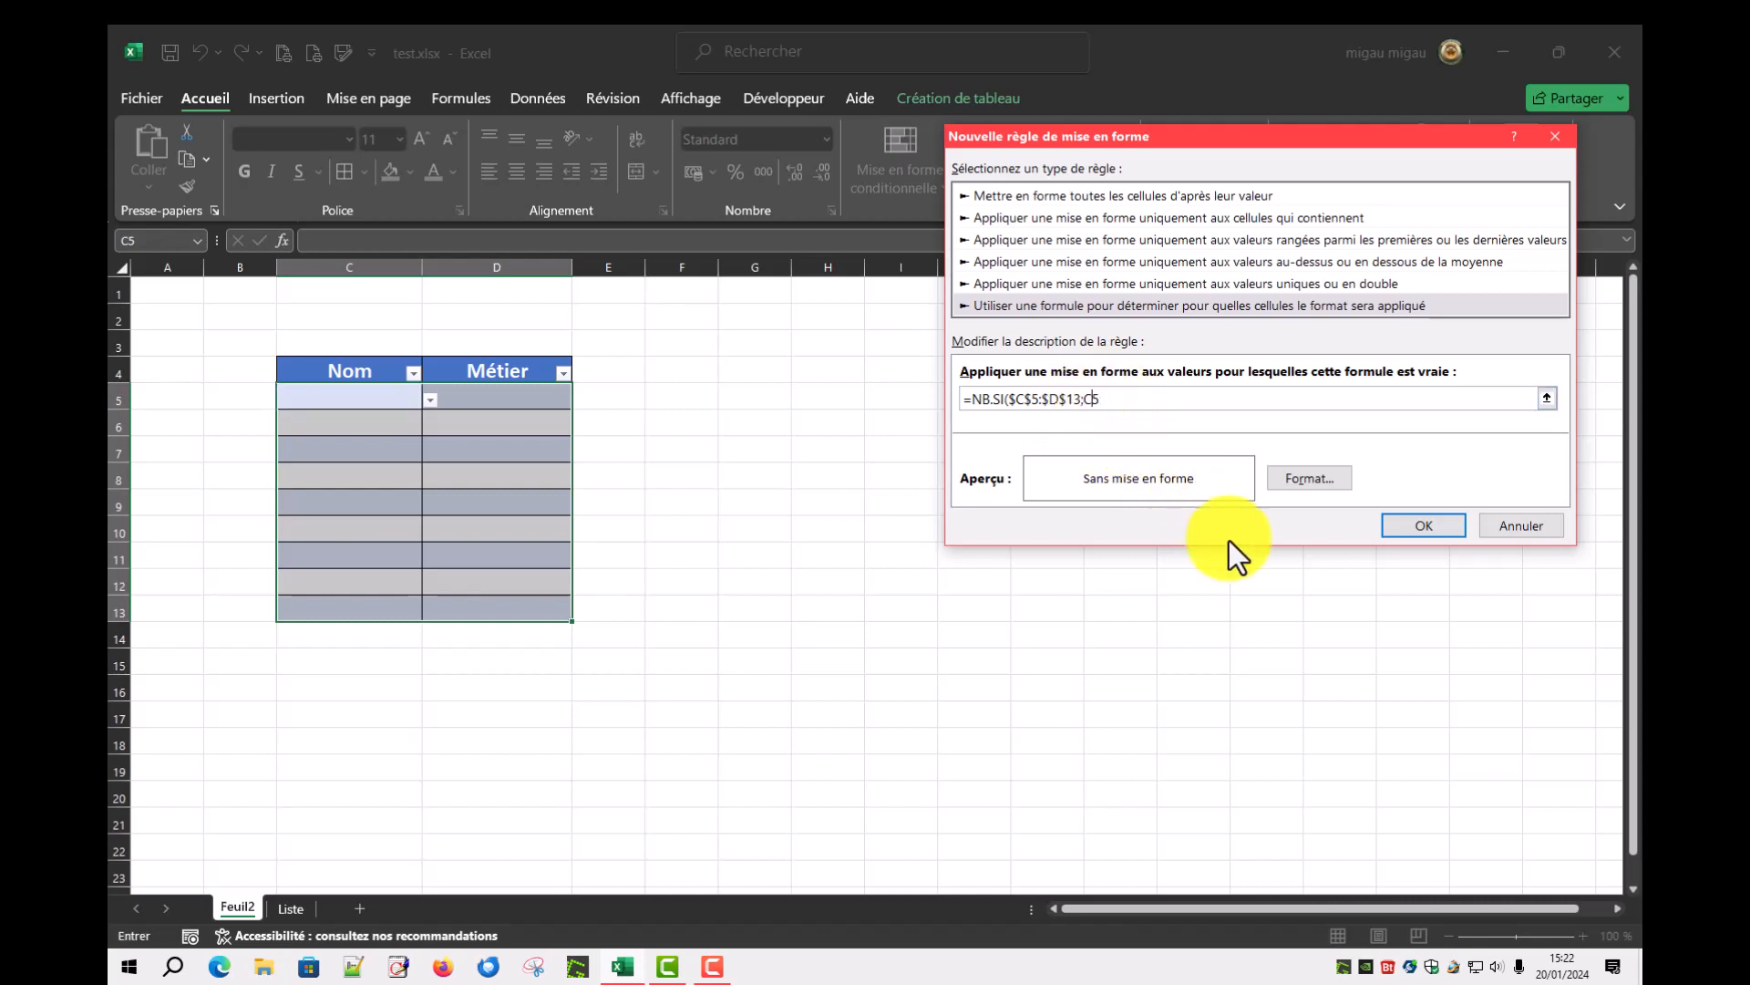
pyautogui.click(1106, 398)
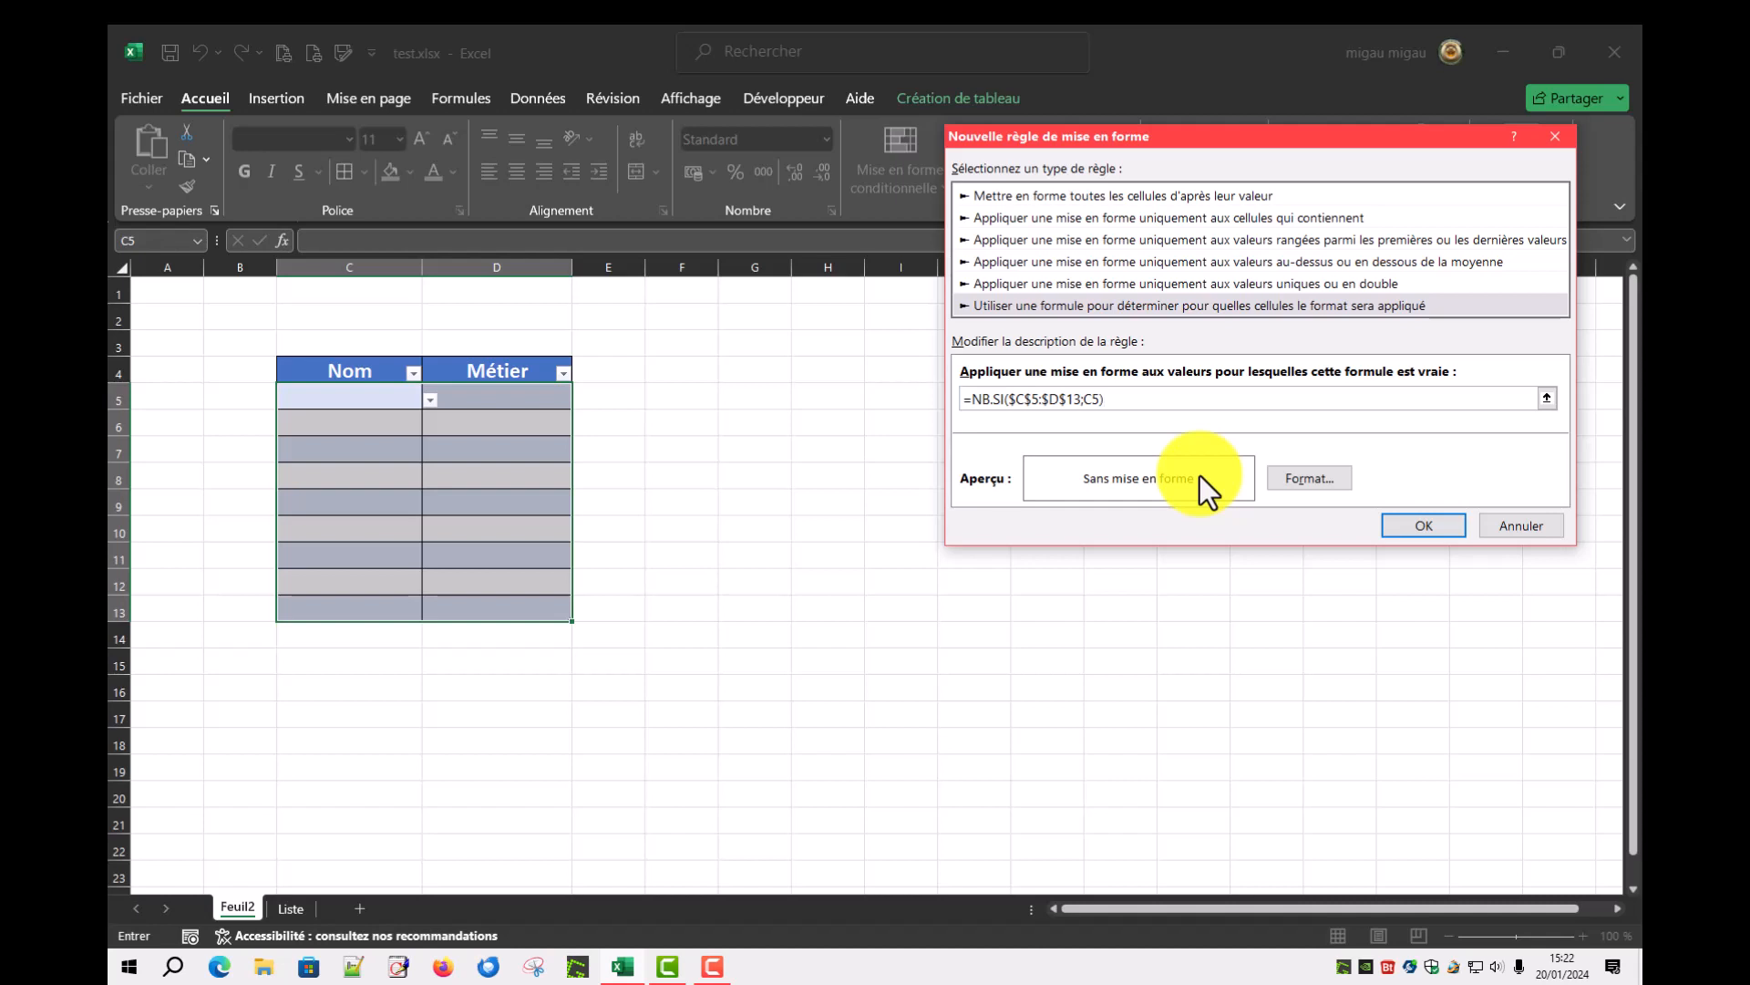
pyautogui.write('>')
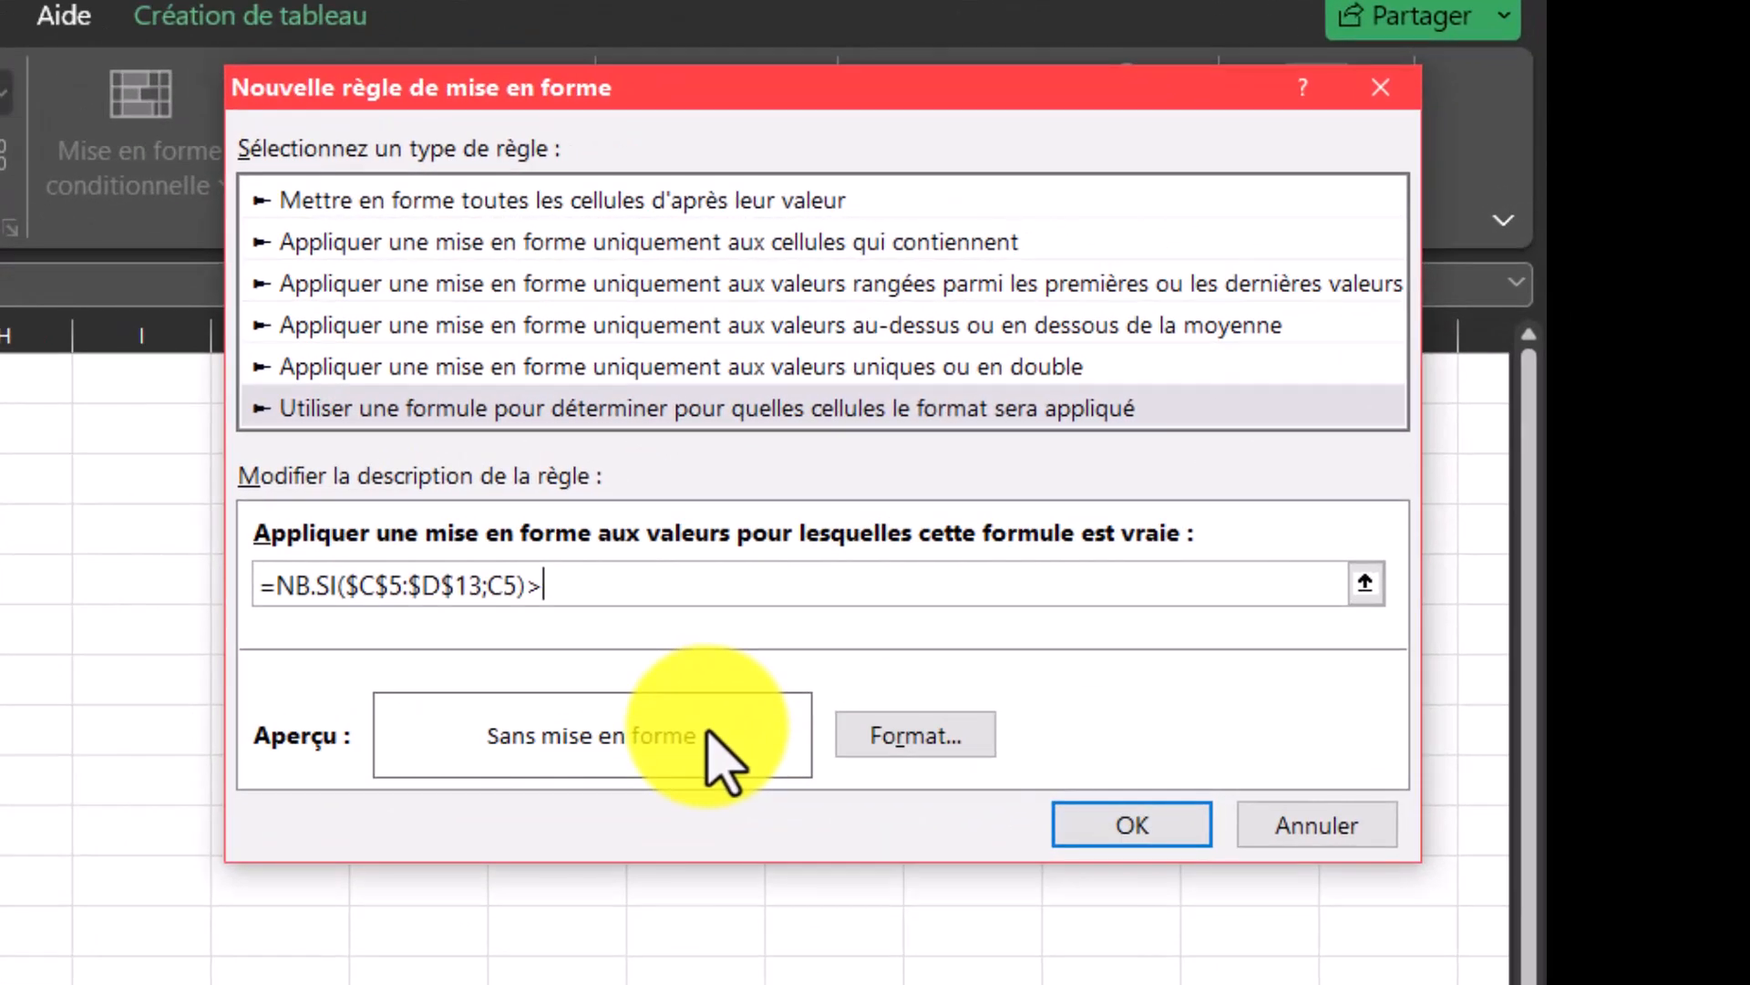
pyautogui.write('1')
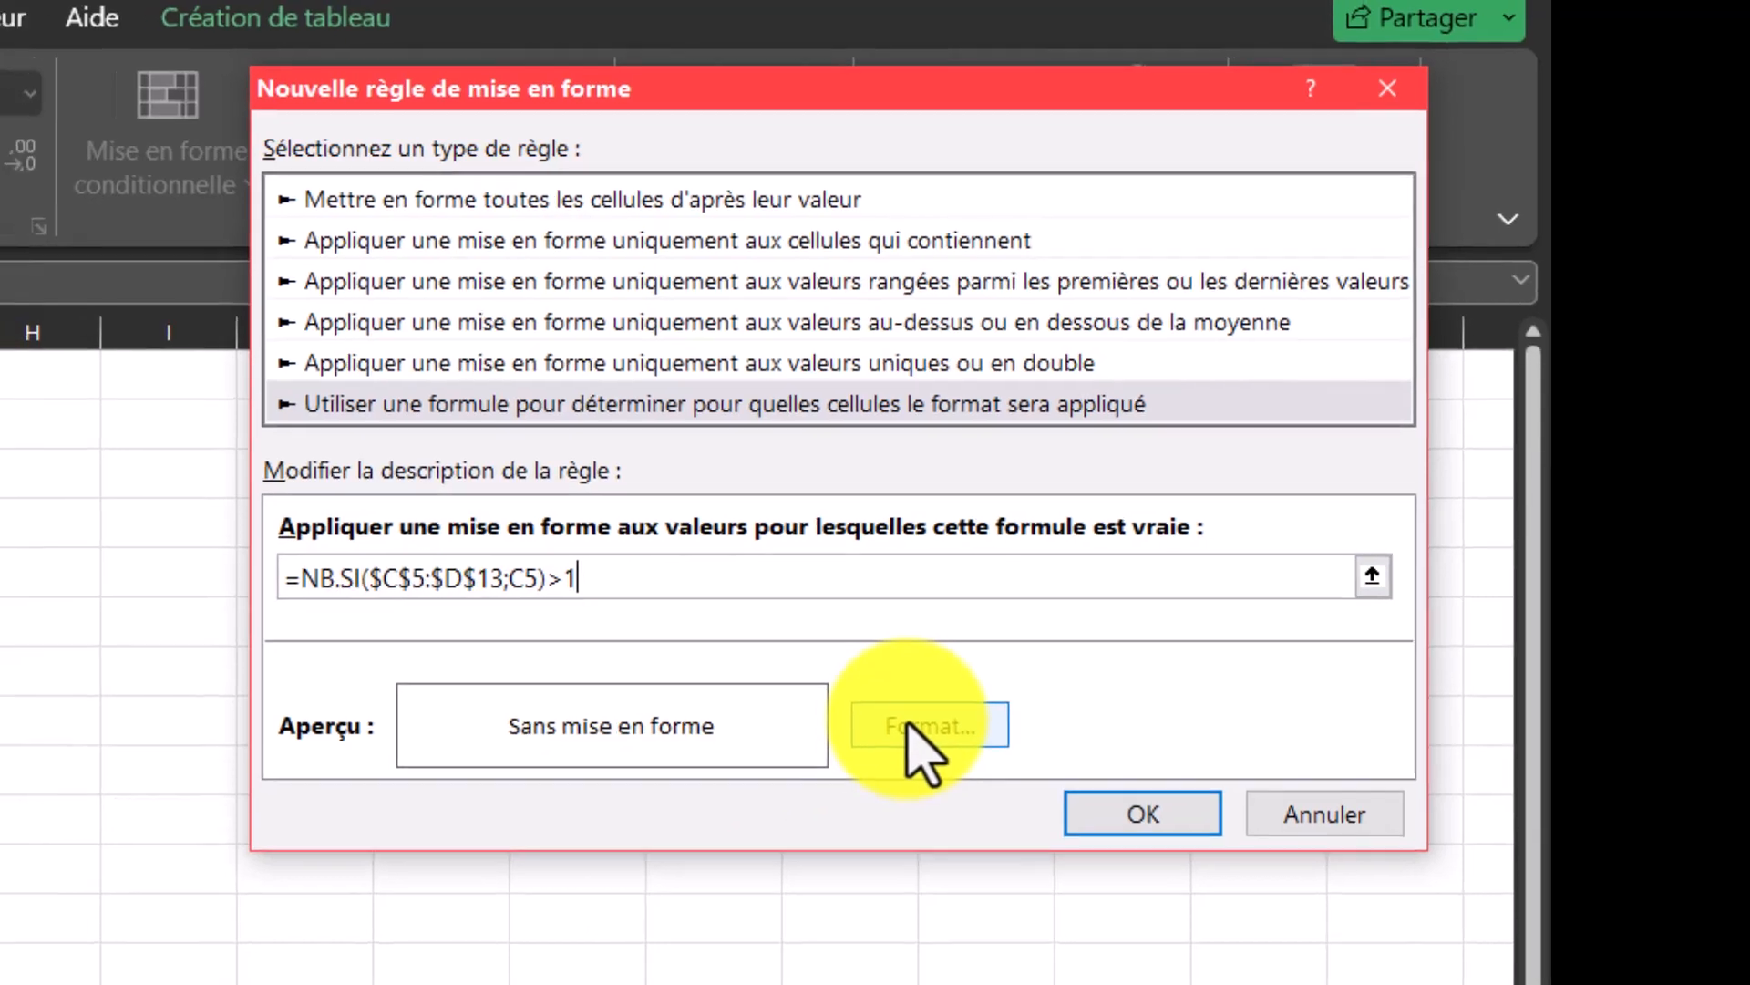
# Give the duplicate rule a light green fill and apply it to the table.
pyautogui.click(898, 736)
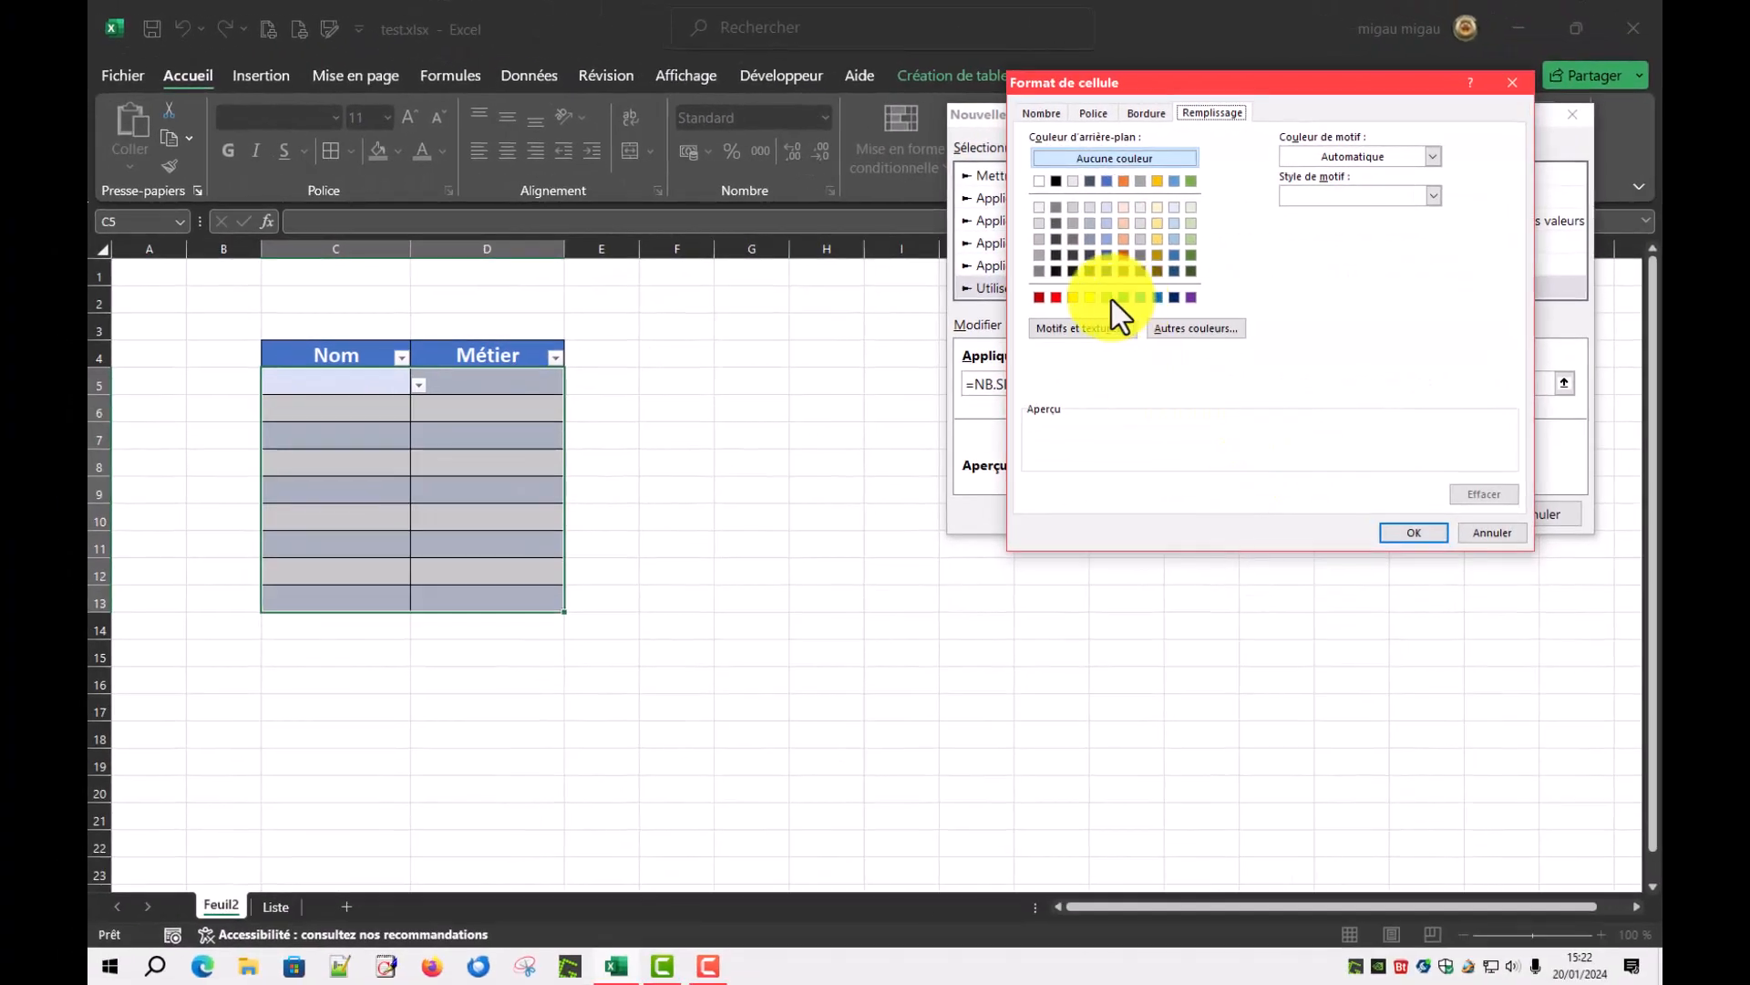
pyautogui.click(1106, 299)
pyautogui.click(1418, 534)
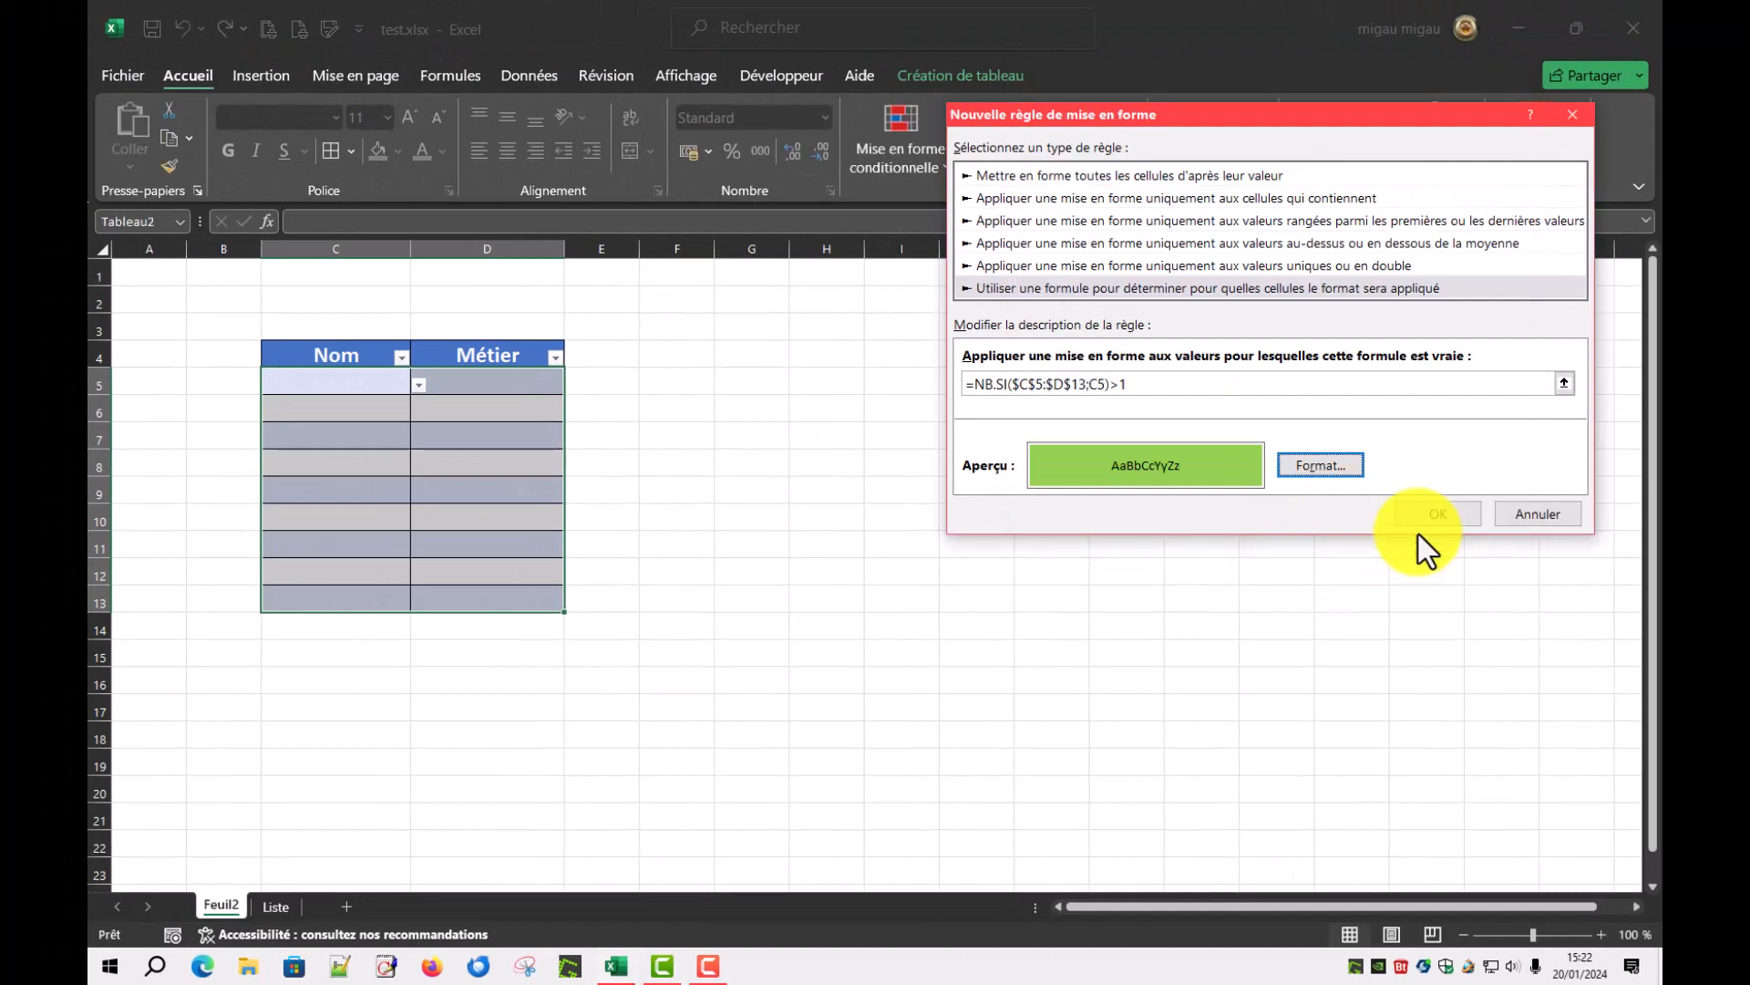
pyautogui.click(1442, 516)
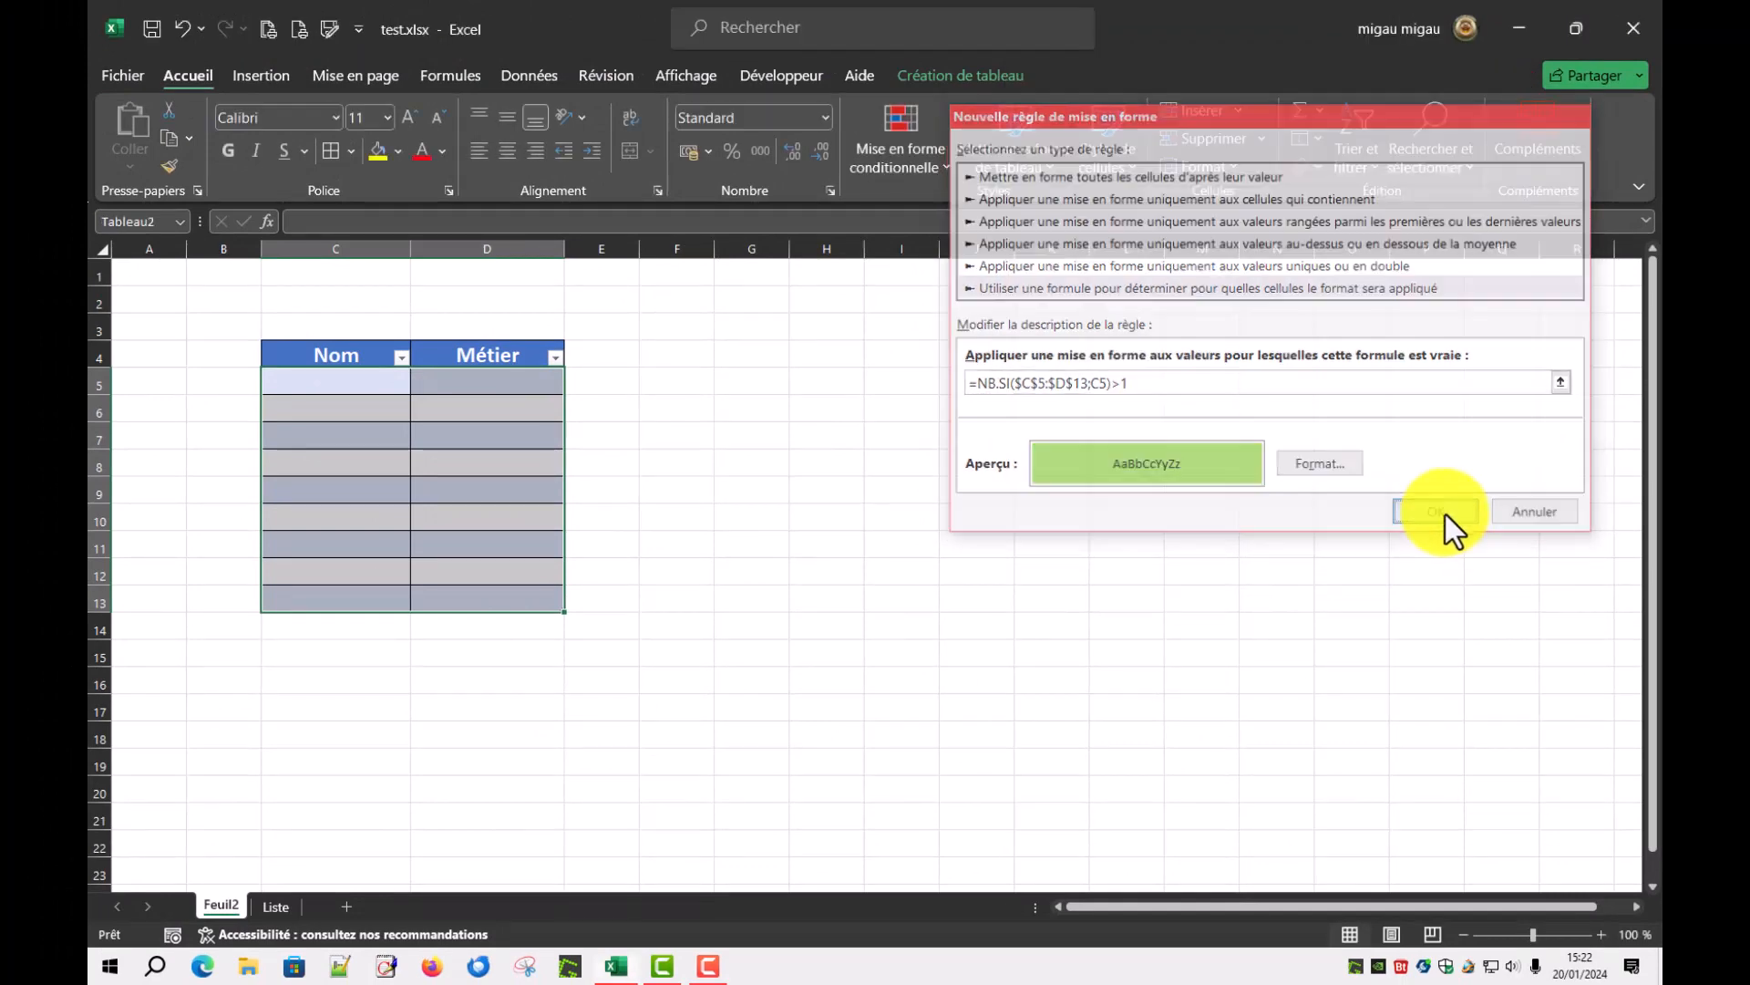
# Fill row 5 from the drop-down lists with the first listed name in Nom and Plombier in Métier.
pyautogui.click(342, 381)
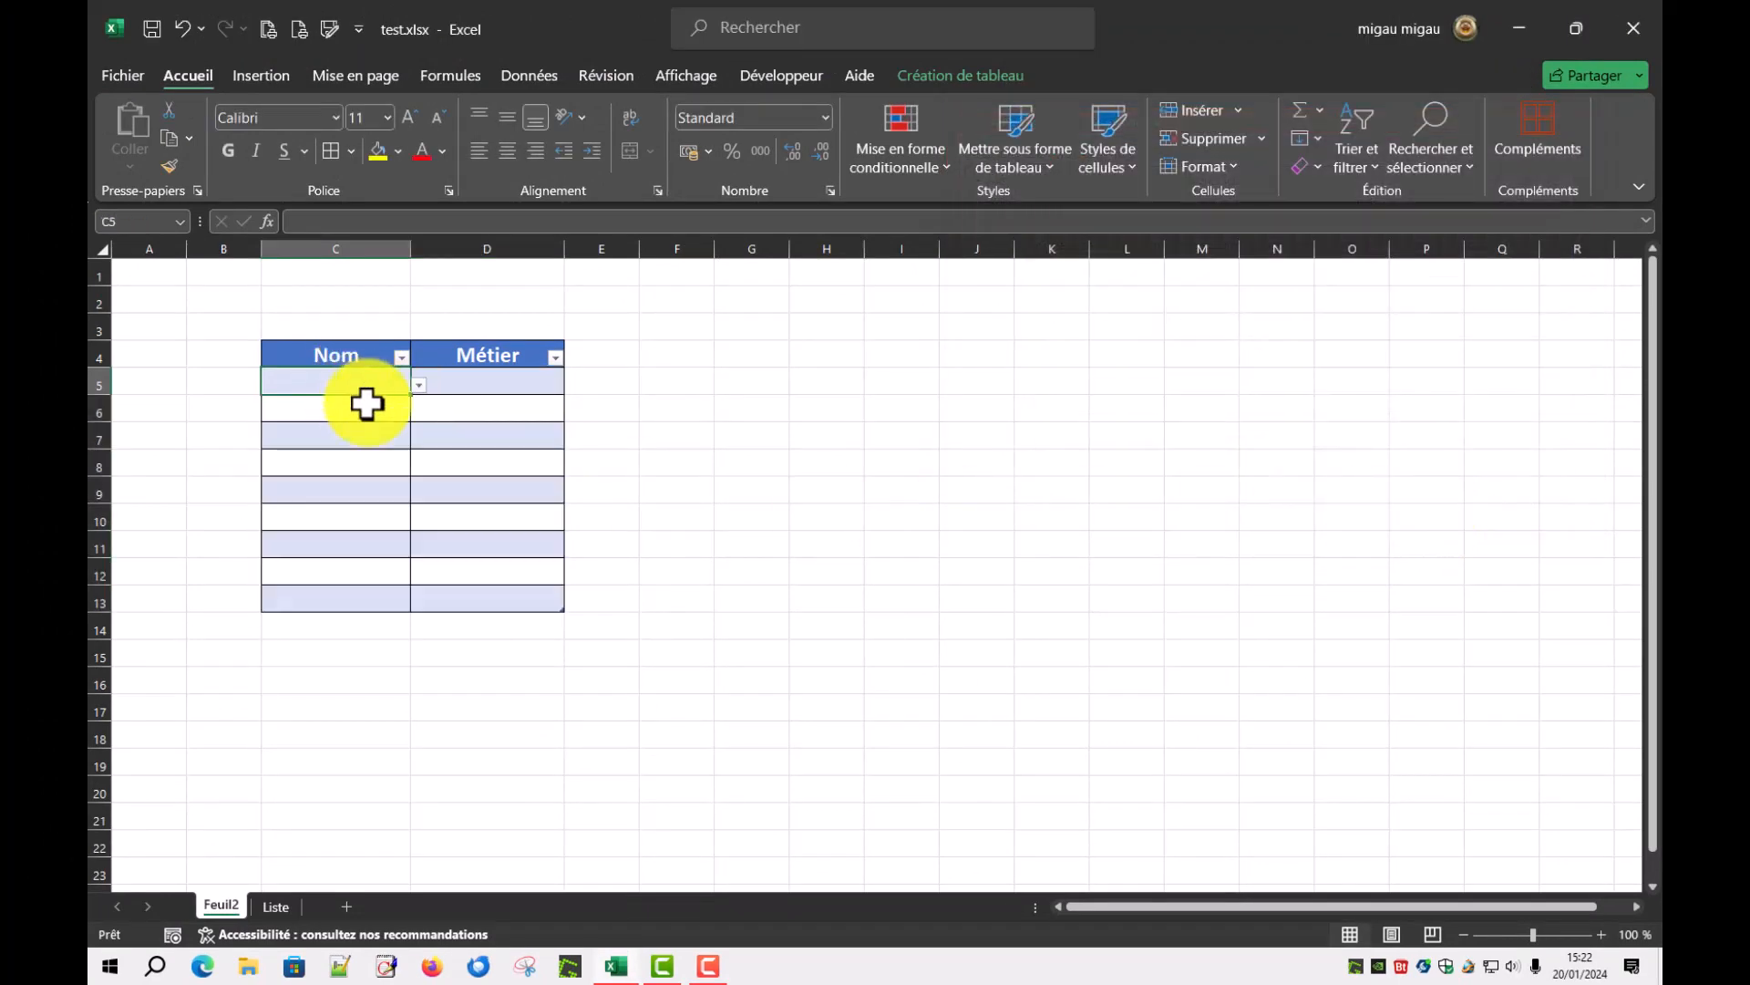
pyautogui.click(419, 385)
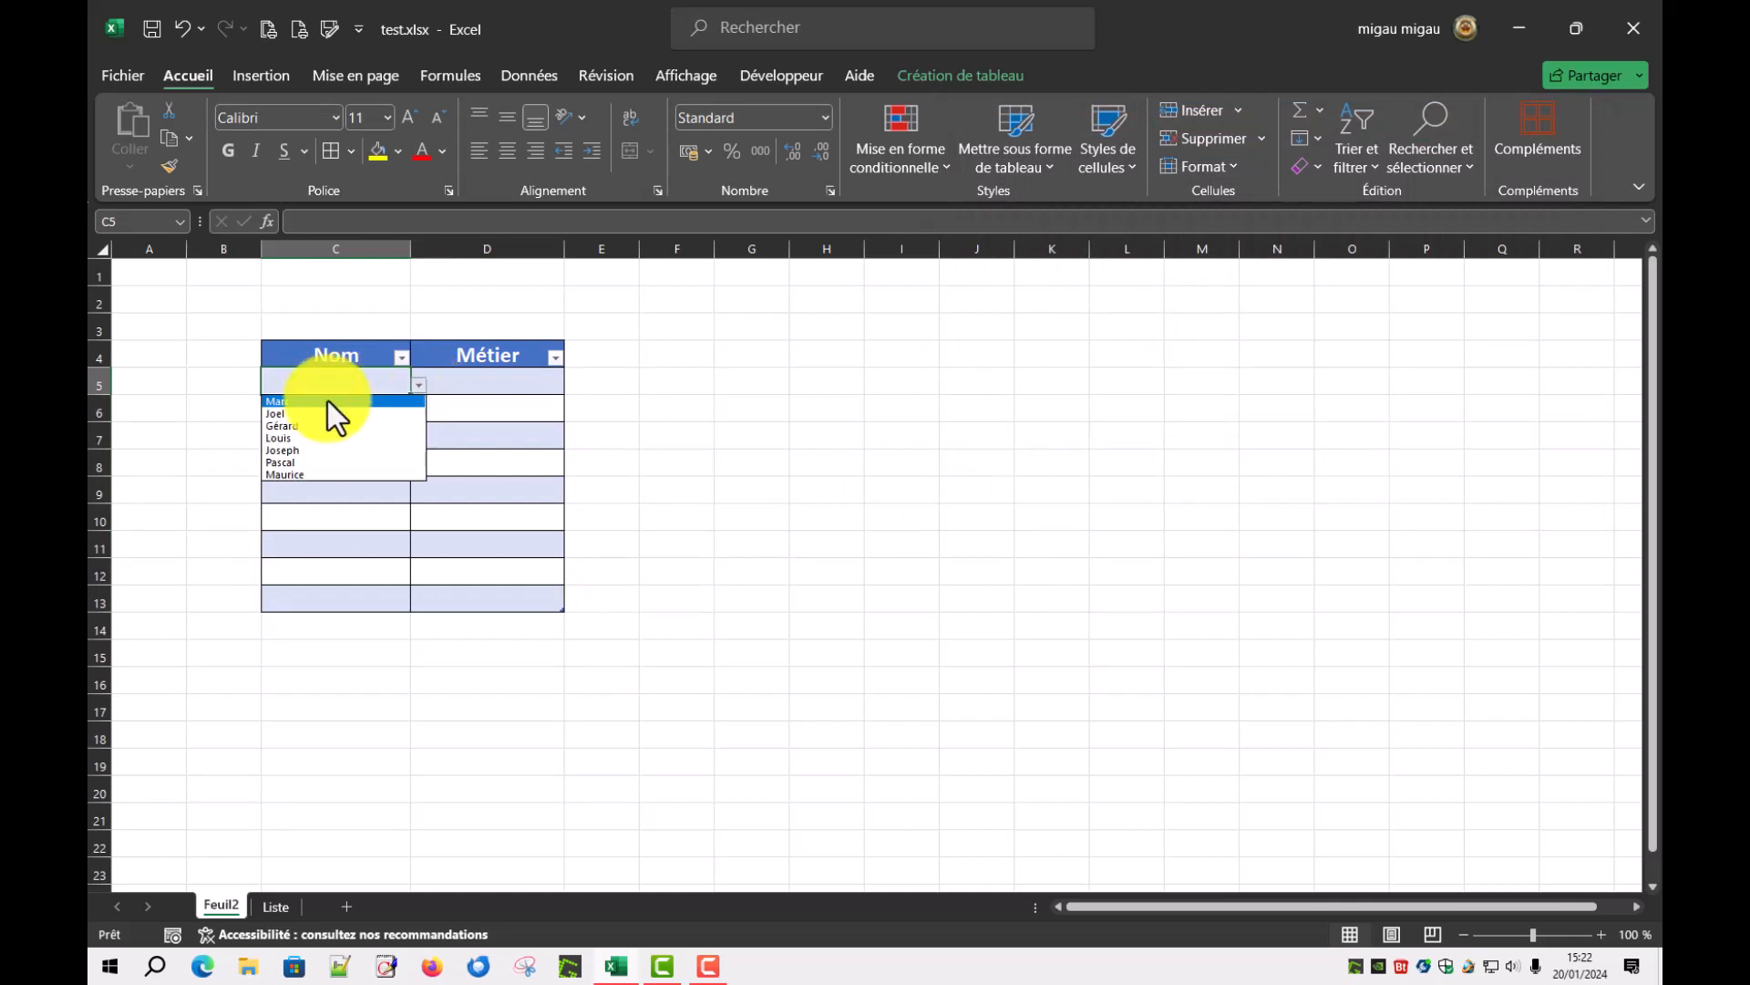
pyautogui.click(282, 405)
pyautogui.click(515, 392)
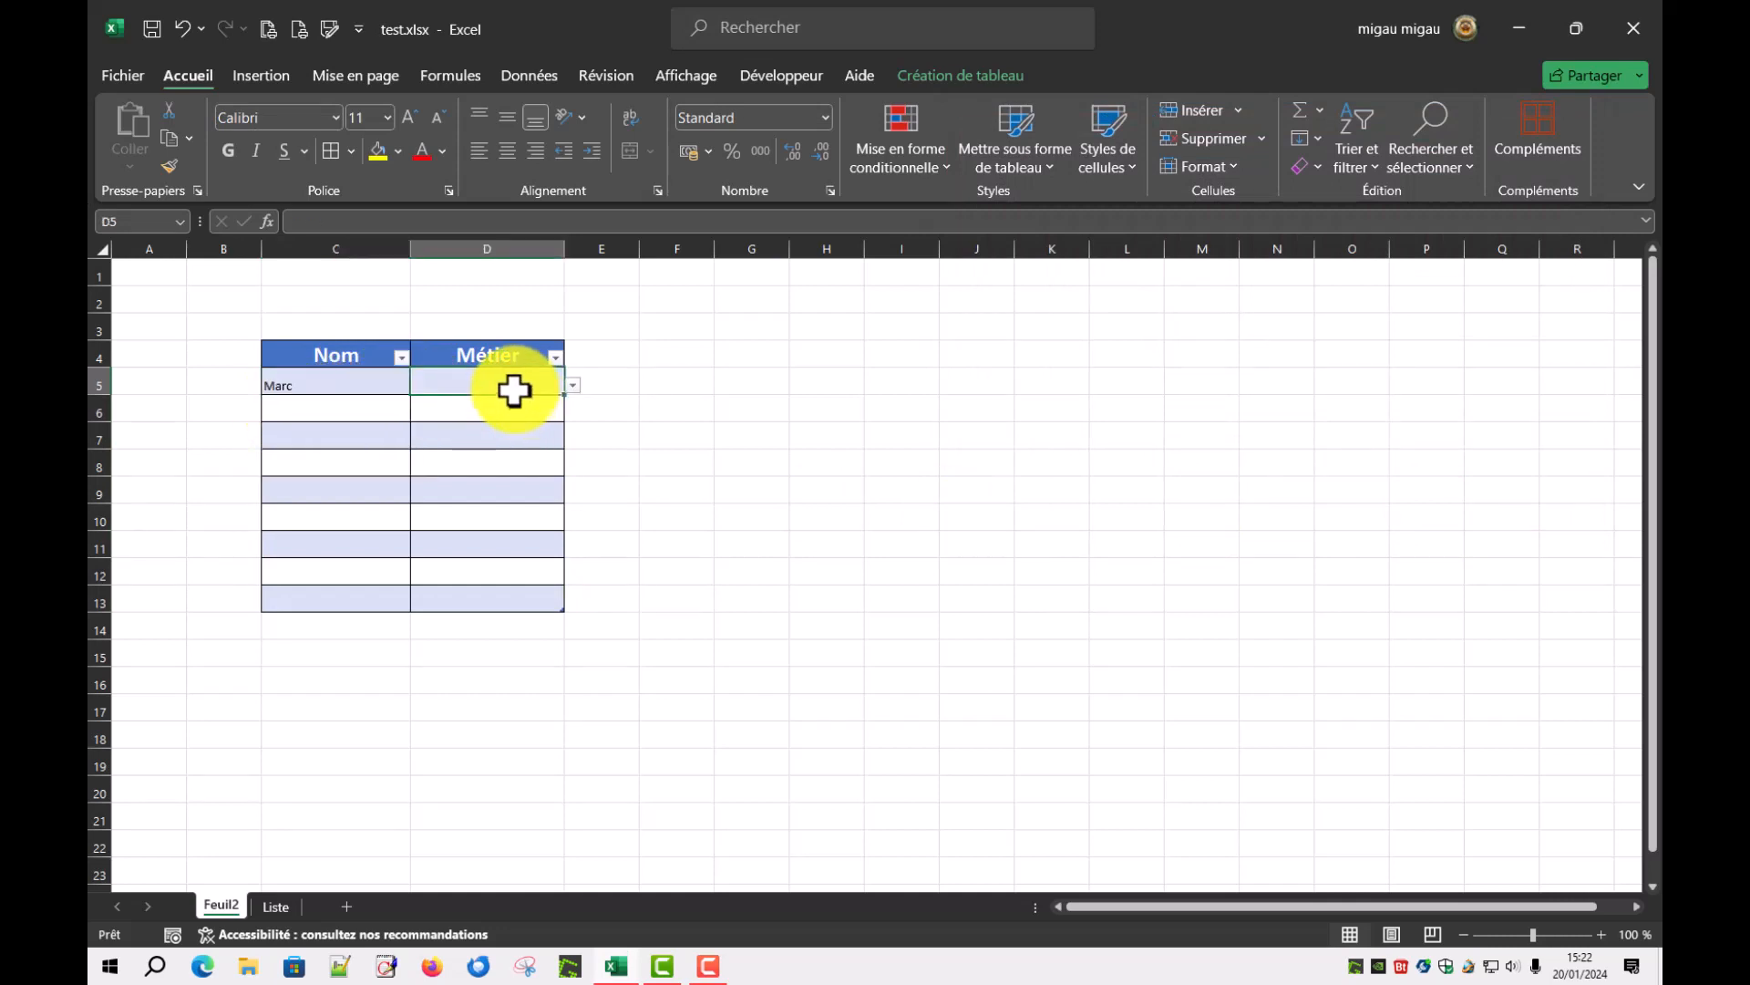
pyautogui.click(571, 387)
pyautogui.click(439, 425)
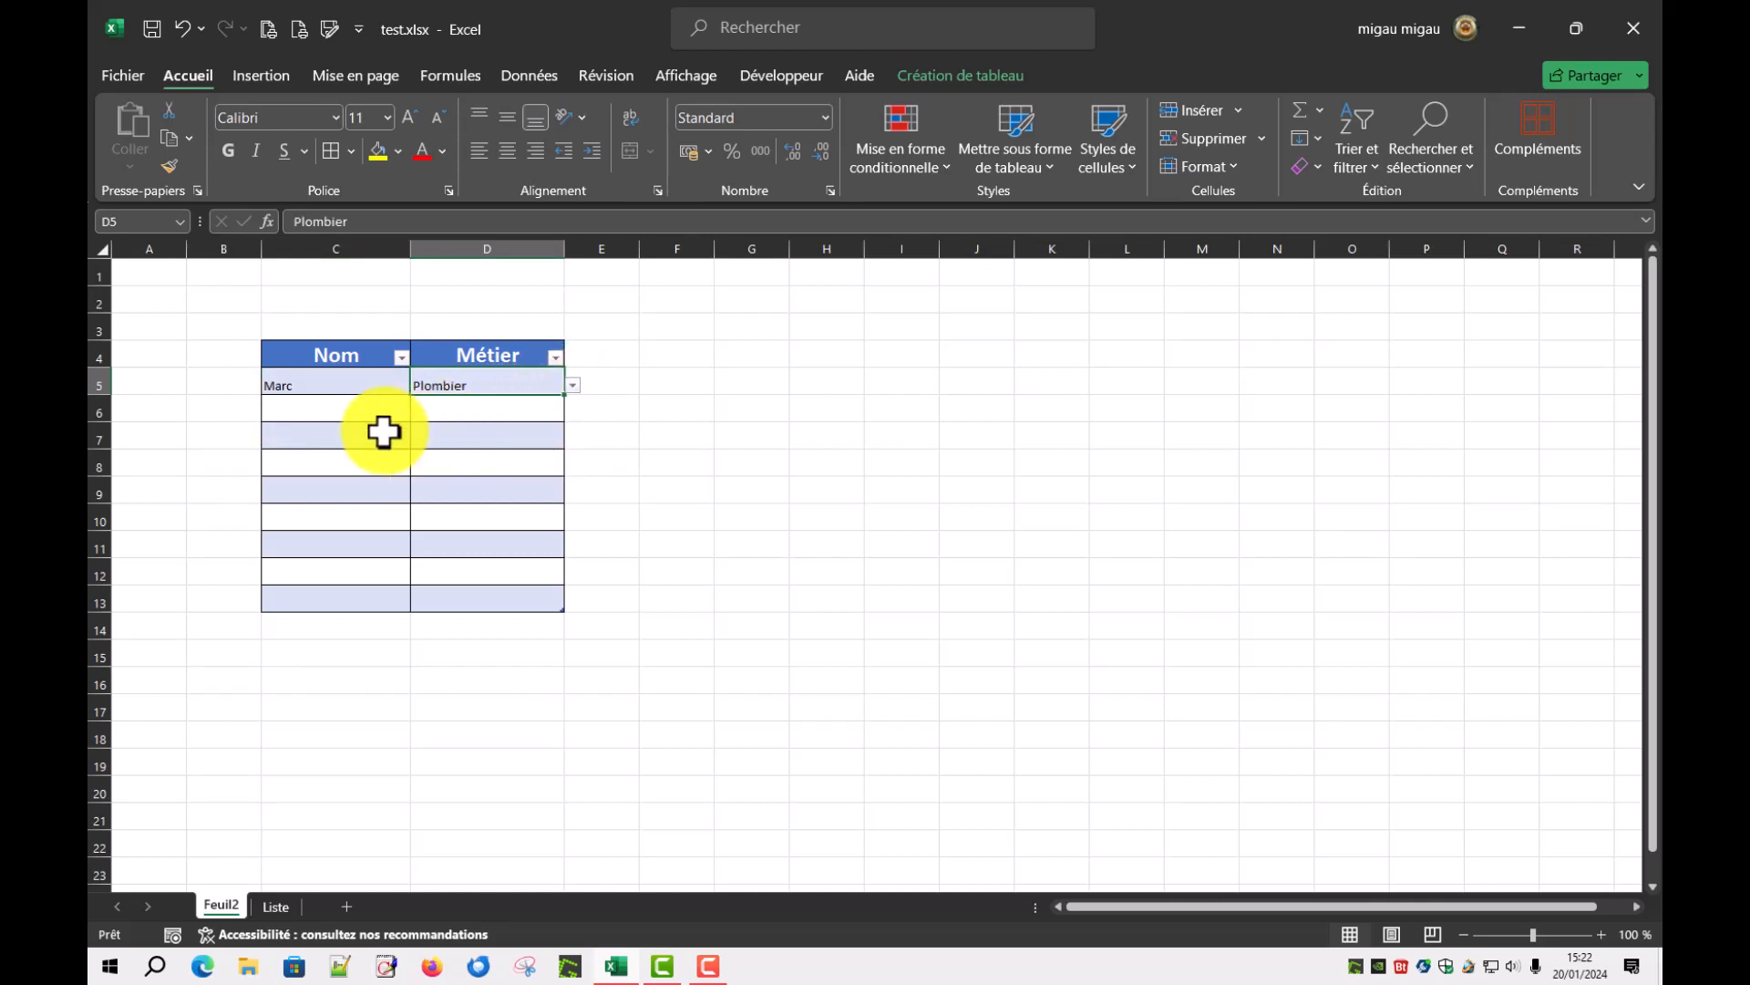
# Fill row 6 from the drop-down lists with the fifth listed name in Nom and Couvreur in Métier.
pyautogui.click(315, 407)
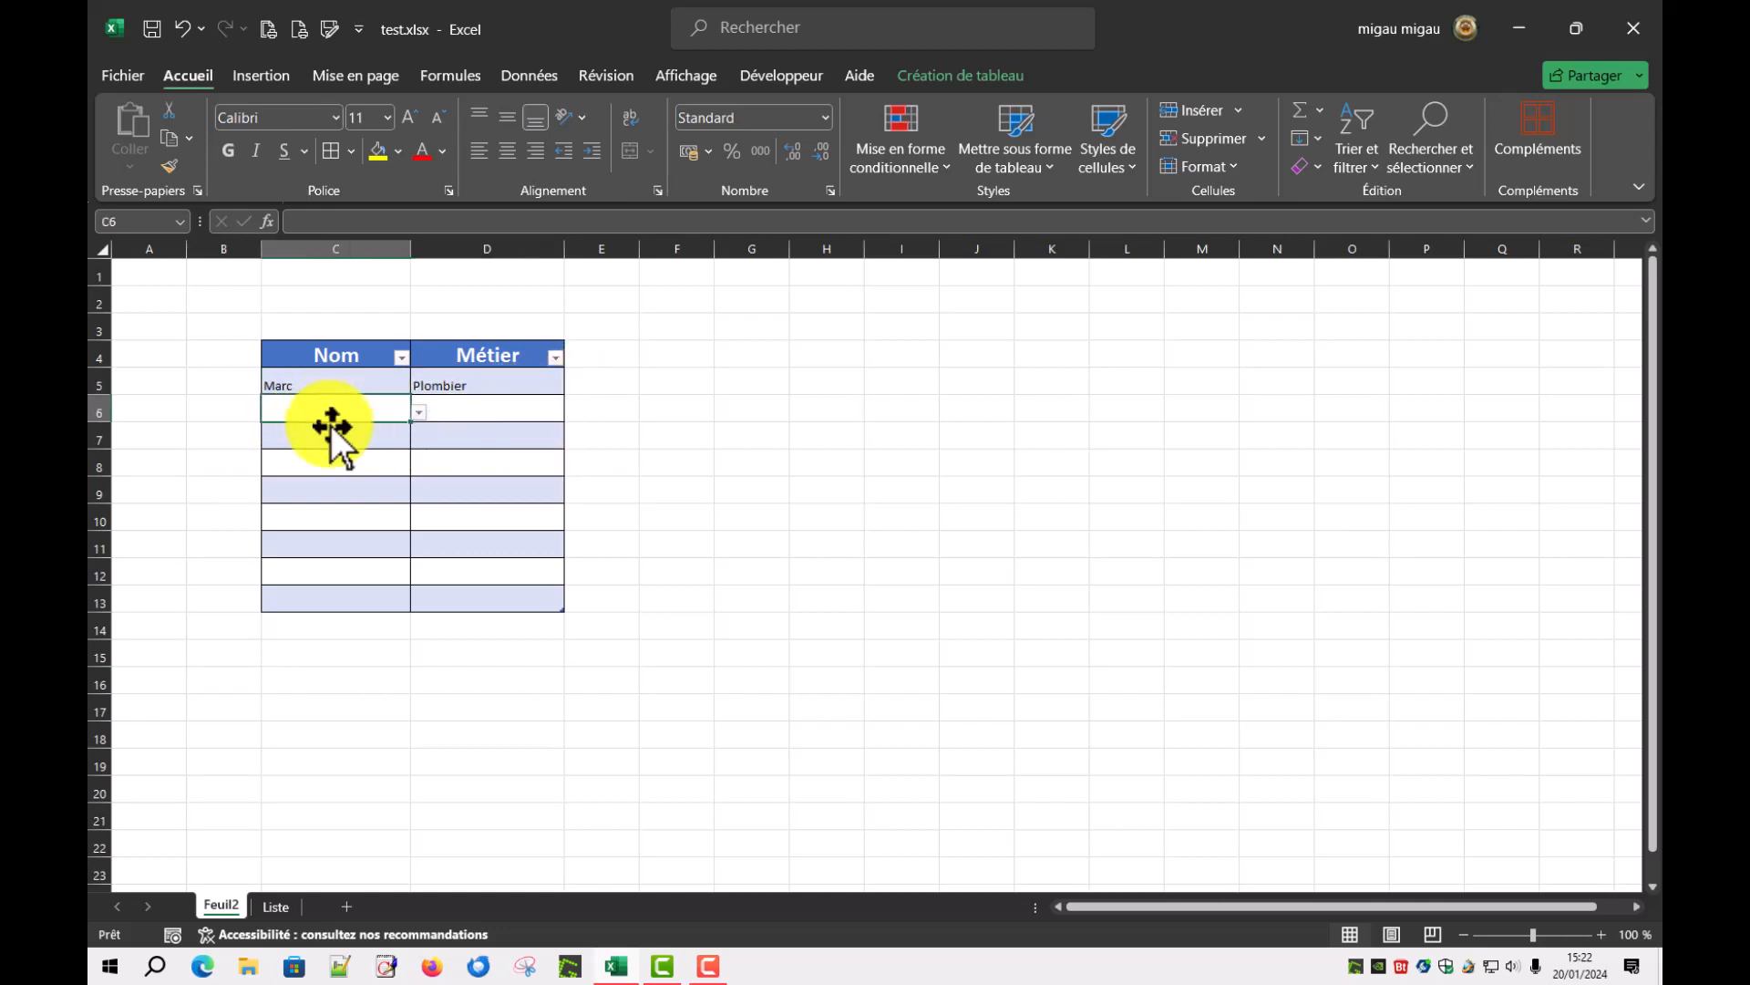
pyautogui.click(418, 412)
pyautogui.click(304, 483)
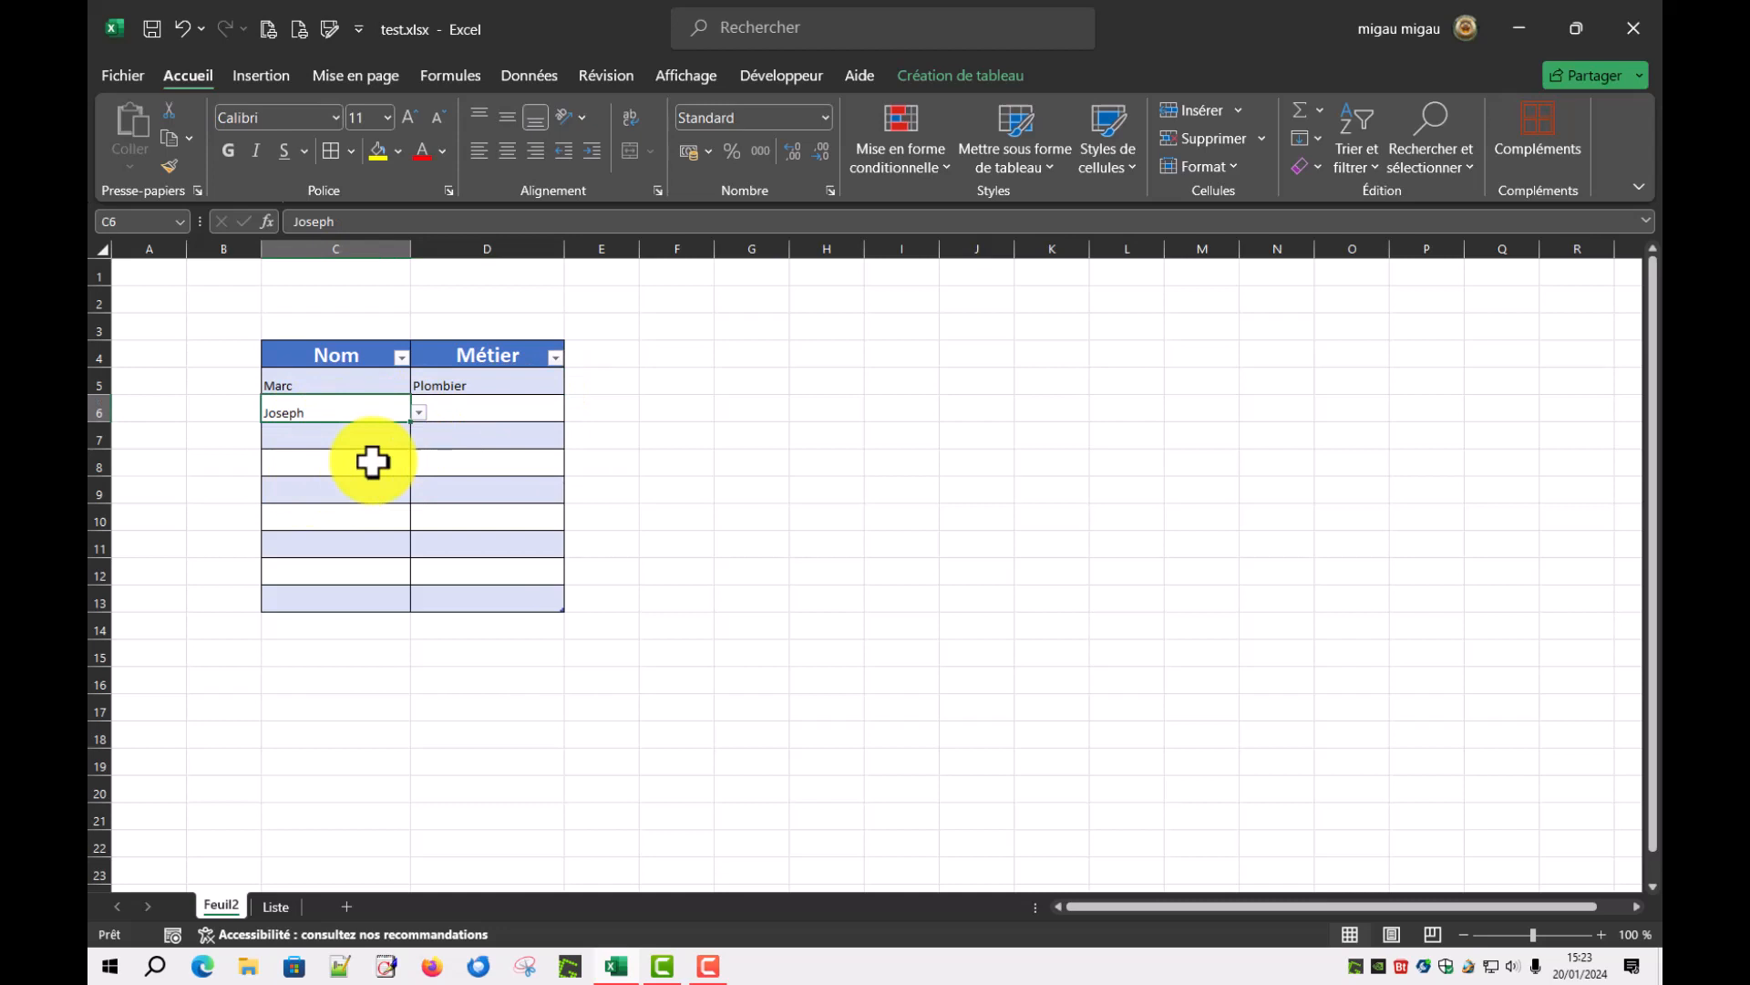
pyautogui.click(464, 416)
pyautogui.click(573, 412)
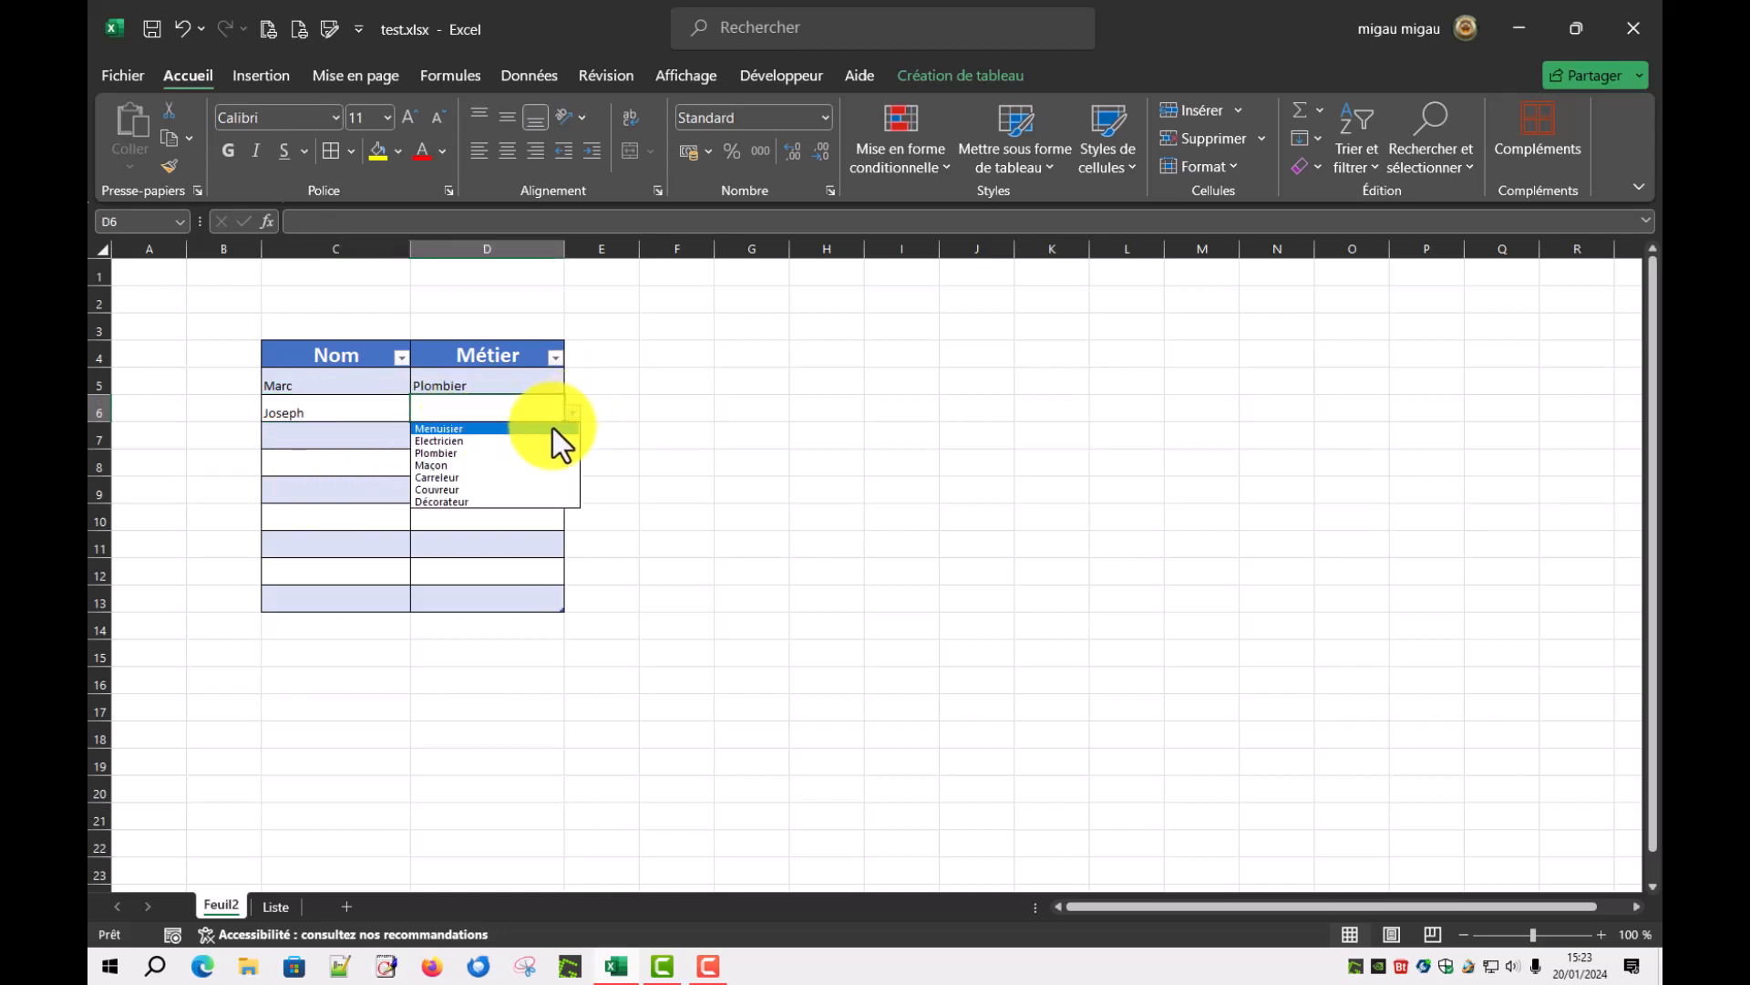
pyautogui.click(456, 487)
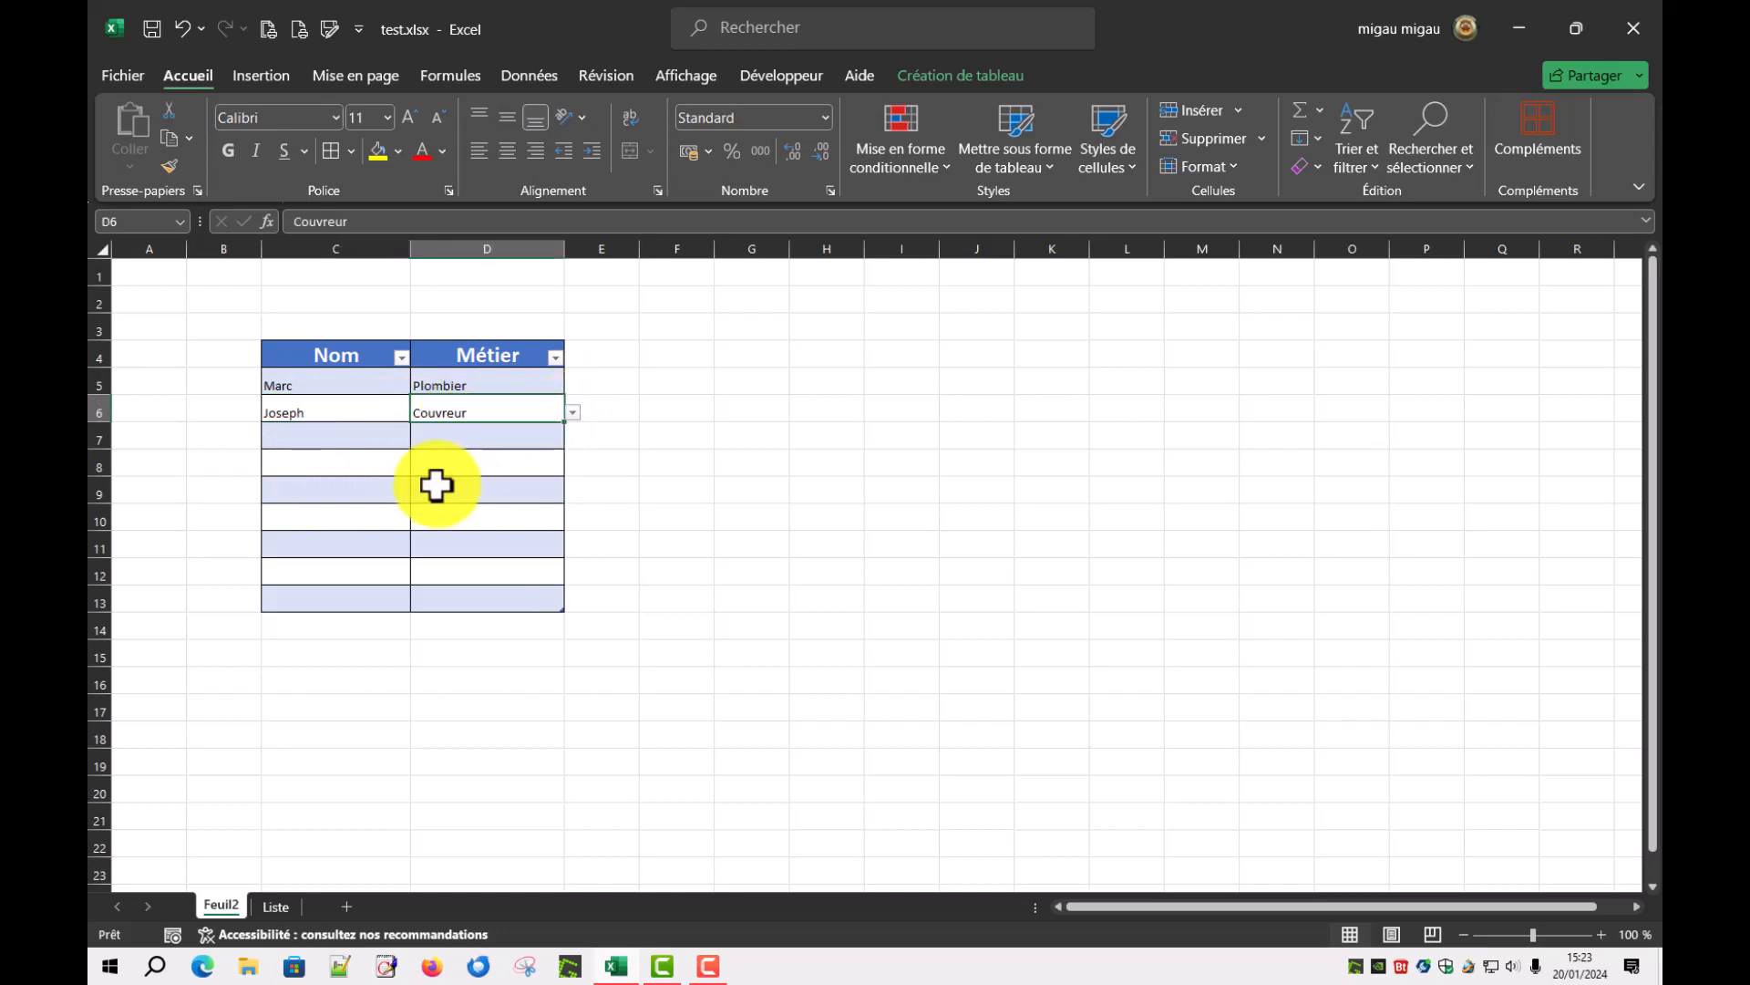
# Test the duplicate rule by choosing C6's name again in C7, and replace it with the last name in the list.
pyautogui.click(326, 441)
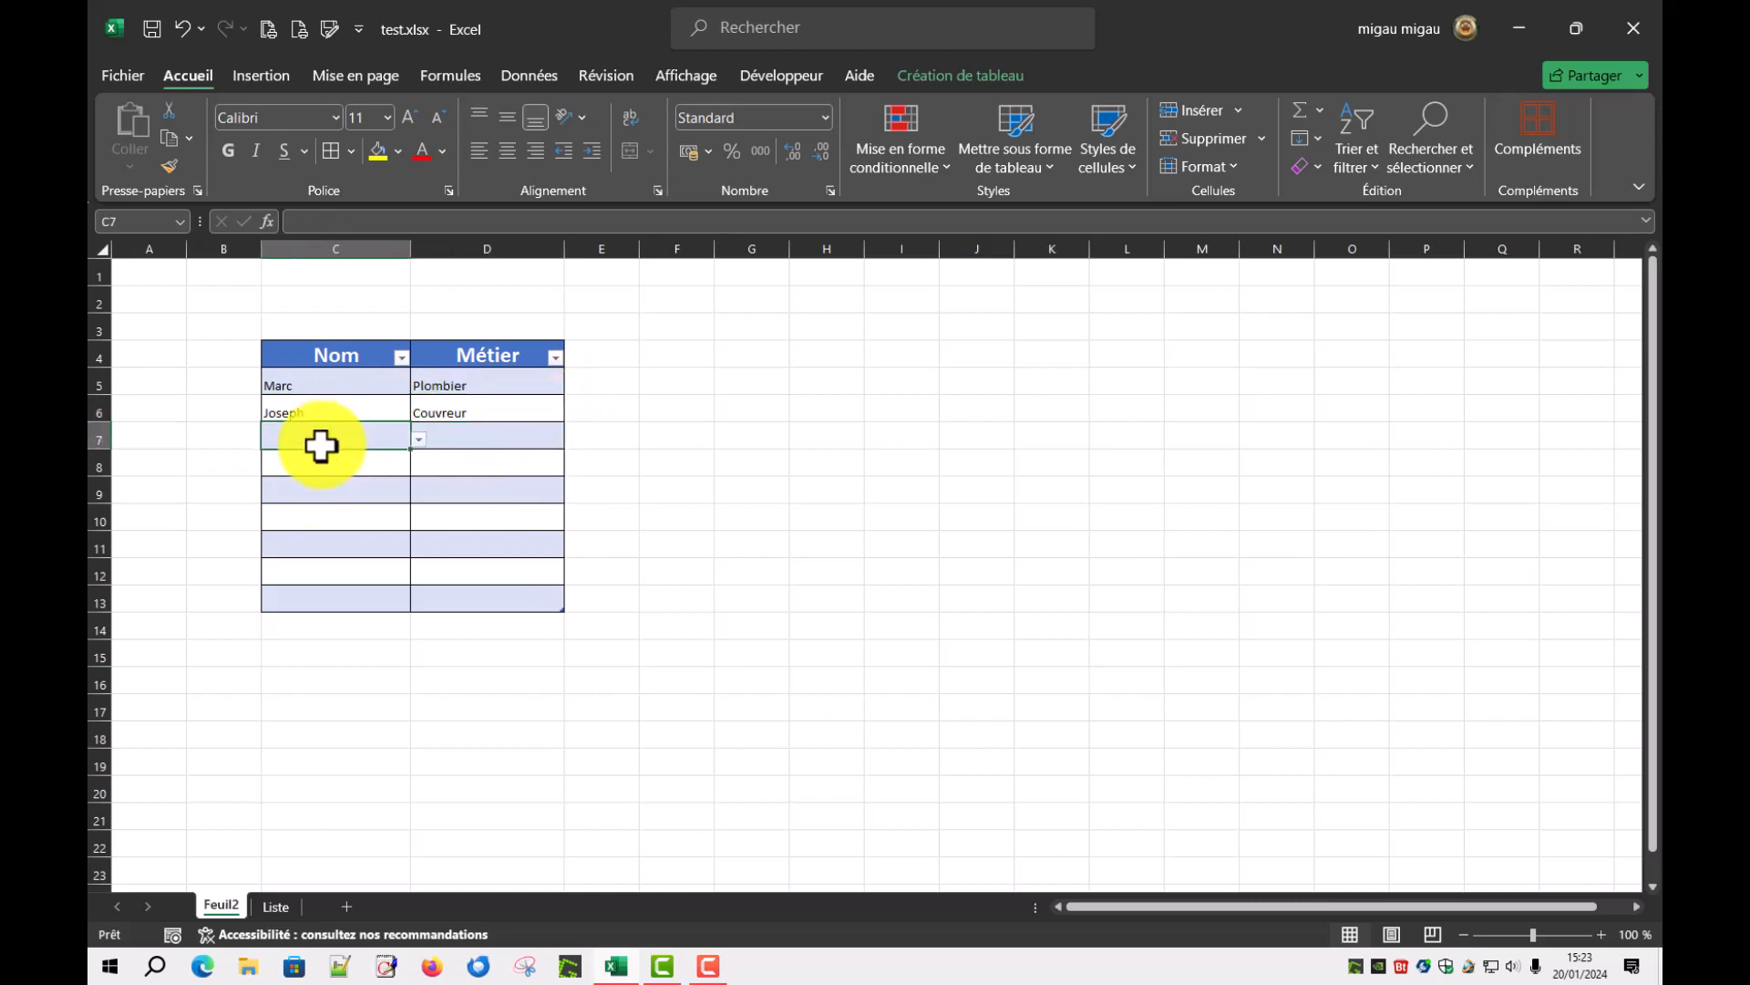
pyautogui.click(421, 438)
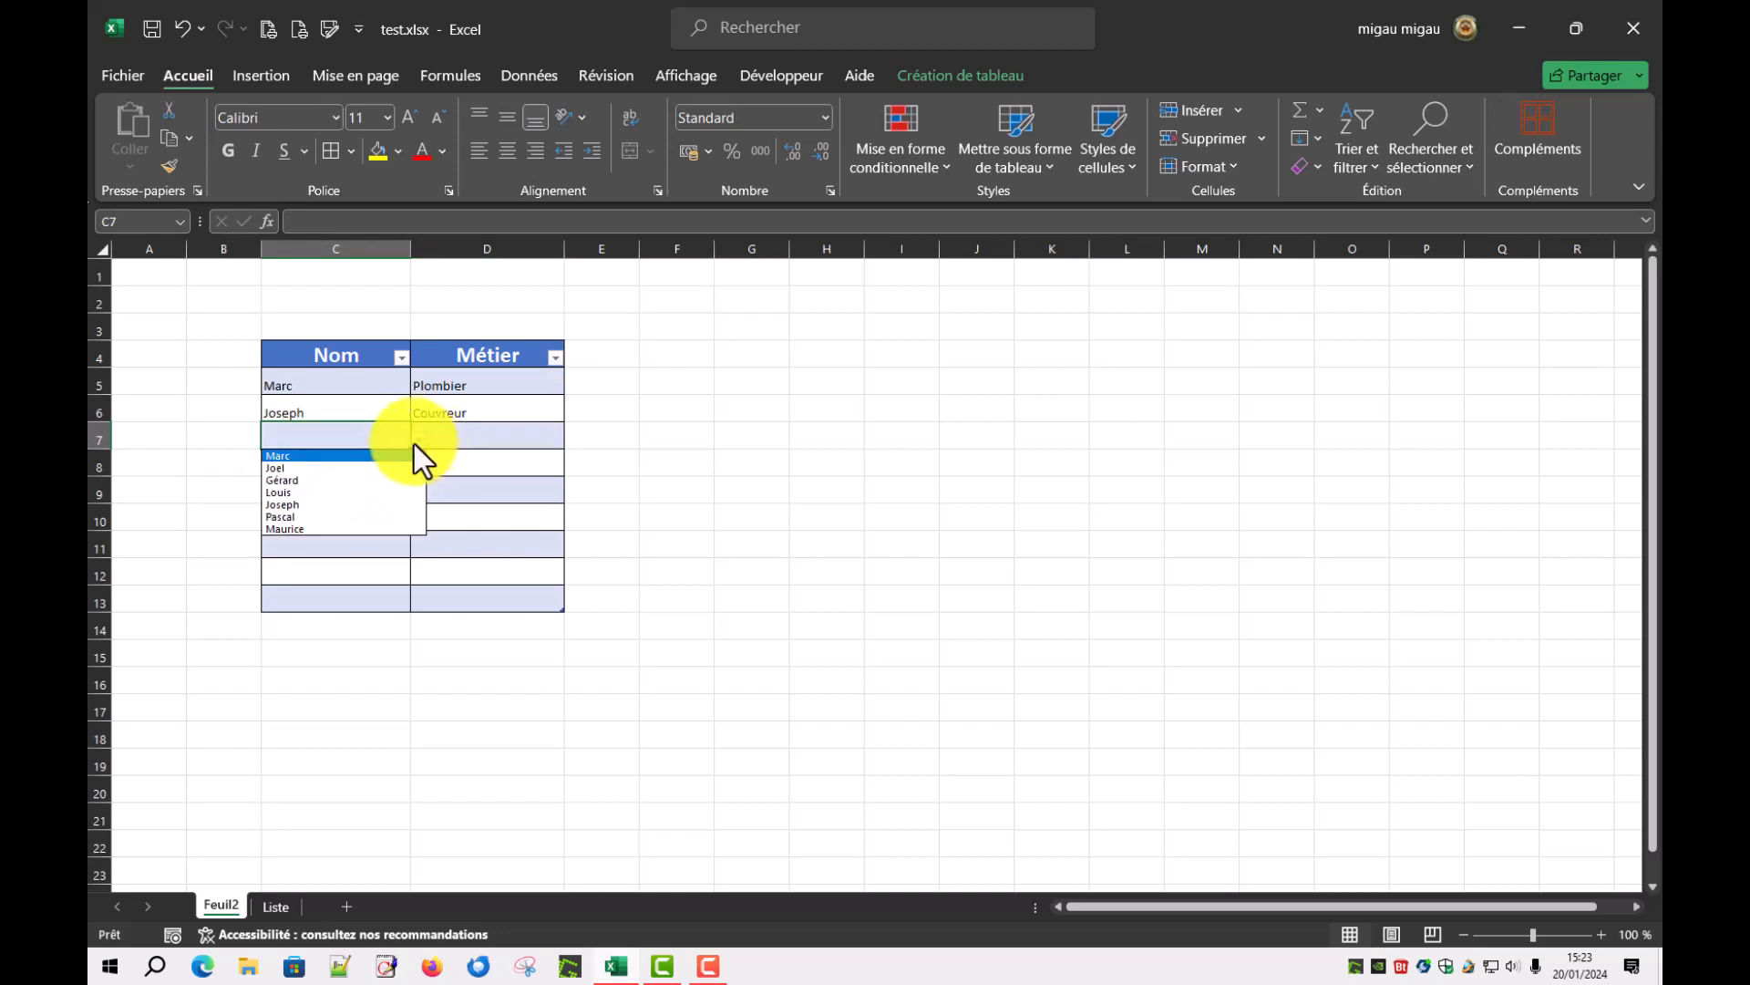
pyautogui.click(288, 503)
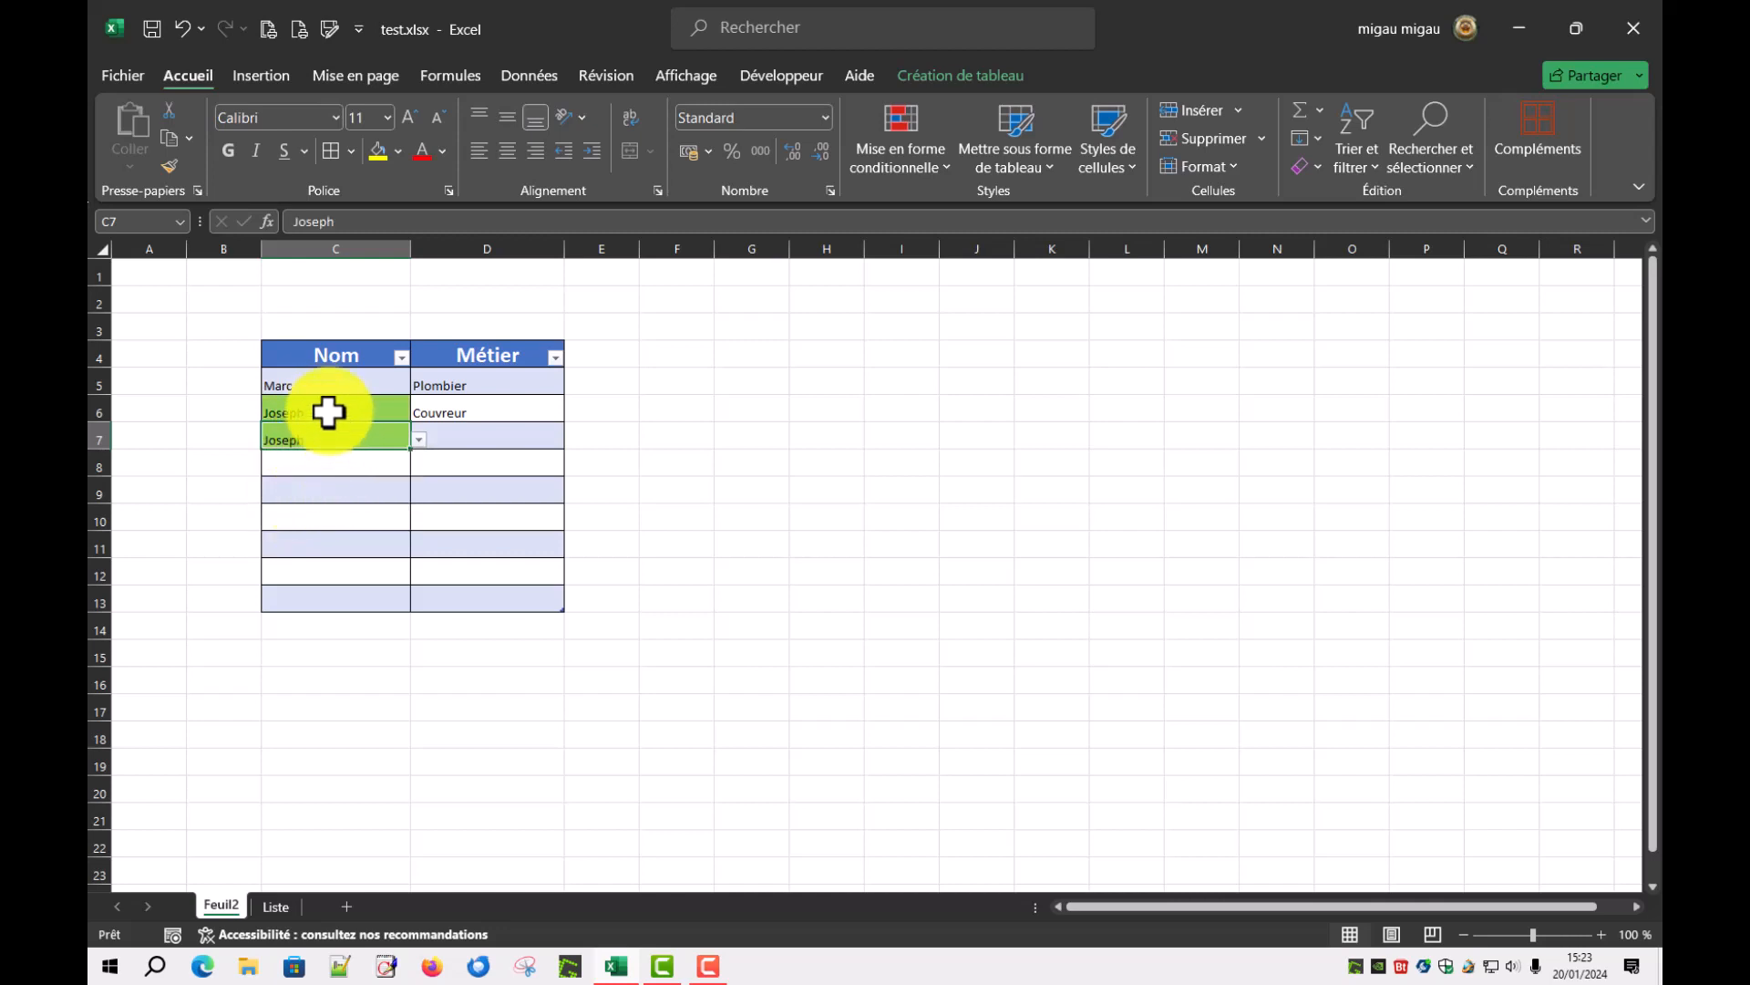
pyautogui.click(417, 439)
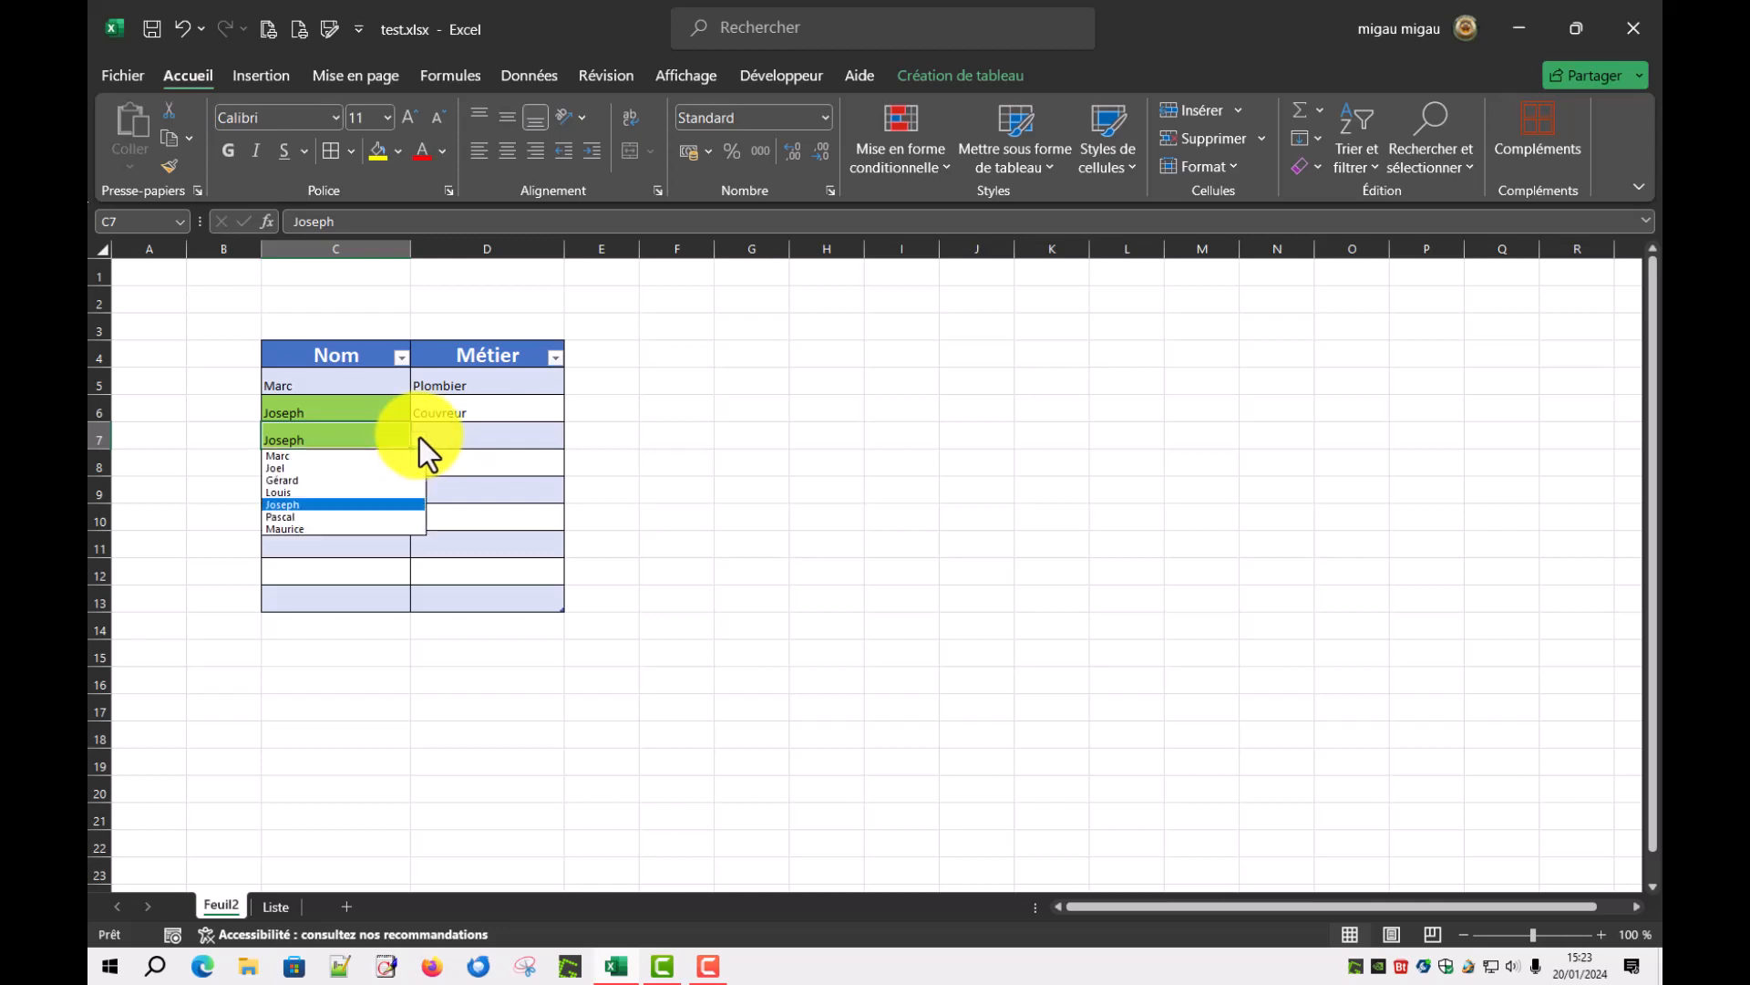
pyautogui.click(302, 529)
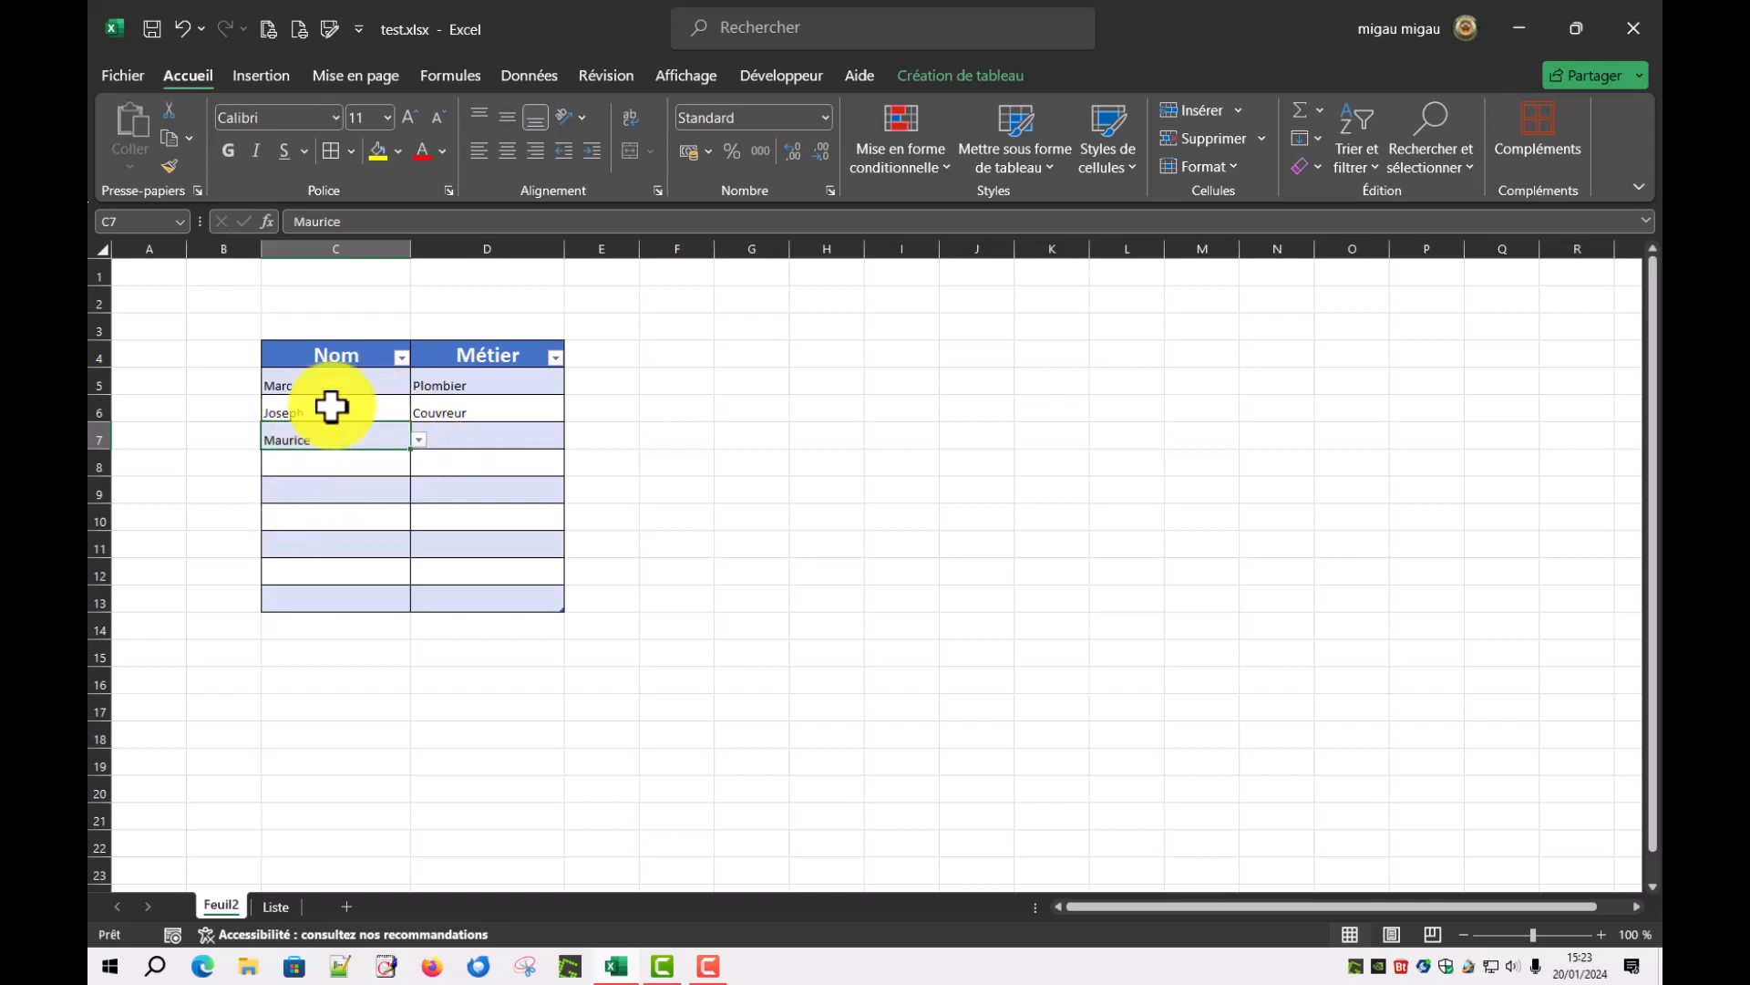
# Test the duplicate rule in the Métier column by choosing Couvreur in D7, and replace it with Electricien.
pyautogui.click(478, 441)
pyautogui.click(572, 440)
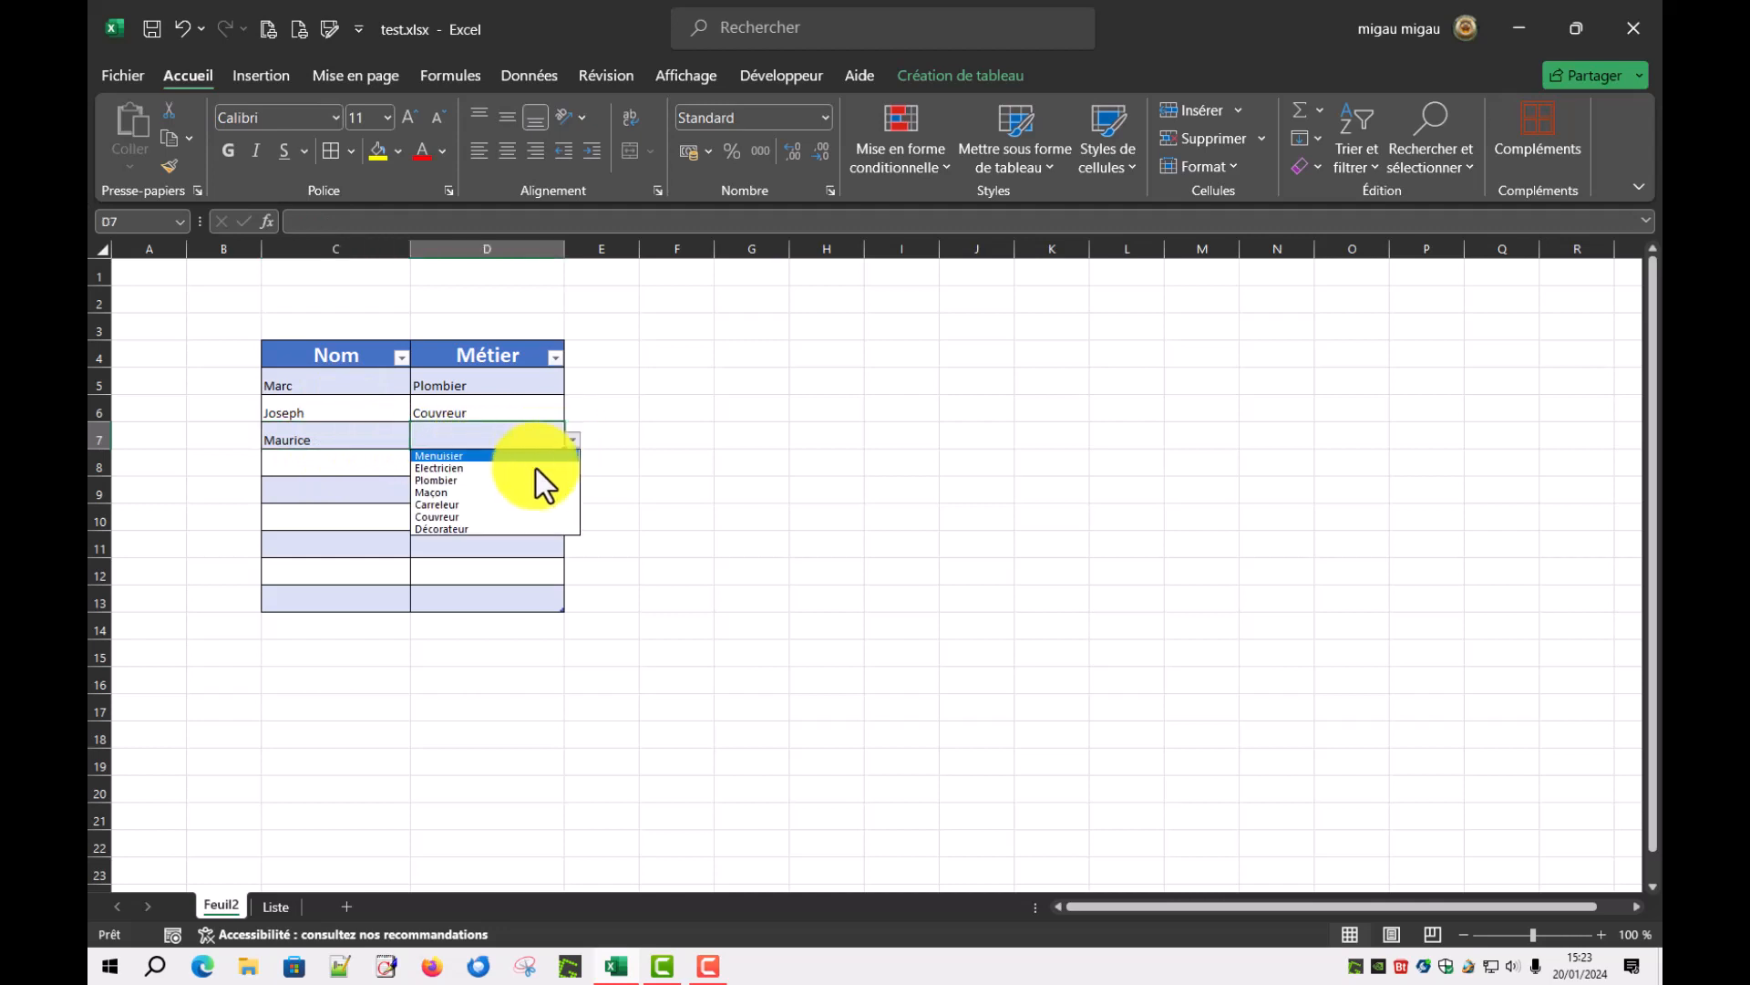
pyautogui.click(451, 514)
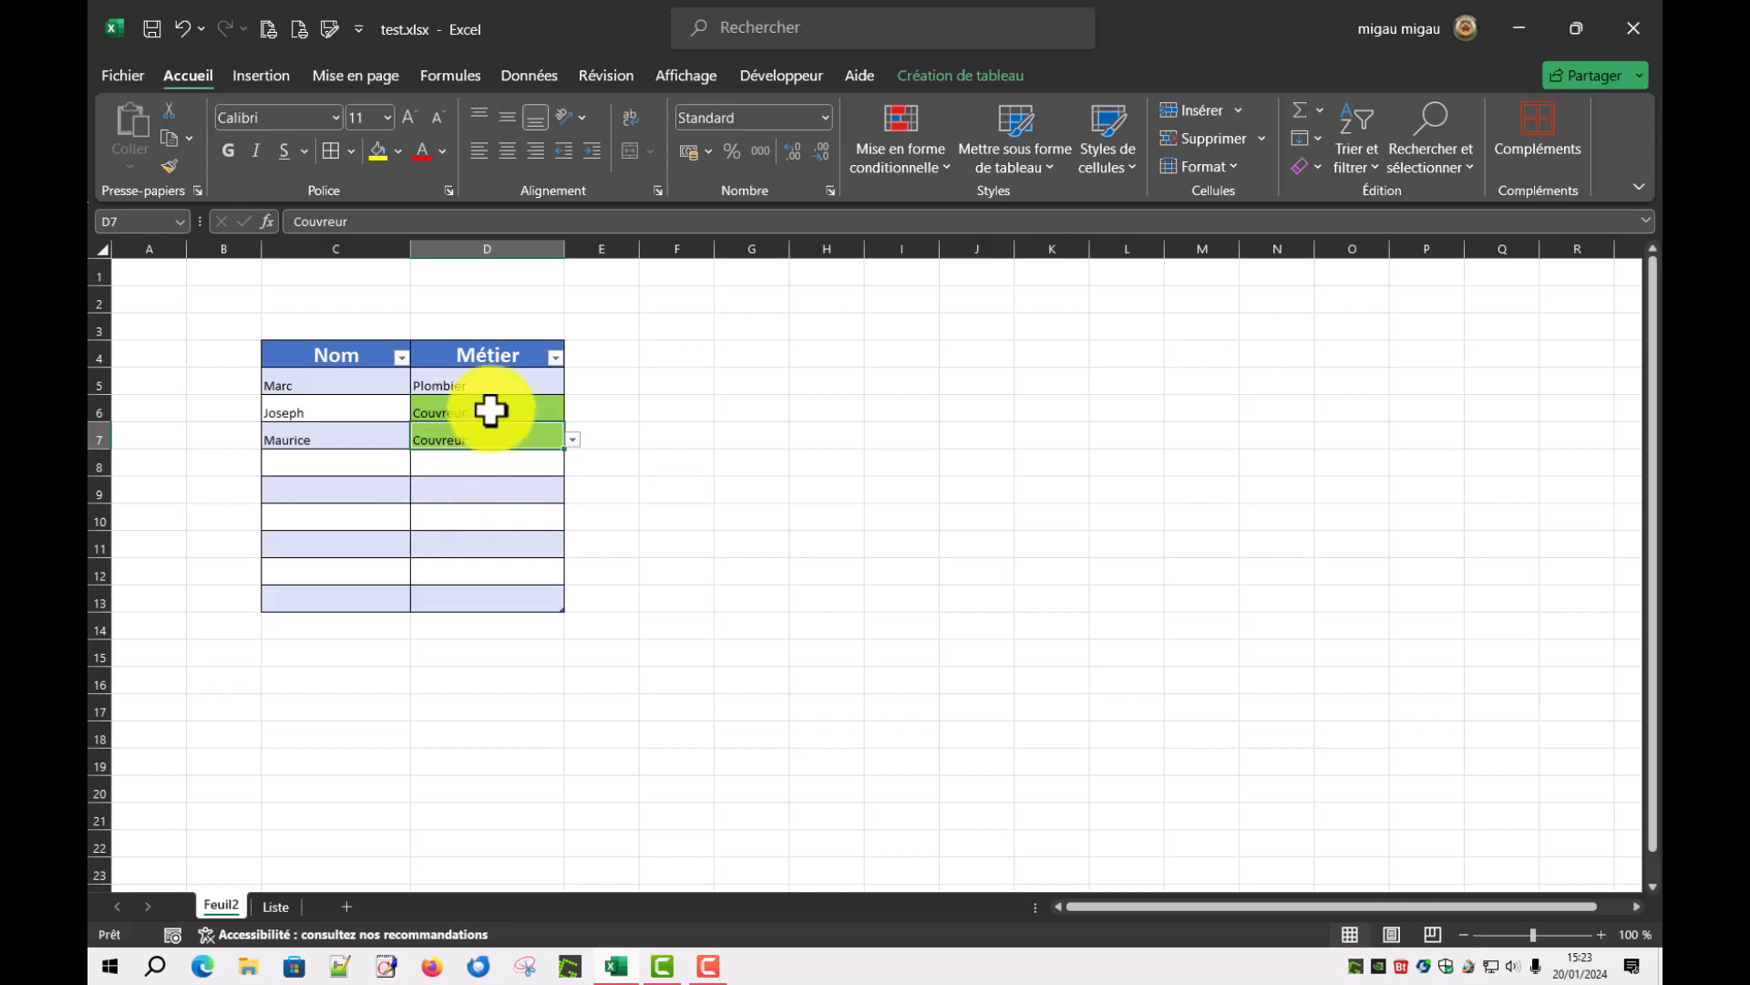
pyautogui.click(573, 441)
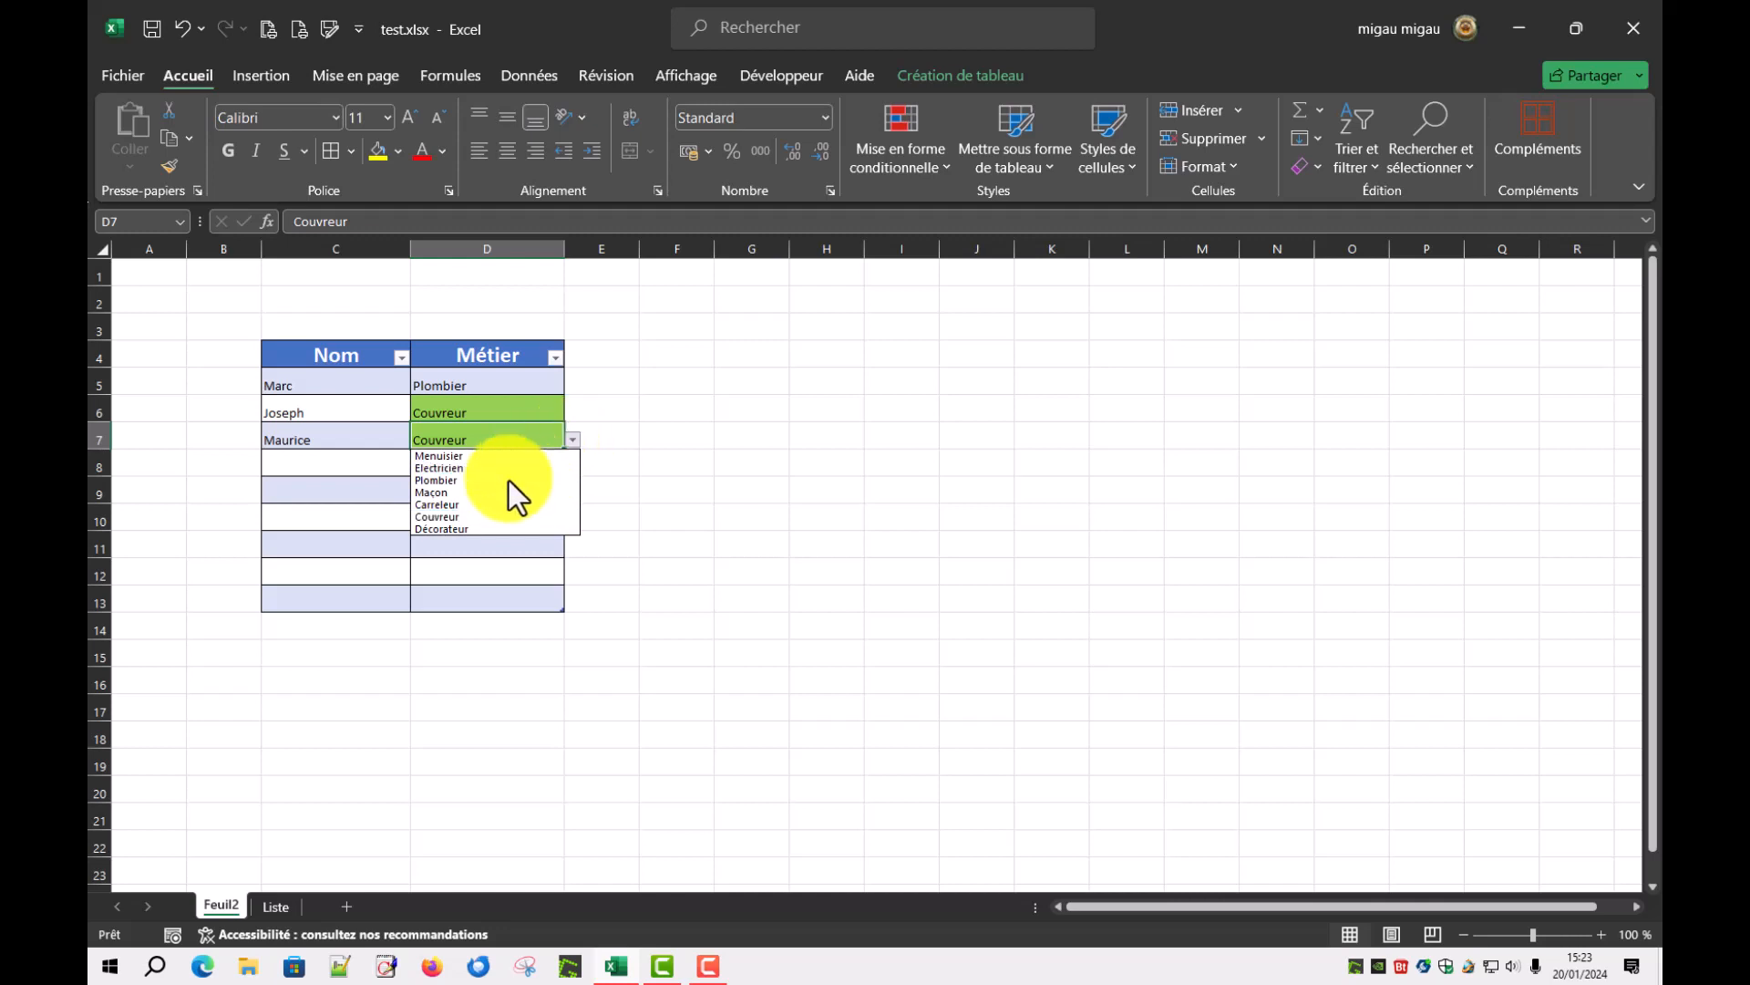
pyautogui.click(447, 468)
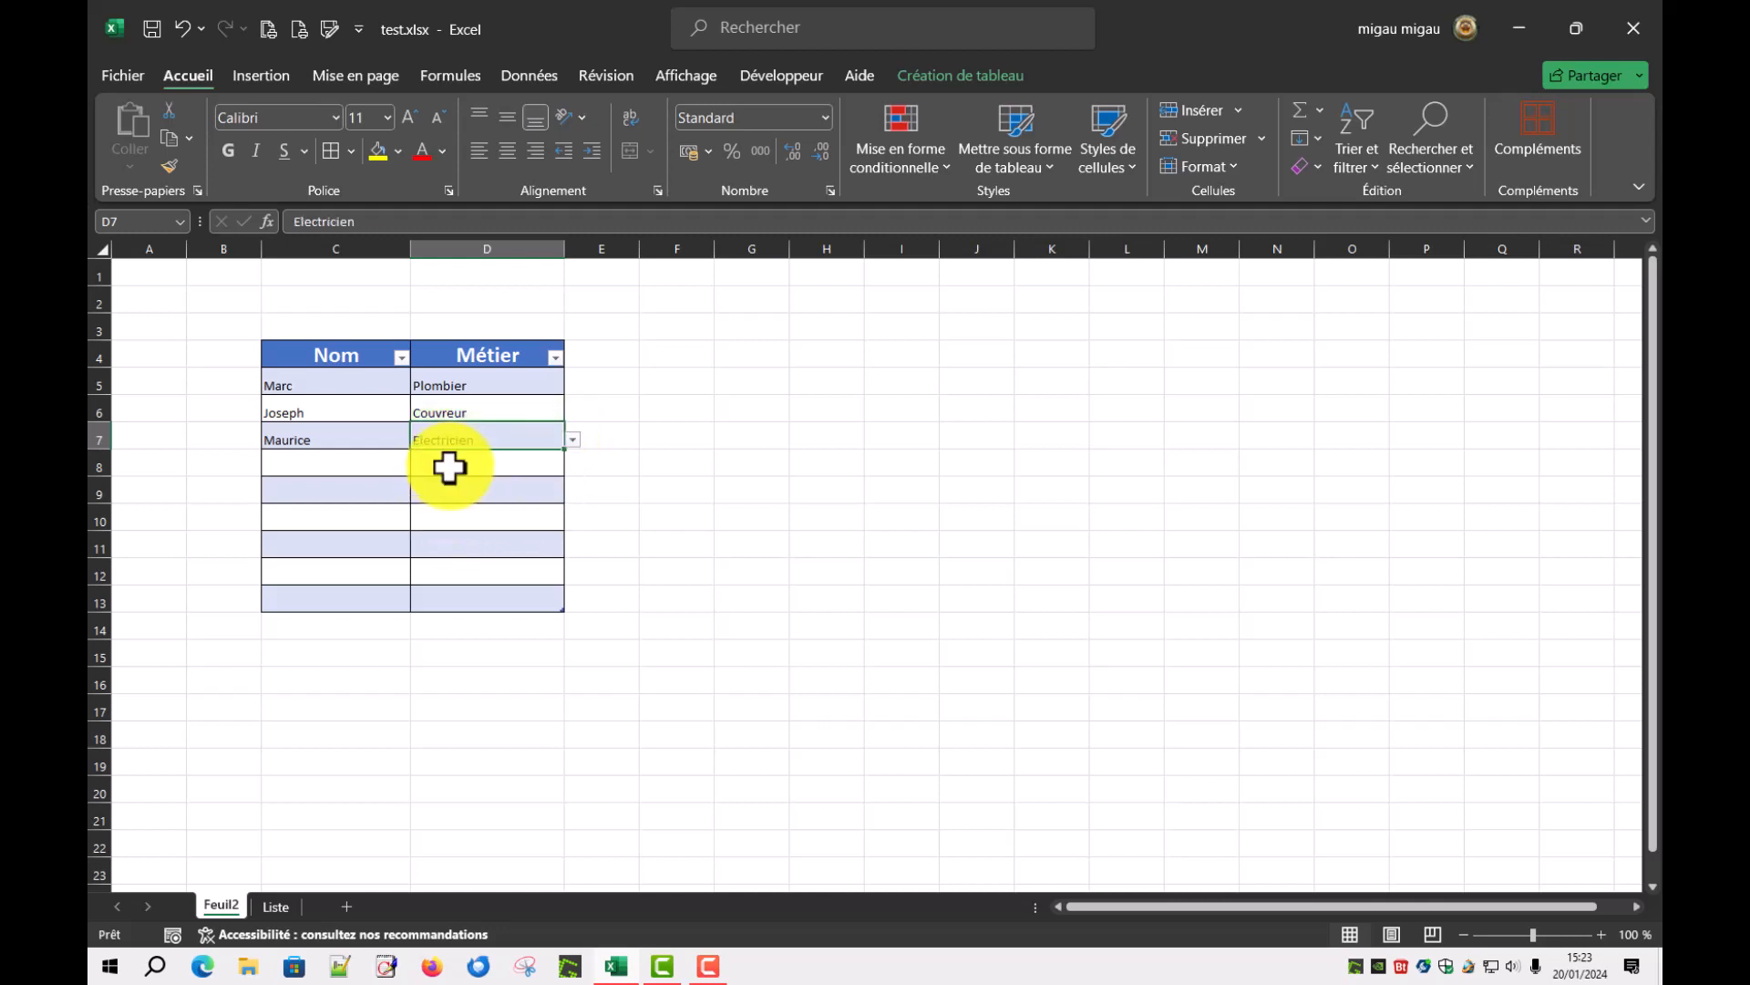